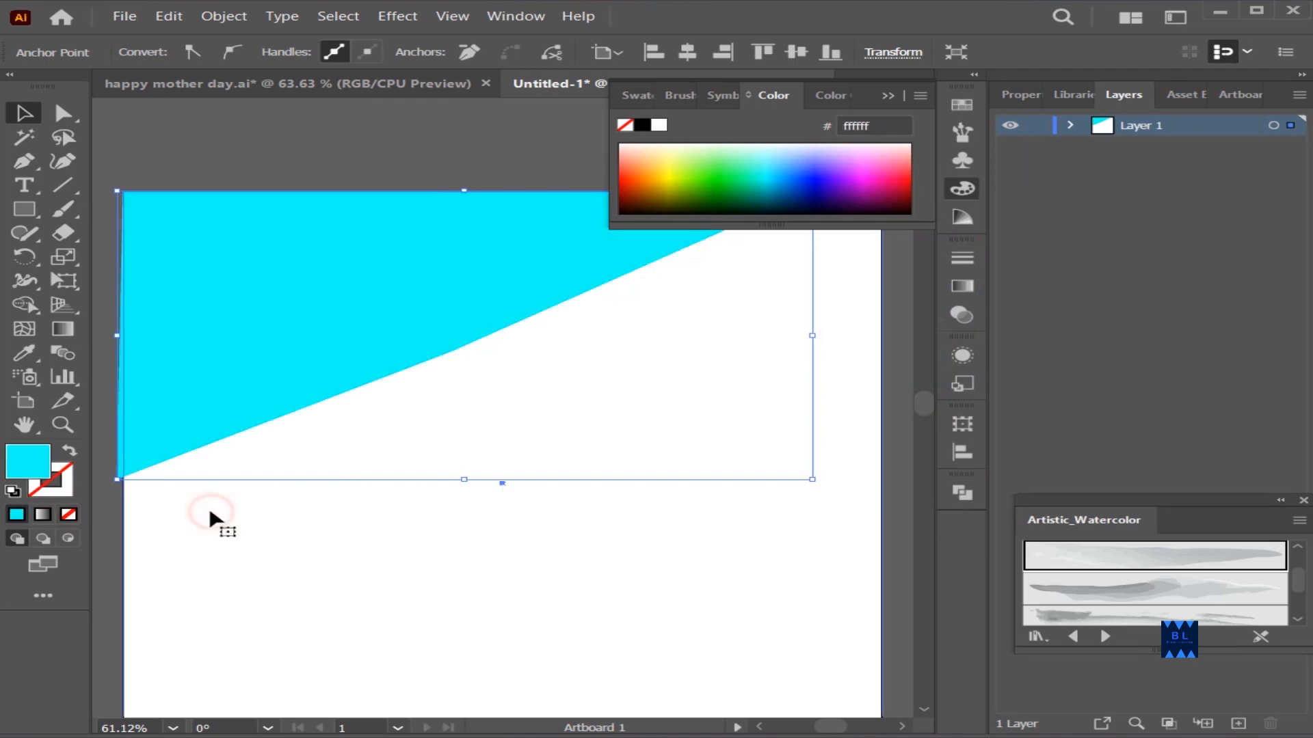
Stretch the cyan shape down to the artboard's lower edge and lock the two existing paths
mouse_move(465, 480)
left_mouse_down()
mouse_move(522, 709)
mouse_move(472, 605)
mouse_move(484, 660)
left_mouse_up()
left_click(538, 480)
scroll(538, 480, "up", 3)
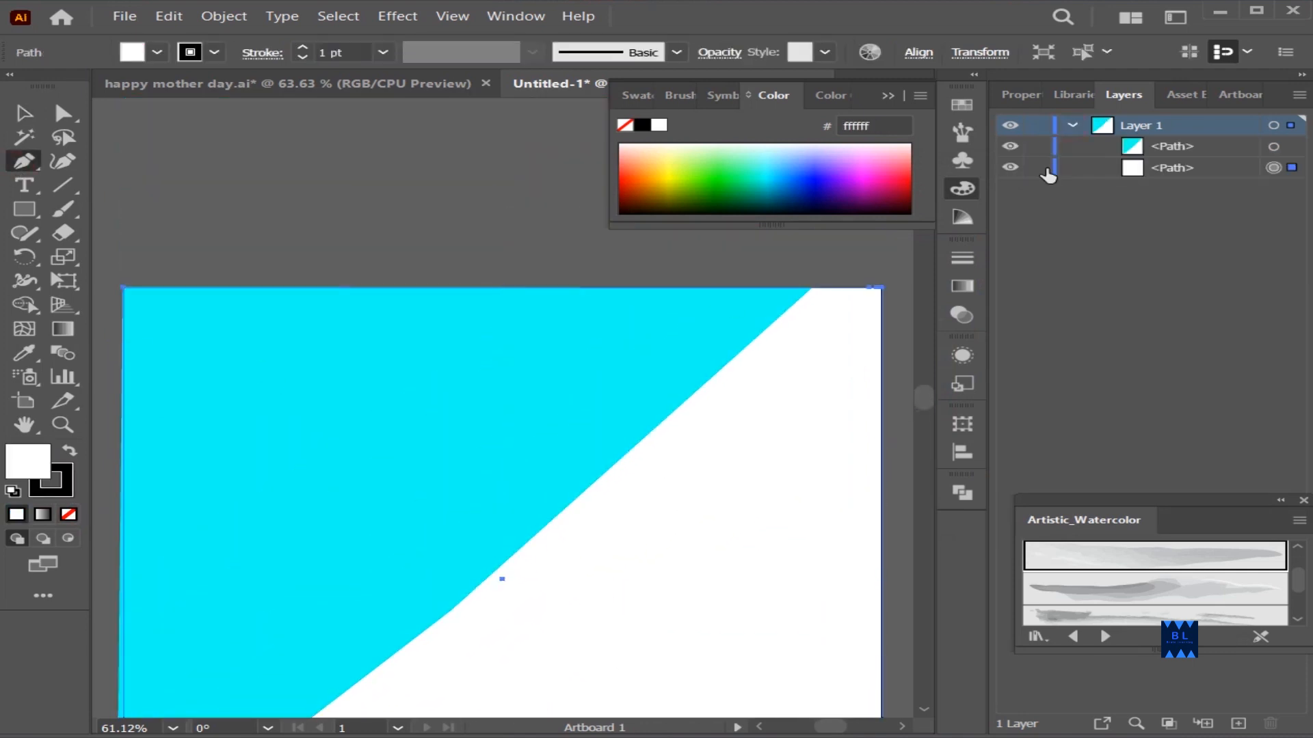
left_click_drag(1046, 167, 1046, 146)
Draw a closed Pen shape covering the upper right white area, from the cyan shape's diagonal edge to the artboard's right edge
left_click(812, 288)
scroll(568, 451, "down", 5)
left_click(446, 421)
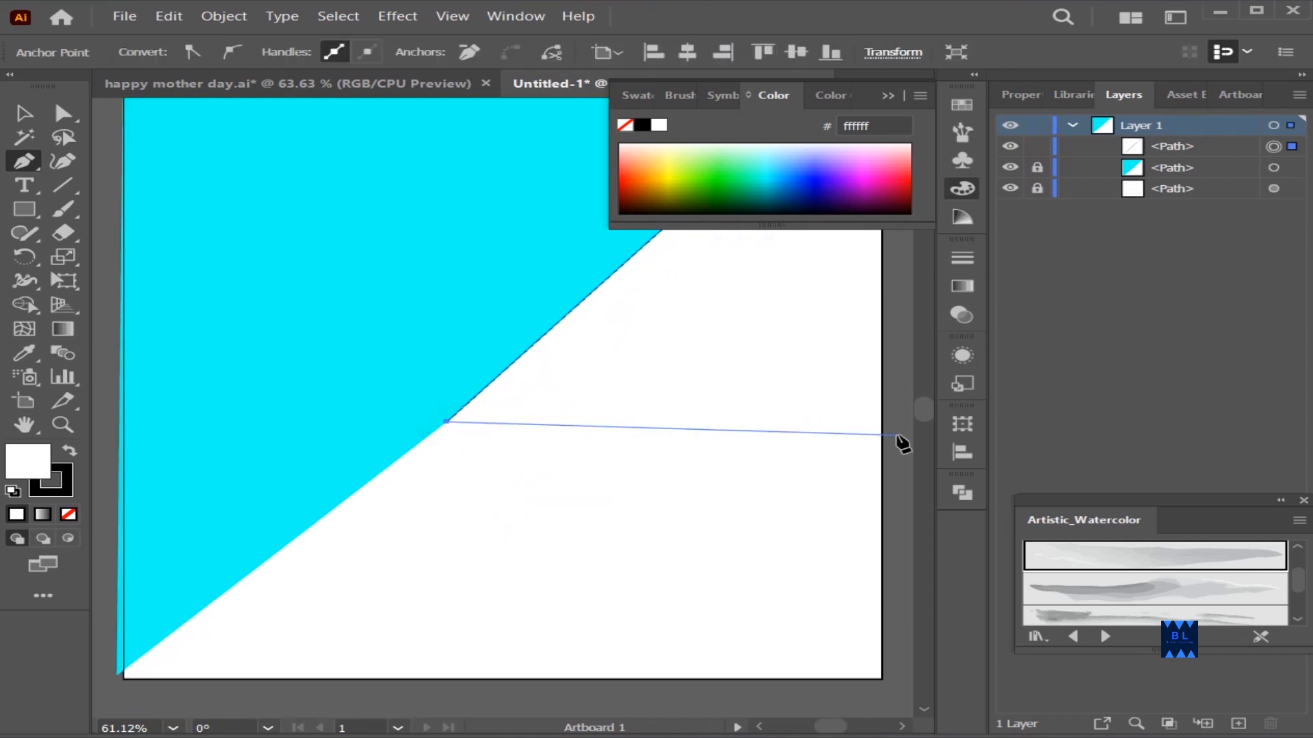
left_click(881, 422)
scroll(885, 424, "up", 4)
left_click(811, 365)
Fill the new upper right shape with bright pink and remove its stroke
double_click(27, 459)
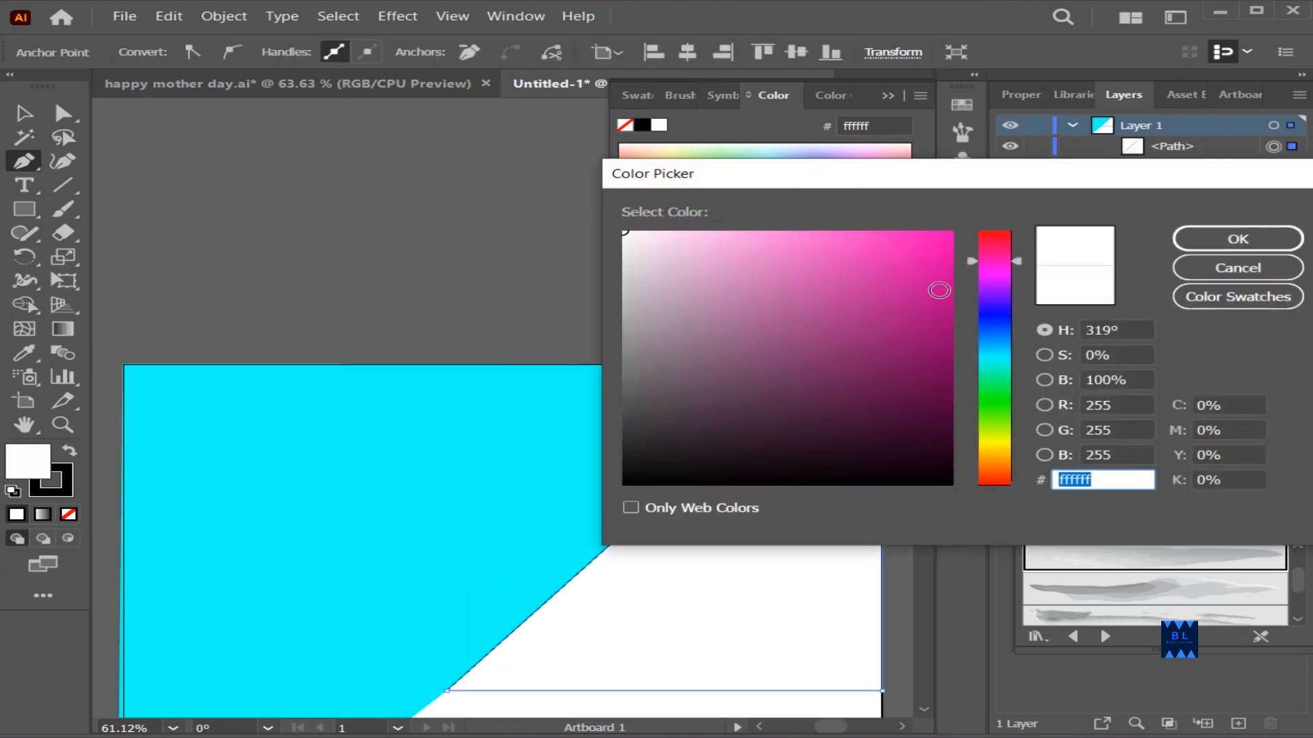
left_click(888, 234)
left_click(1196, 235)
left_click(55, 491)
left_click(68, 514)
Draw a closed Pen shape covering the remaining white area below the pink shape, down to the artboard's lower corners
scroll(498, 205, "down", 3)
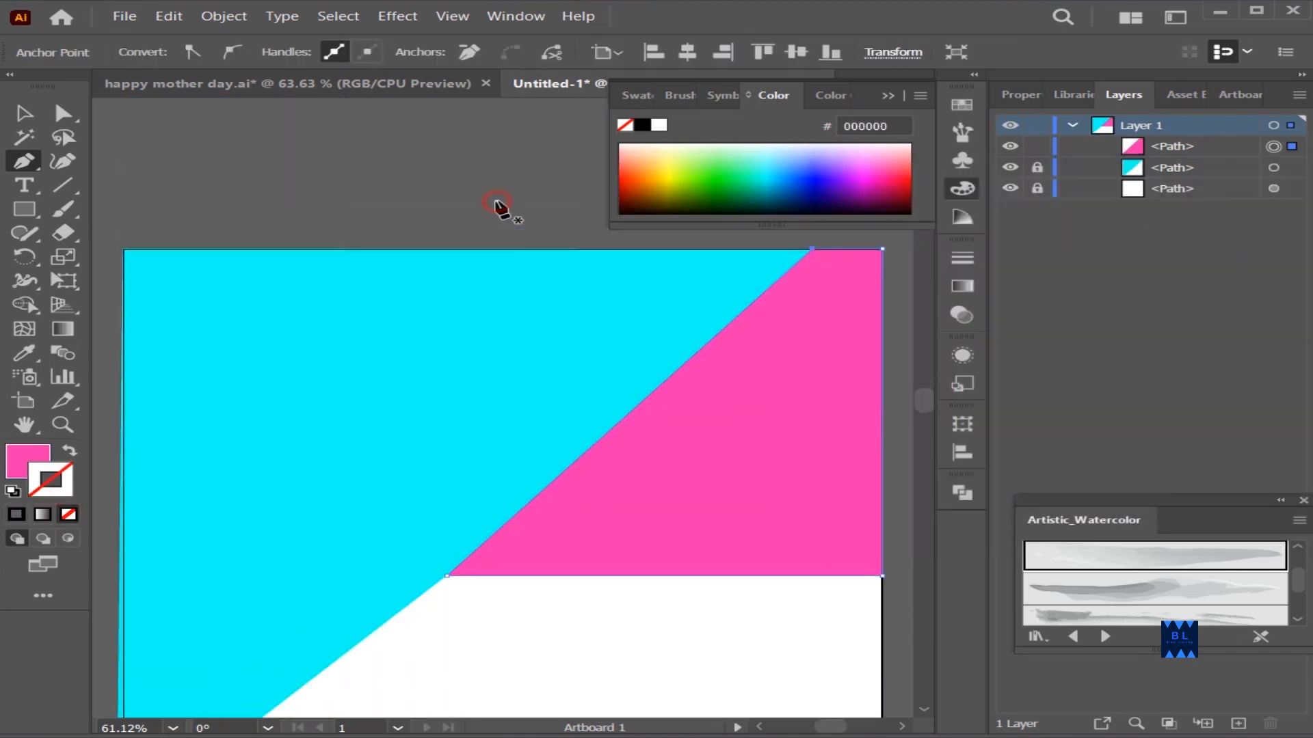
scroll(405, 346, "down", 3)
left_click(446, 480)
left_click(882, 480)
scroll(882, 482, "down", 2)
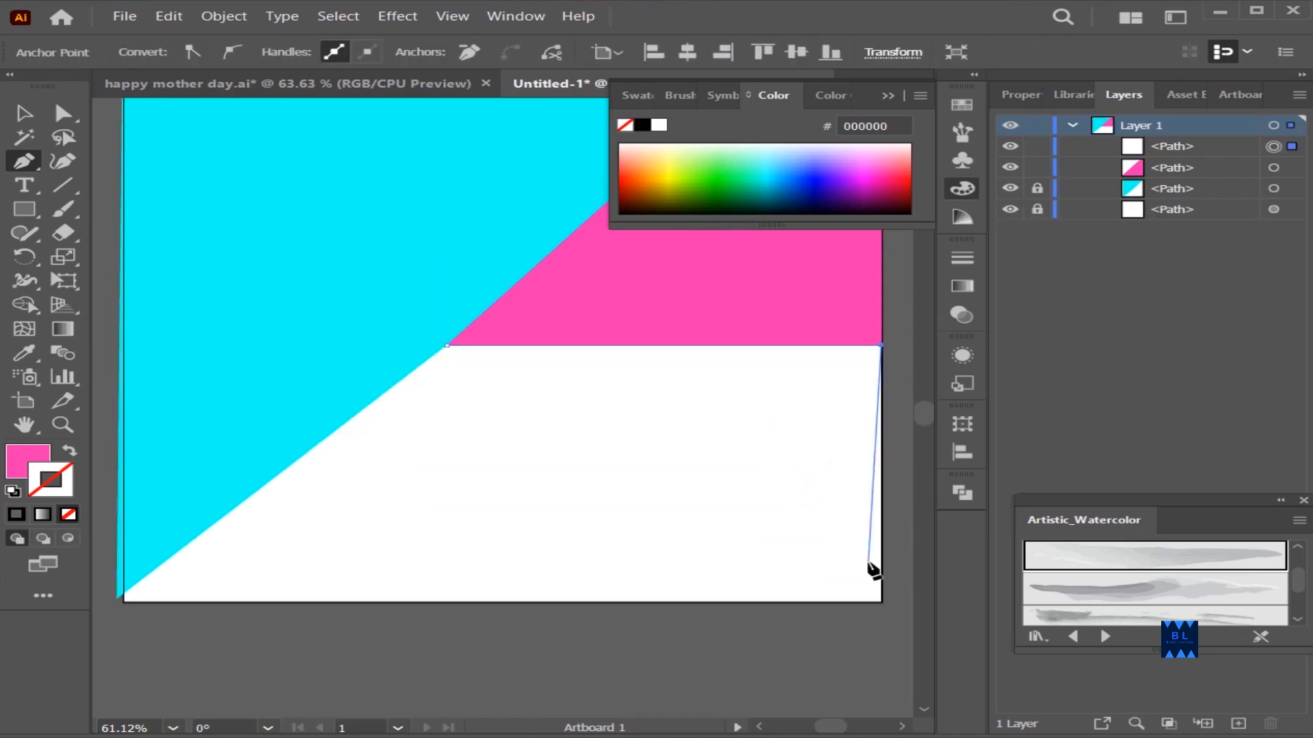
left_click(882, 602)
left_click(122, 602)
left_click(126, 593)
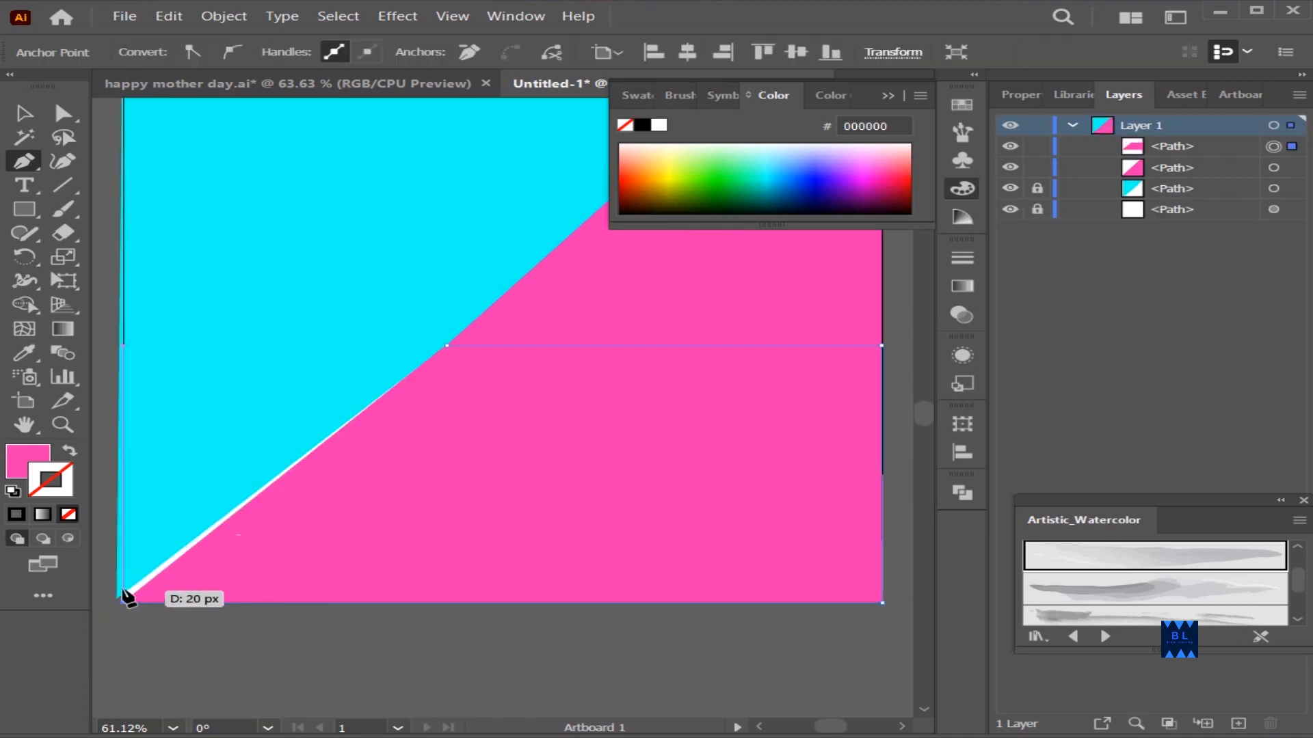
Fill the lower shape with violet-magenta, hex dc10f9, and deselect it
double_click(23, 455)
left_click(938, 299)
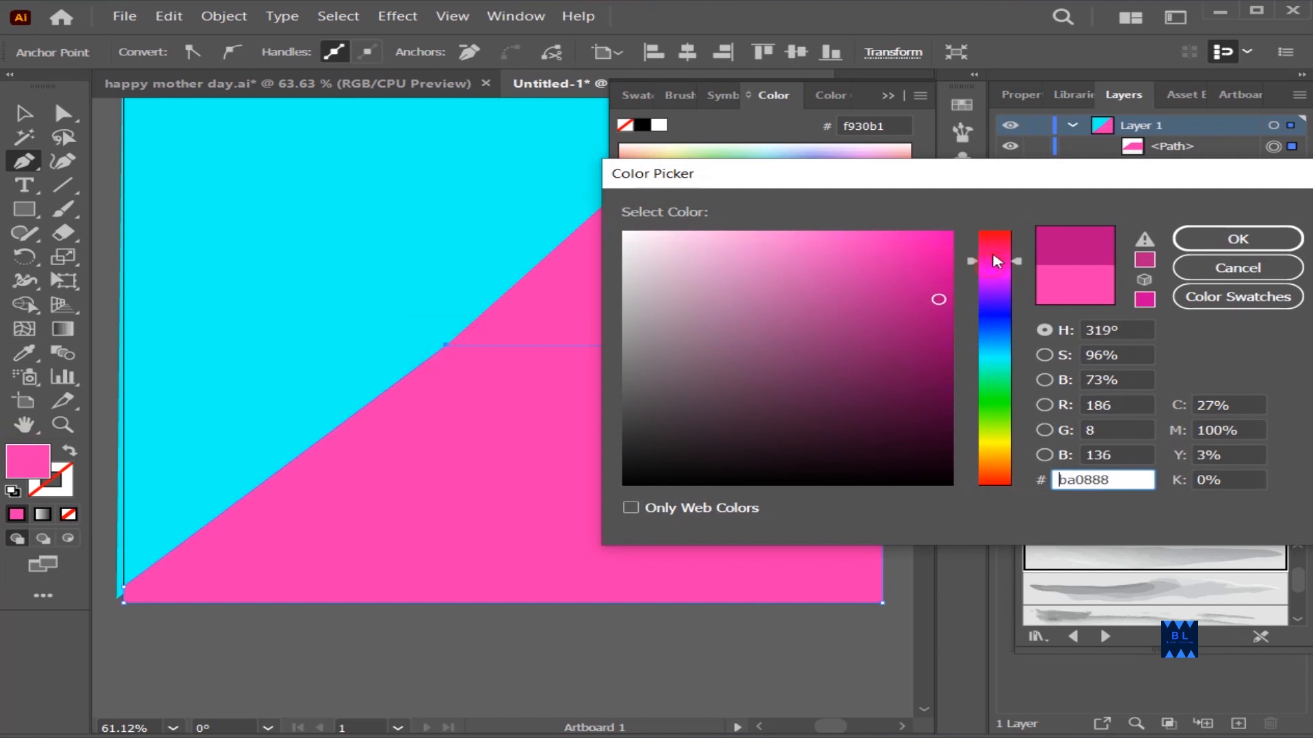
left_click_drag(994, 261, 987, 356)
left_click_drag(915, 241, 933, 235)
left_click_drag(987, 355, 989, 279)
left_click(1233, 248)
left_click(24, 114)
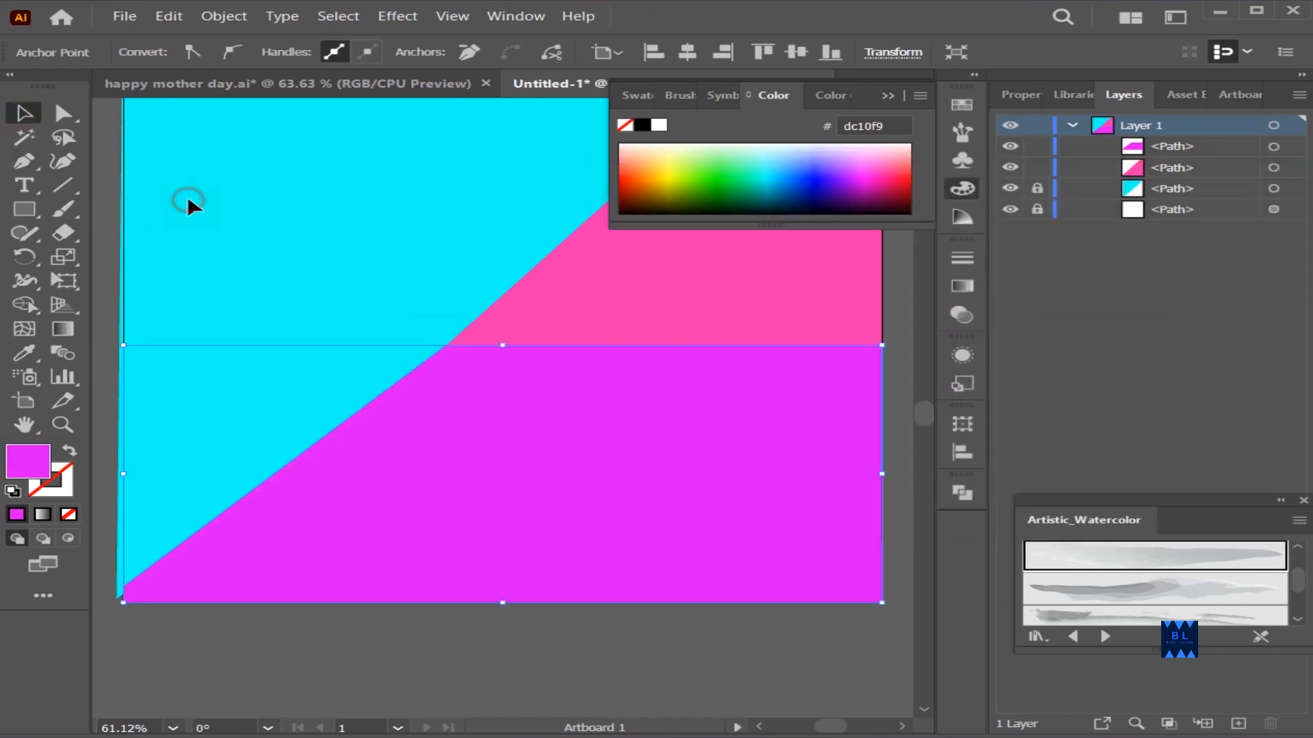
left_click(184, 196)
Choose the Ellipse tool and set the fill color to white, hex ffffff
scroll(188, 199, "up", 3)
left_click(890, 96)
right_click(25, 209)
left_click(86, 258)
double_click(28, 462)
left_click(623, 232)
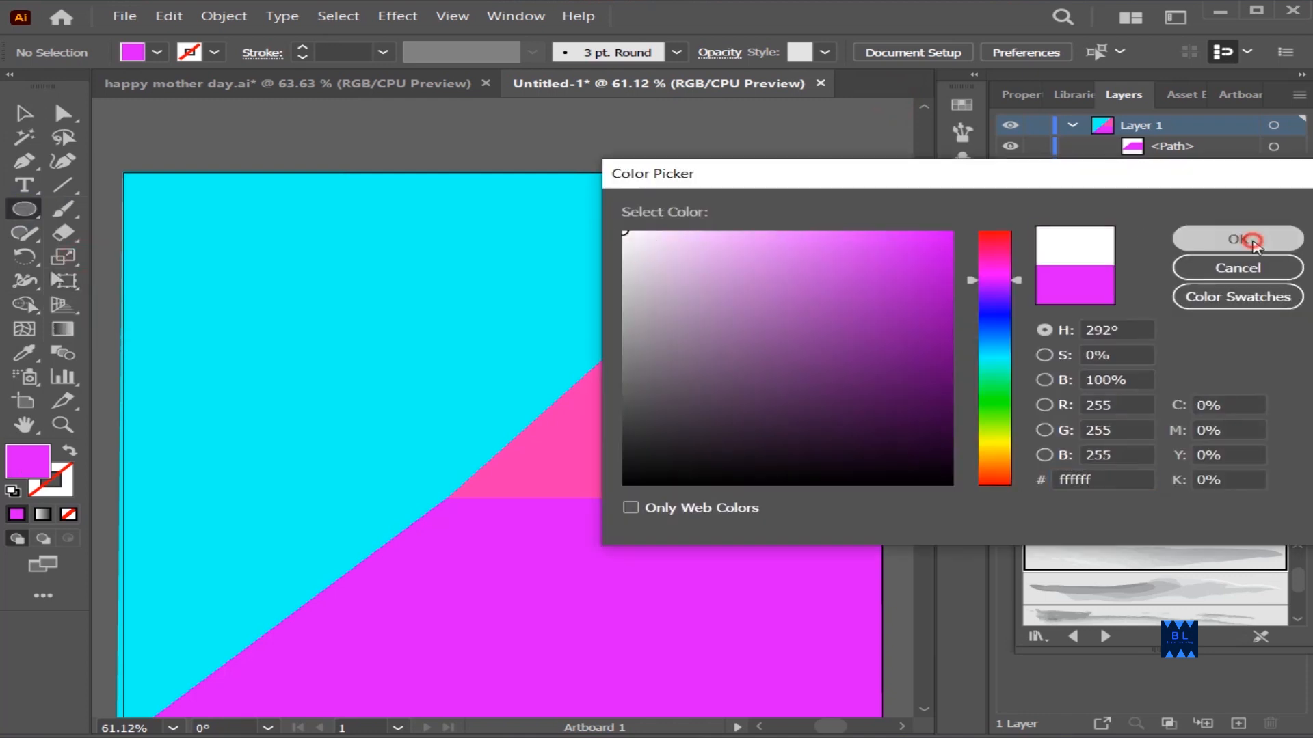
left_click(1238, 238)
Rename the artwork layer "background", lock it and add a new layer above it
left_click(1071, 125)
double_click(1149, 125)
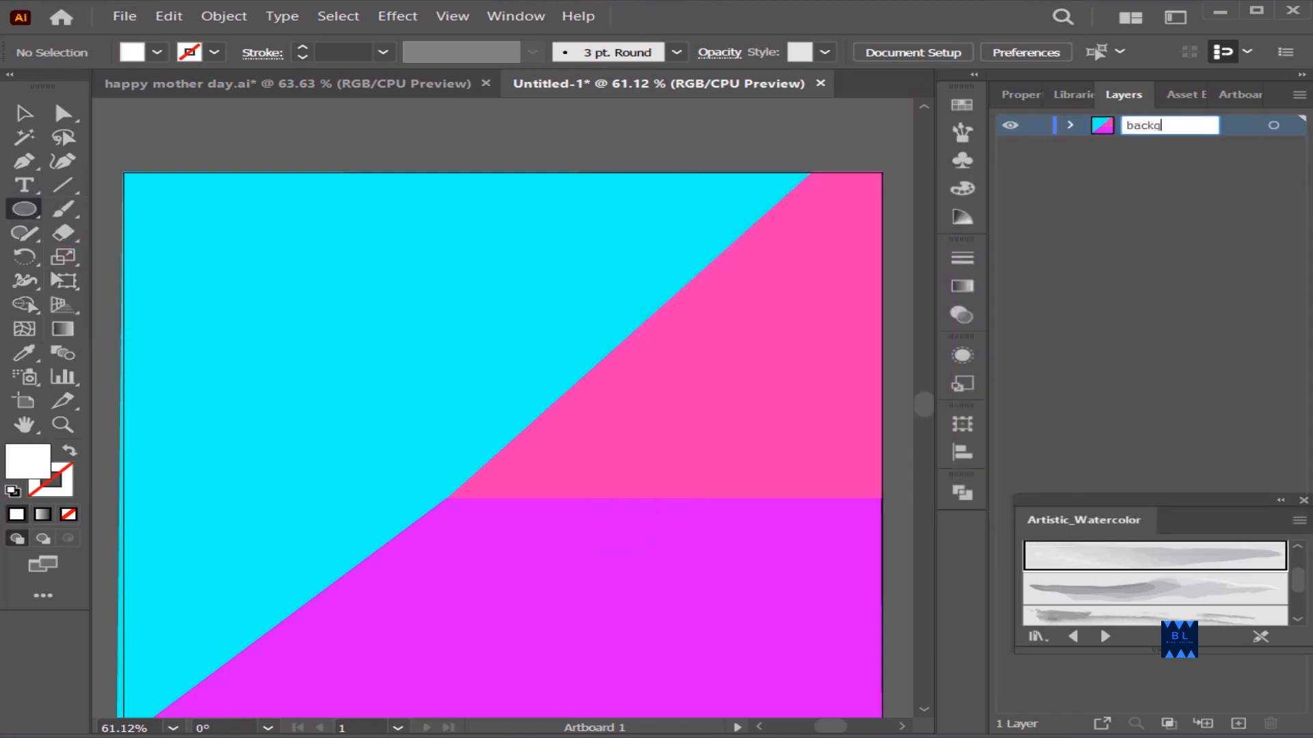
type("background")
key("Return")
left_click(1238, 723)
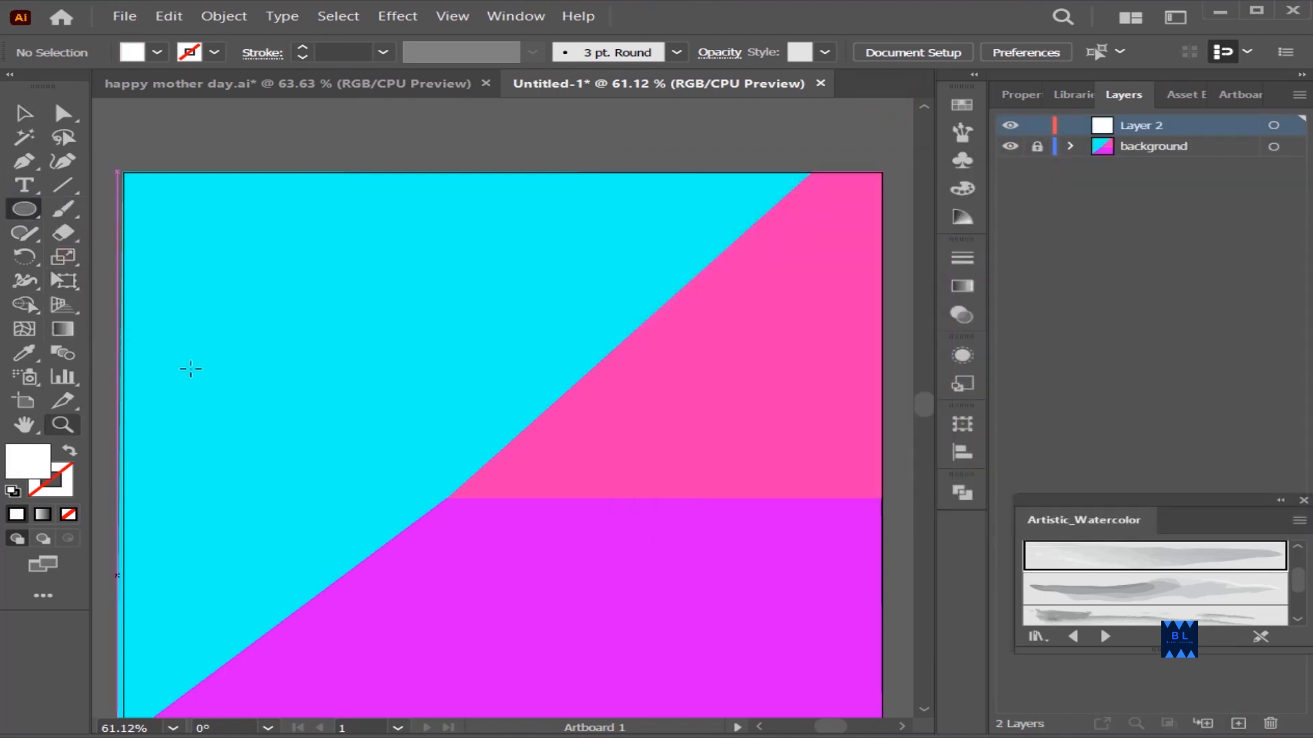
Draw a large white ellipse in the middle of the artboard on the new layer
mouse_move(290, 310)
left_mouse_down()
mouse_move(712, 607)
mouse_move(724, 645)
left_mouse_up()
left_click(24, 114)
left_click(198, 205)
scroll(498, 284, "down", 4)
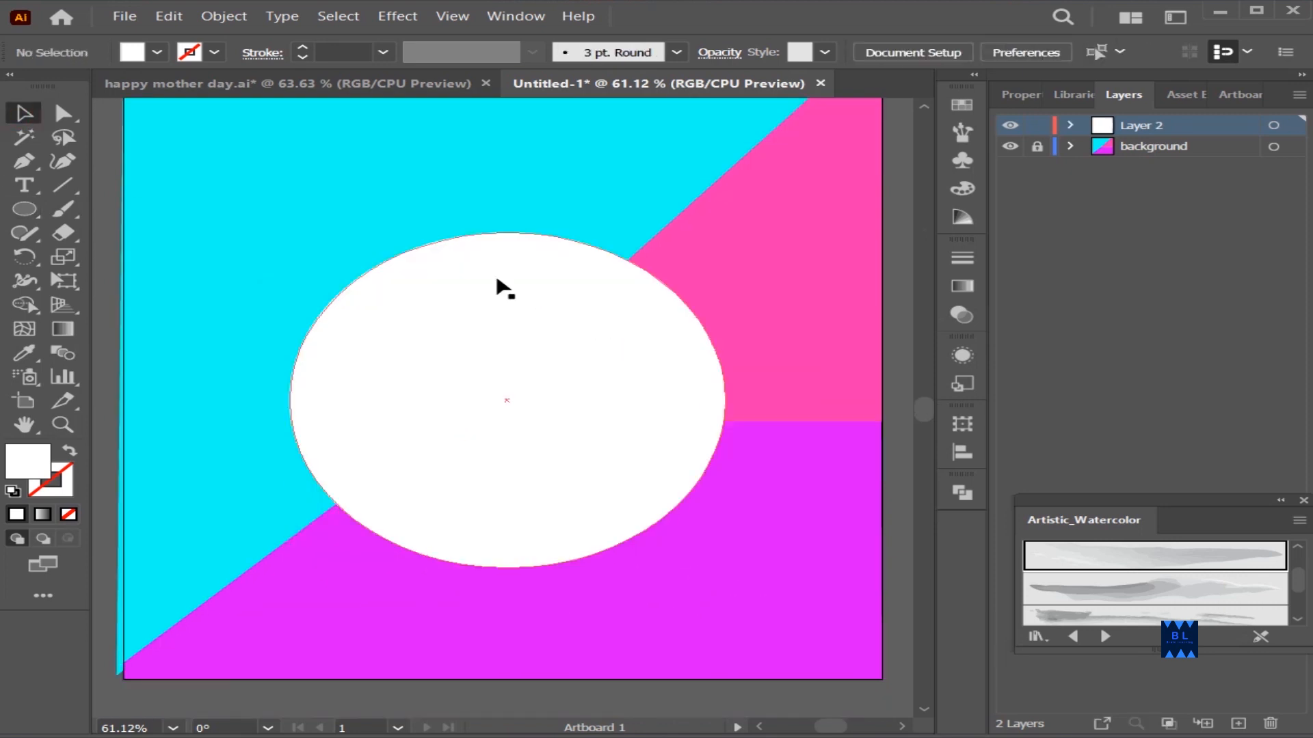
Center the white ellipse horizontally and vertically on the artboard
left_click_drag(468, 338, 468, 320)
scroll(677, 489, "up", 4)
left_click(918, 53)
left_click(693, 110)
left_click(864, 110)
left_click(786, 362)
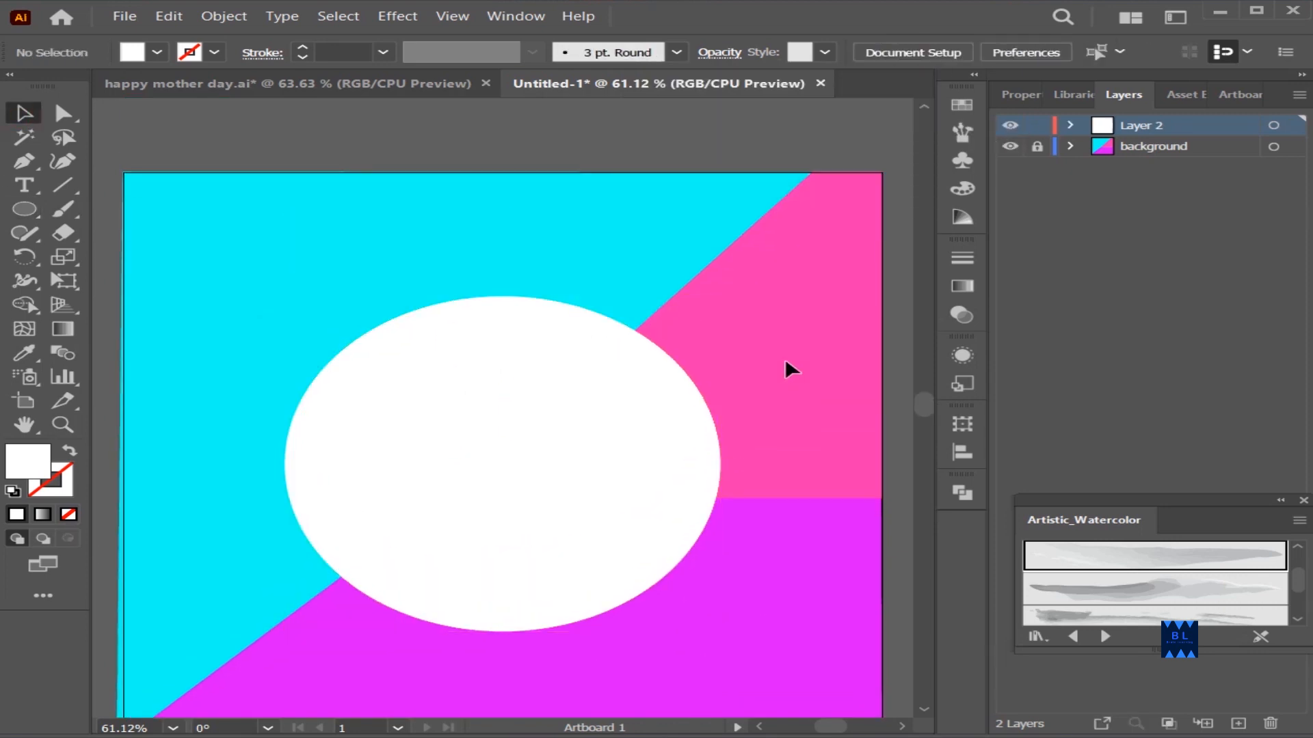
Draw three overlapping, slightly offset ellipse outlines with a white stroke and no fill around the white ellipse
left_click(71, 454)
mouse_move(256, 281)
left_mouse_down()
mouse_move(379, 421)
mouse_move(755, 640)
left_mouse_up()
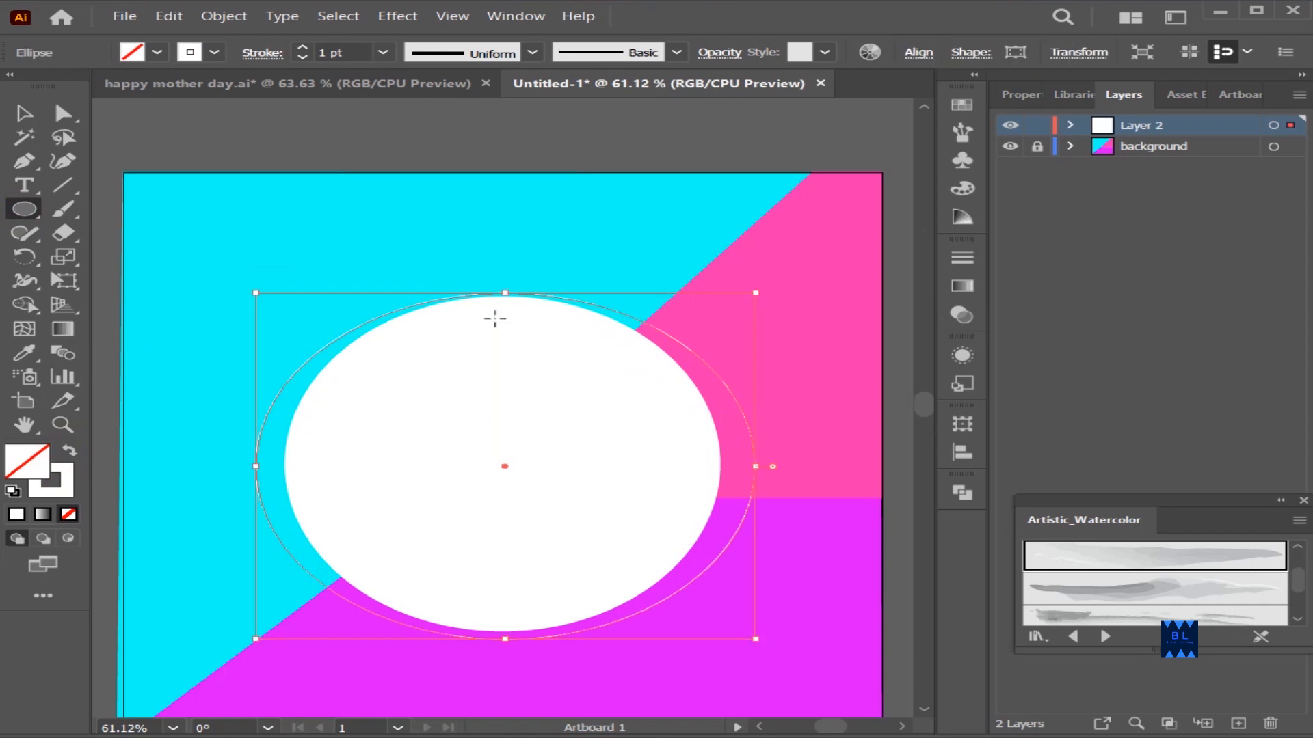
left_click_drag(242, 258, 784, 663)
left_click_drag(236, 287, 800, 682)
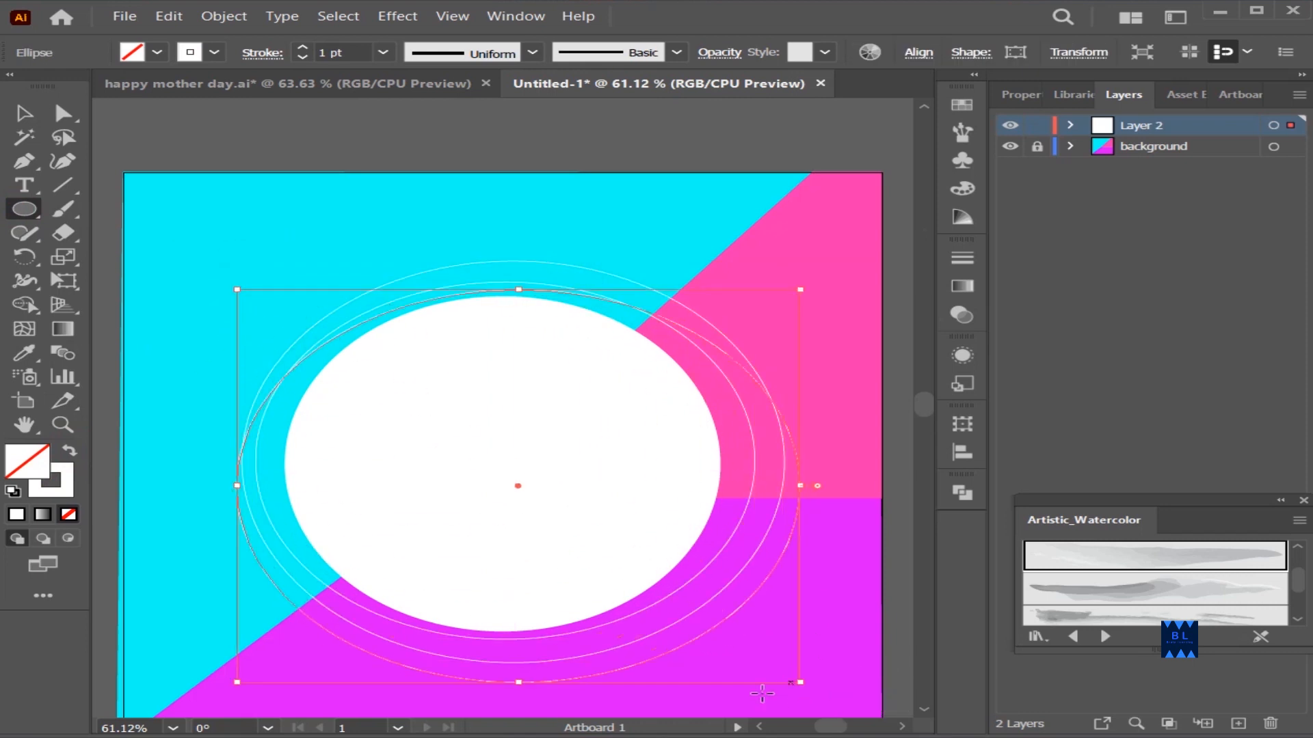
key("v")
left_click(378, 204)
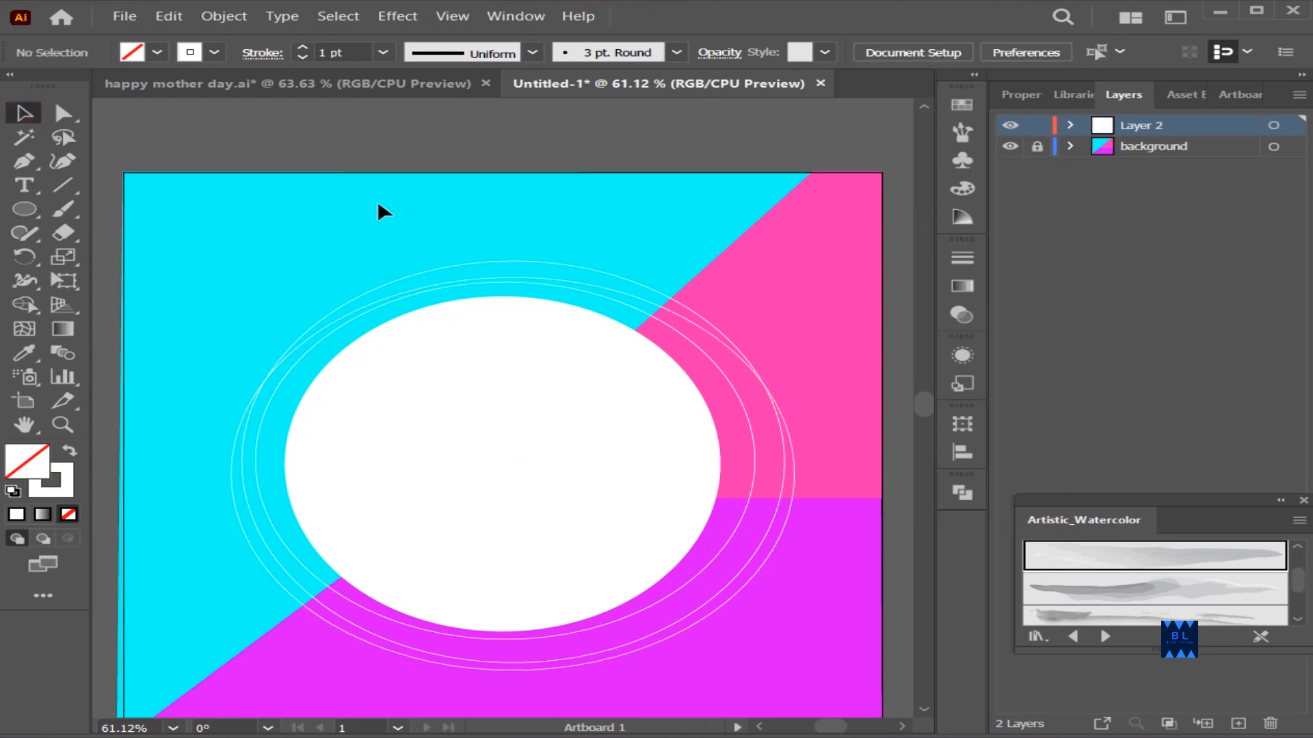
Give the innermost ellipse outline a 4 pt stroke with the tapered oval width profile
left_click(586, 625)
left_click(303, 49)
left_click(533, 52)
left_click(452, 115)
left_click(470, 236)
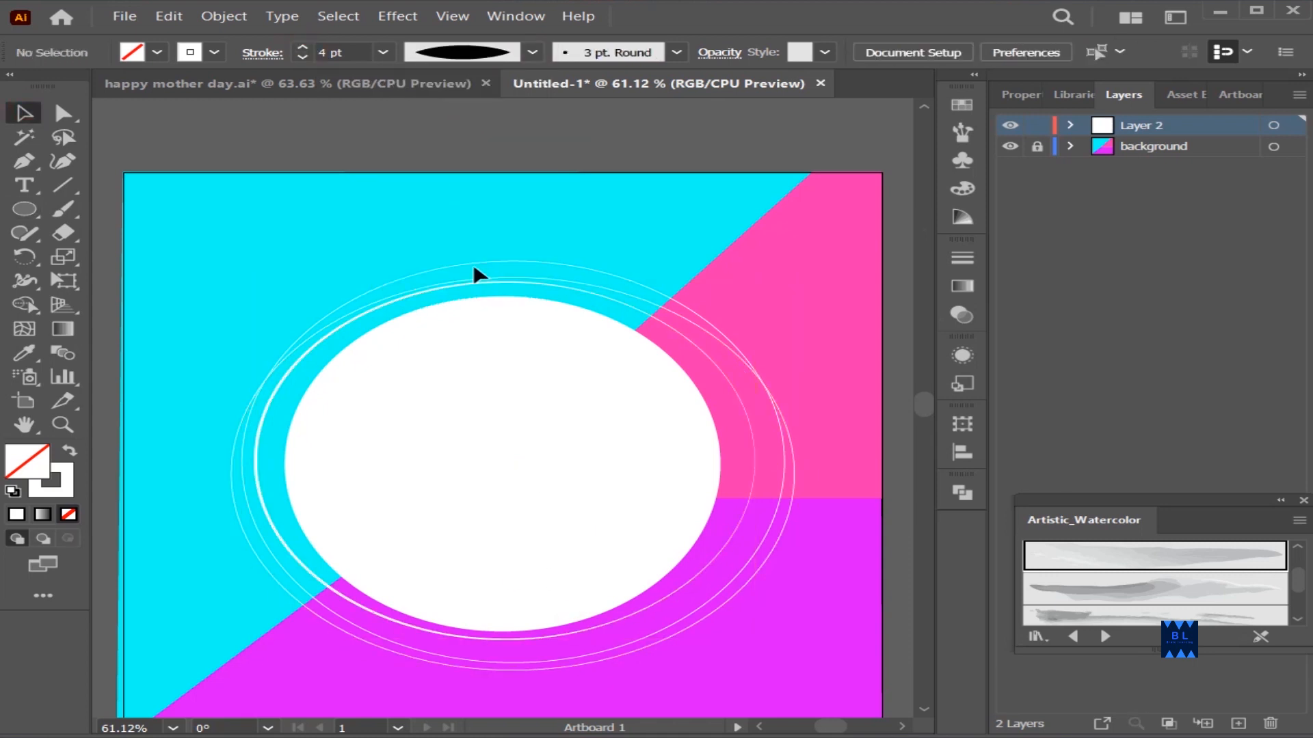
Give the ellipse outline that reaches highest a 3 pt stroke with the tapered oval width profile
left_click(524, 663)
left_click(302, 49)
left_click(532, 52)
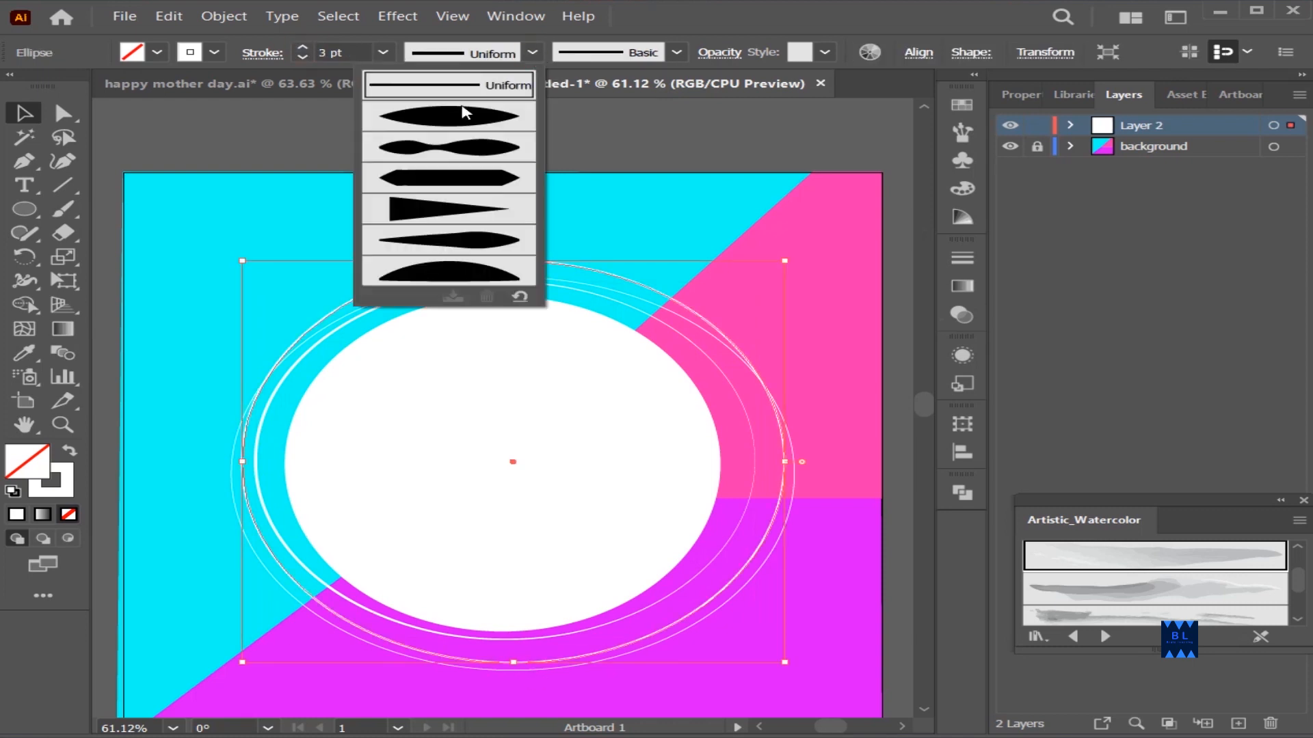
left_click(451, 114)
left_click(479, 158)
Give the widest ellipse outline a 4 pt stroke with the tapered oval width profile
left_click(627, 650)
left_click(303, 48)
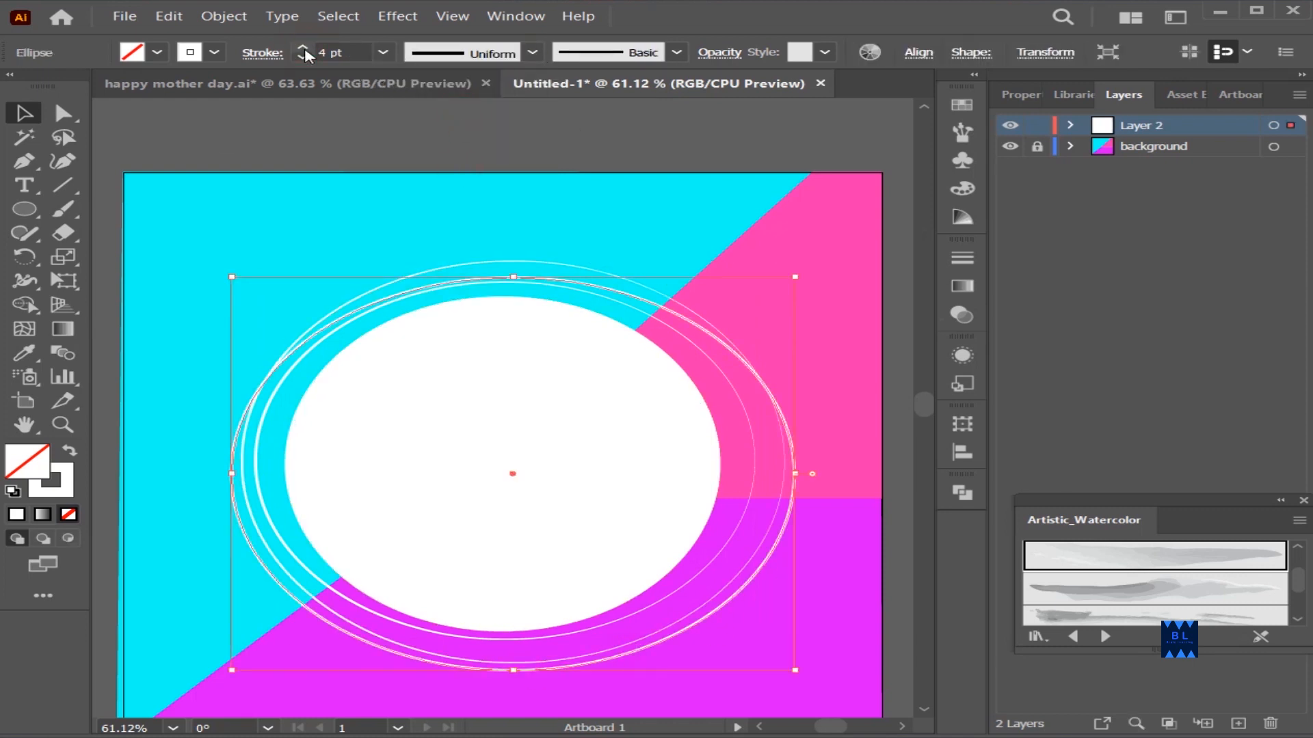
left_click(533, 52)
left_click(451, 114)
left_click(381, 169)
Rotate the widest ellipse outline and shrink it to fit inside the 3 pt outline with its thick side facing right
left_click(314, 616)
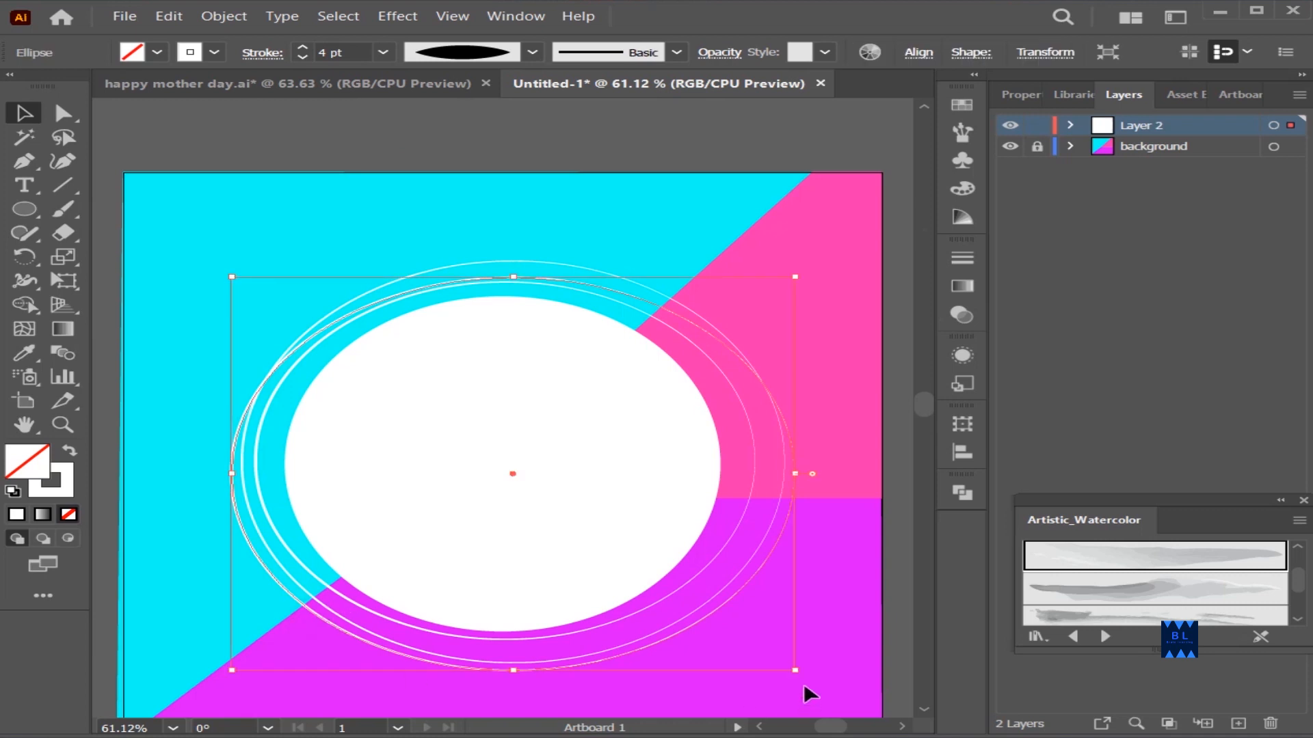
left_click_drag(811, 694, 806, 247)
left_click_drag(511, 692, 510, 662)
left_click(819, 608)
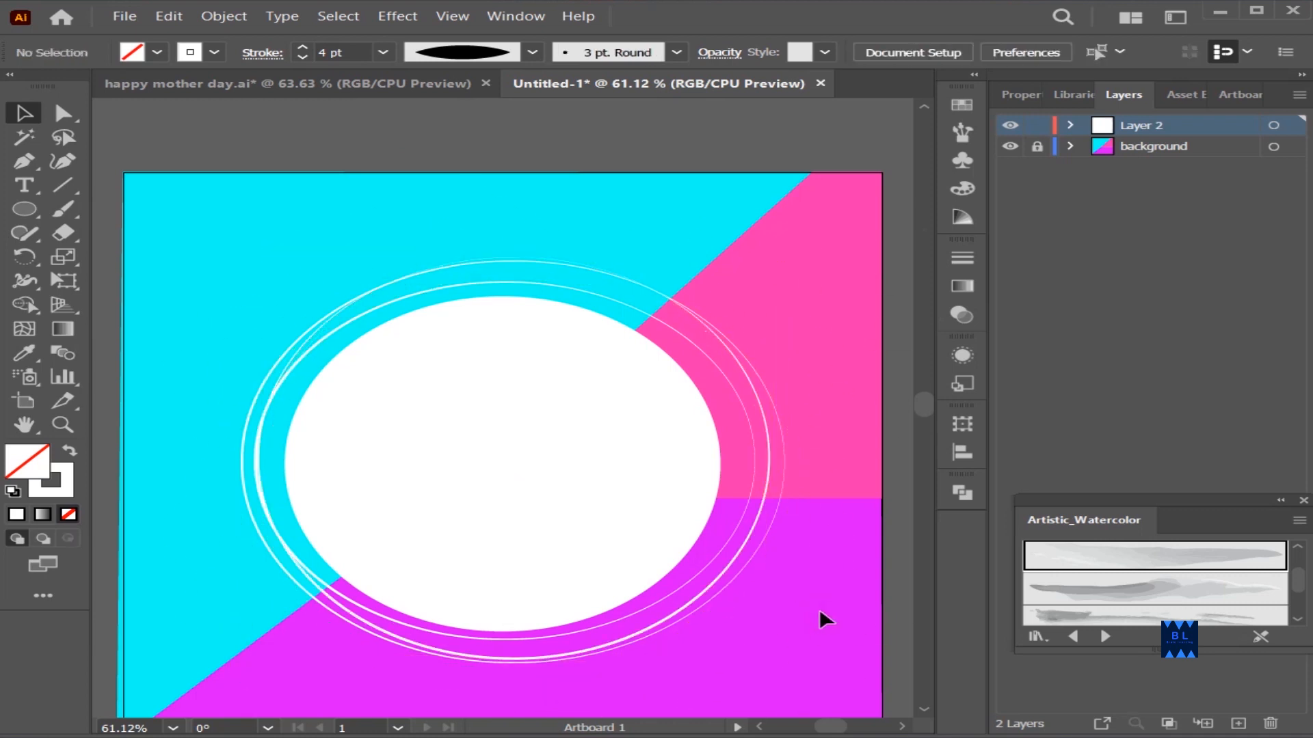
Try resizing the outer 3 pt ellipse outline from its upper right corner and undo the change
scroll(714, 485, "down", 2)
left_click(750, 323)
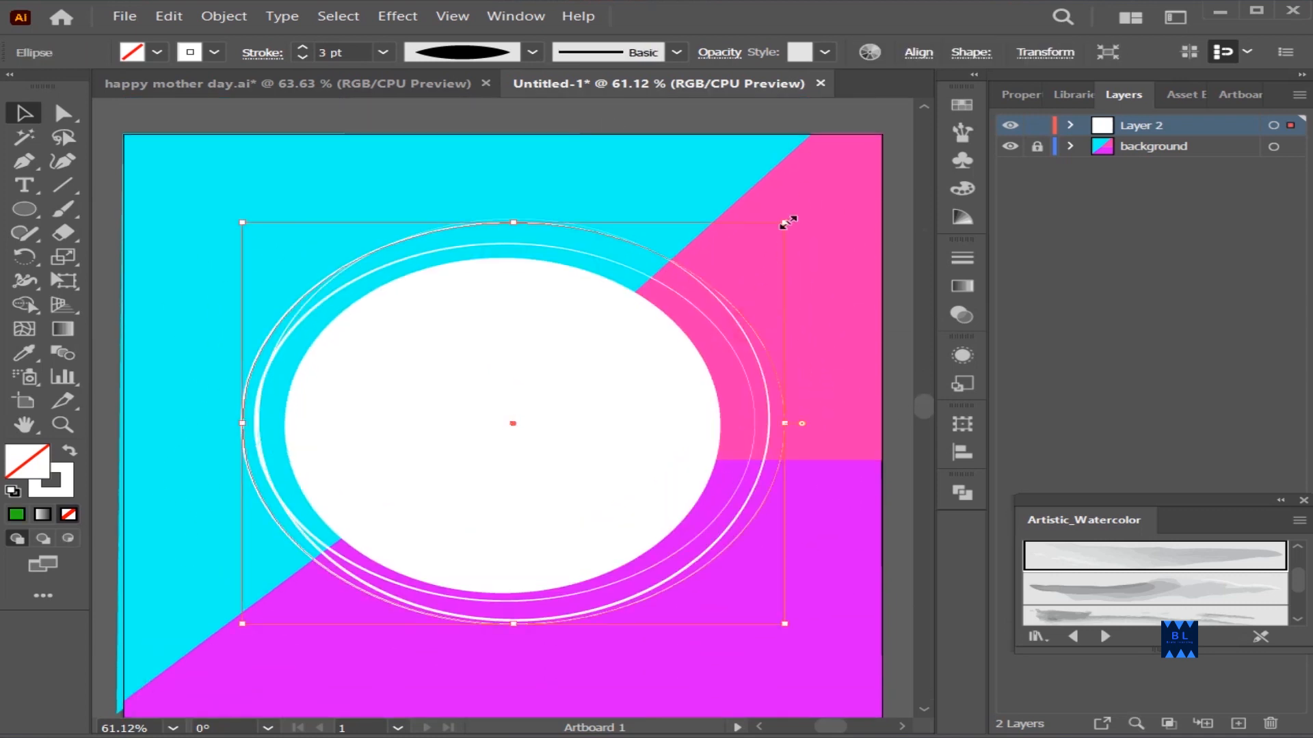
left_click_drag(787, 221, 830, 277)
key("ctrl+z")
left_click(822, 475)
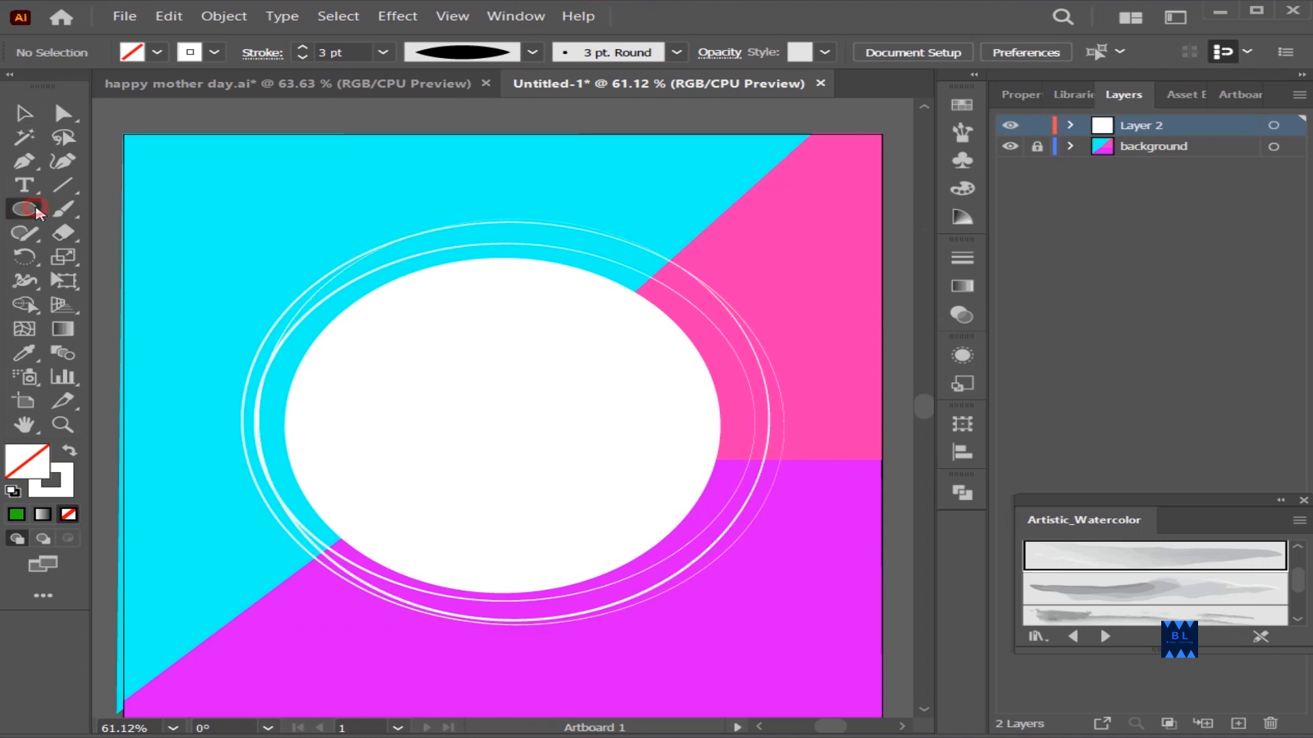
Create a small hexagon in the upper left cyan area with a magenta fill
left_click_drag(38, 214, 103, 278)
left_click(506, 424)
left_click(586, 391)
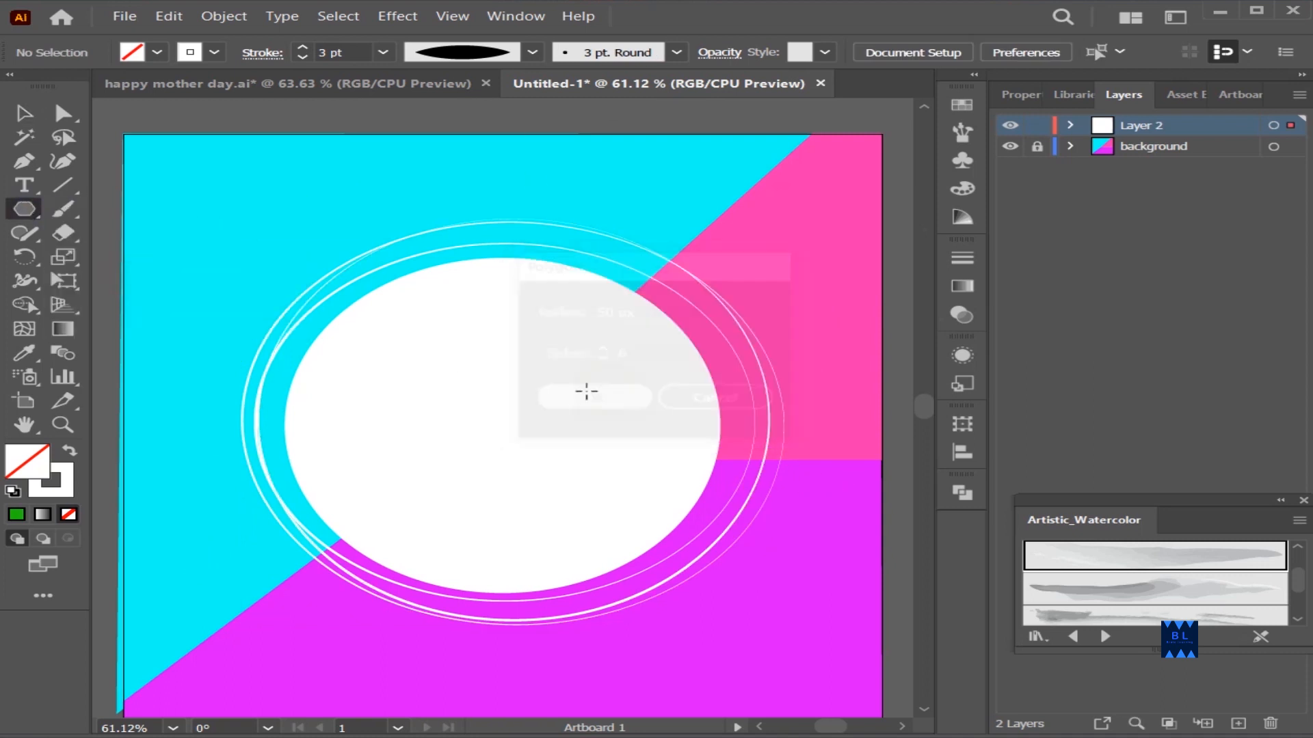
double_click(28, 462)
left_click_drag(888, 299, 991, 209)
left_click(1240, 240)
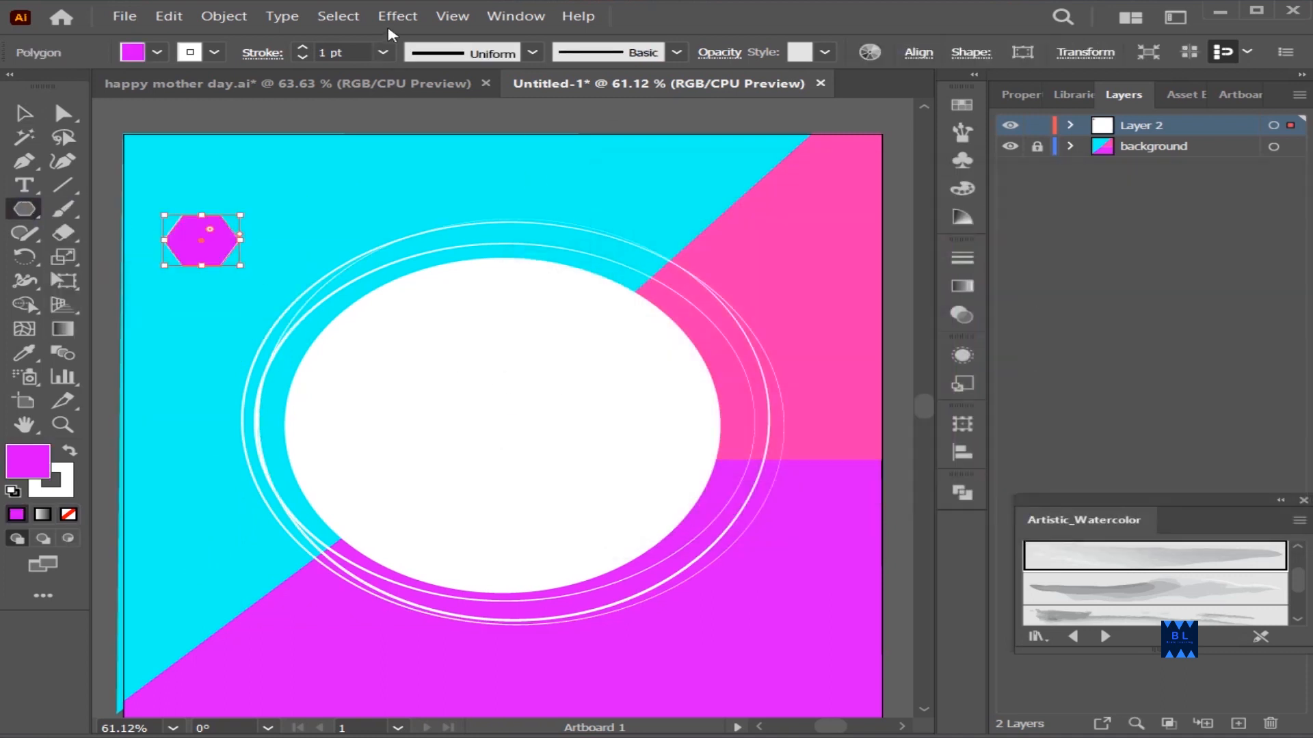
Apply the Pucker & Bloat effect with positive bloat to turn the hexagon into a six-petal flower
left_click(397, 16)
mouse_move(479, 193)
left_click(715, 211)
left_click_drag(616, 326, 673, 328)
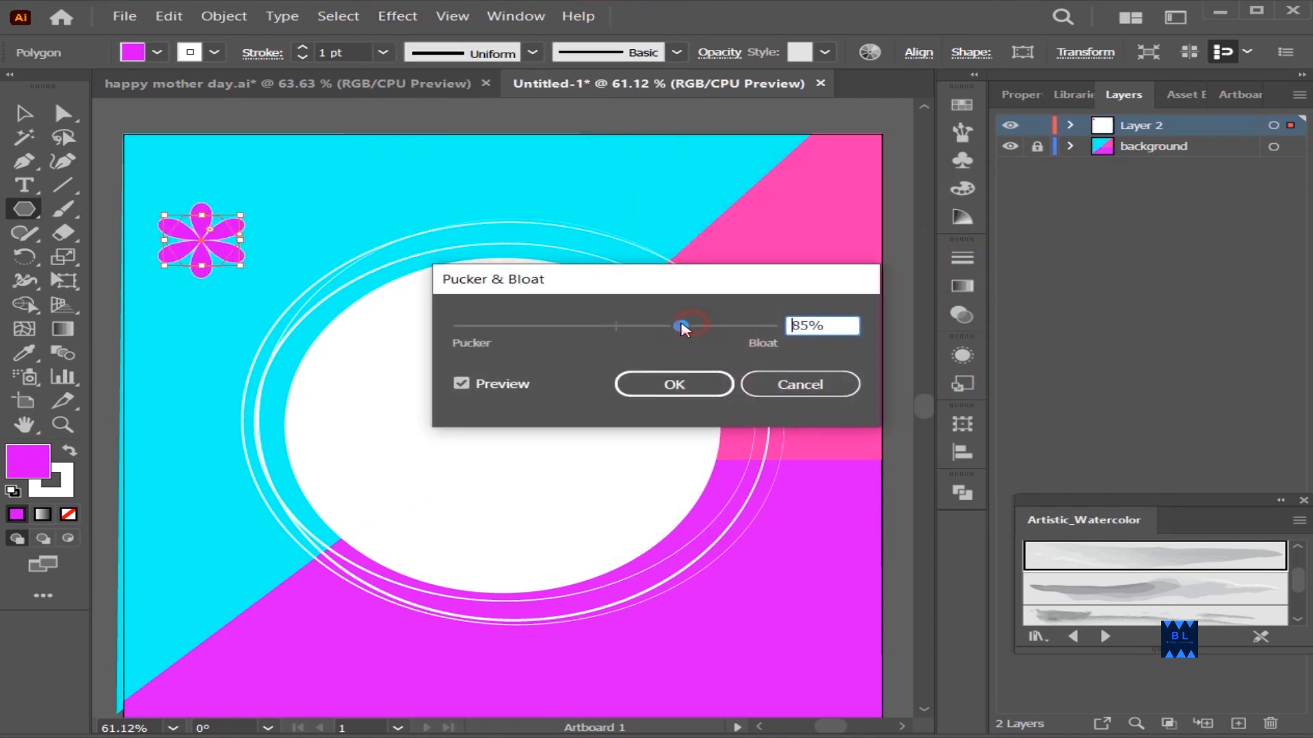
left_click(674, 384)
left_click(24, 113)
left_click(290, 178)
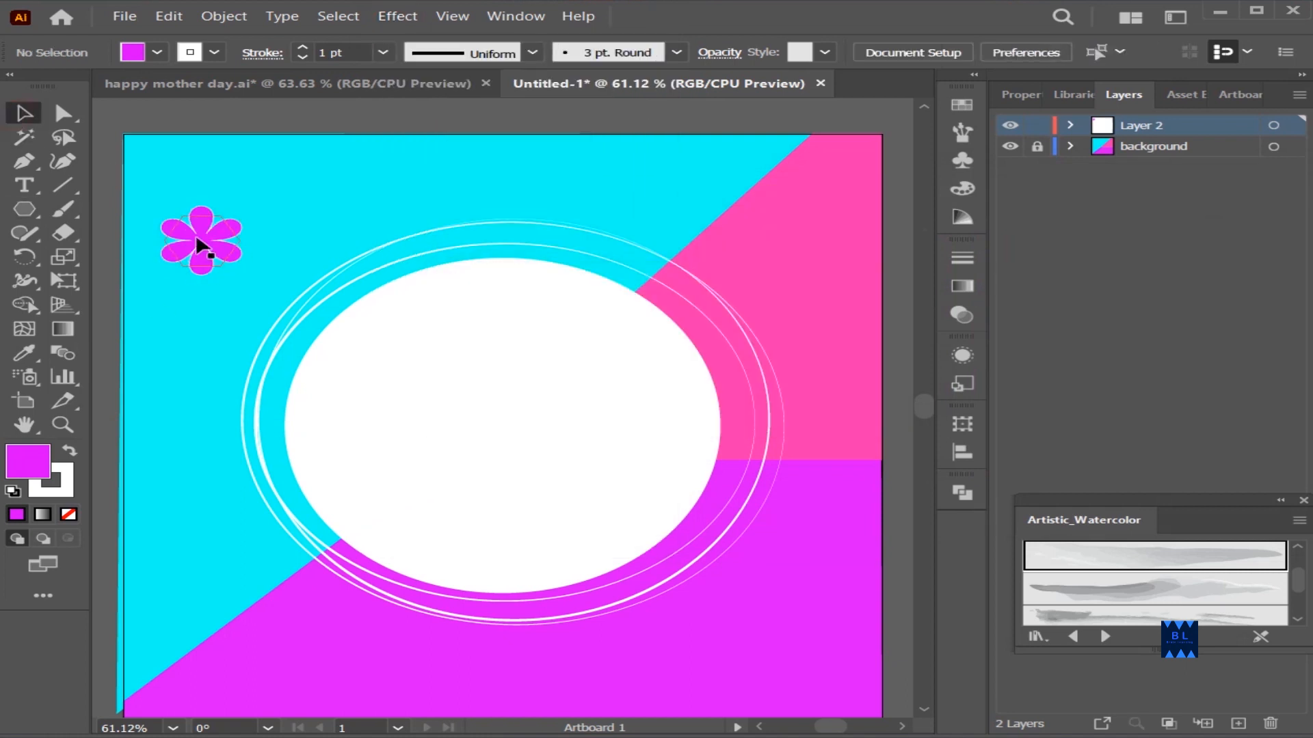
Add a small white ellipse as the magenta flower's center and place the flower on the upper left of the rings
left_click_drag(310, 280, 311, 280)
mouse_move(32, 207)
left_mouse_down()
mouse_move(138, 231)
mouse_move(140, 255)
left_mouse_up()
mouse_move(200, 243)
left_mouse_down()
mouse_move(317, 287)
mouse_move(683, 293)
mouse_move(747, 316)
left_mouse_up()
left_click(25, 358)
left_click(410, 356)
key("v")
left_click(204, 272)
left_click(199, 351)
scroll(186, 347, "down", 1)
scroll(189, 343, "up", 2)
key("ctrl+z")
Copy the flower petals to the right side of the rings and recolor the copy with the background's cyan
left_click_drag(307, 293, 738, 320)
left_click(815, 404)
left_click(704, 355)
left_click(24, 353)
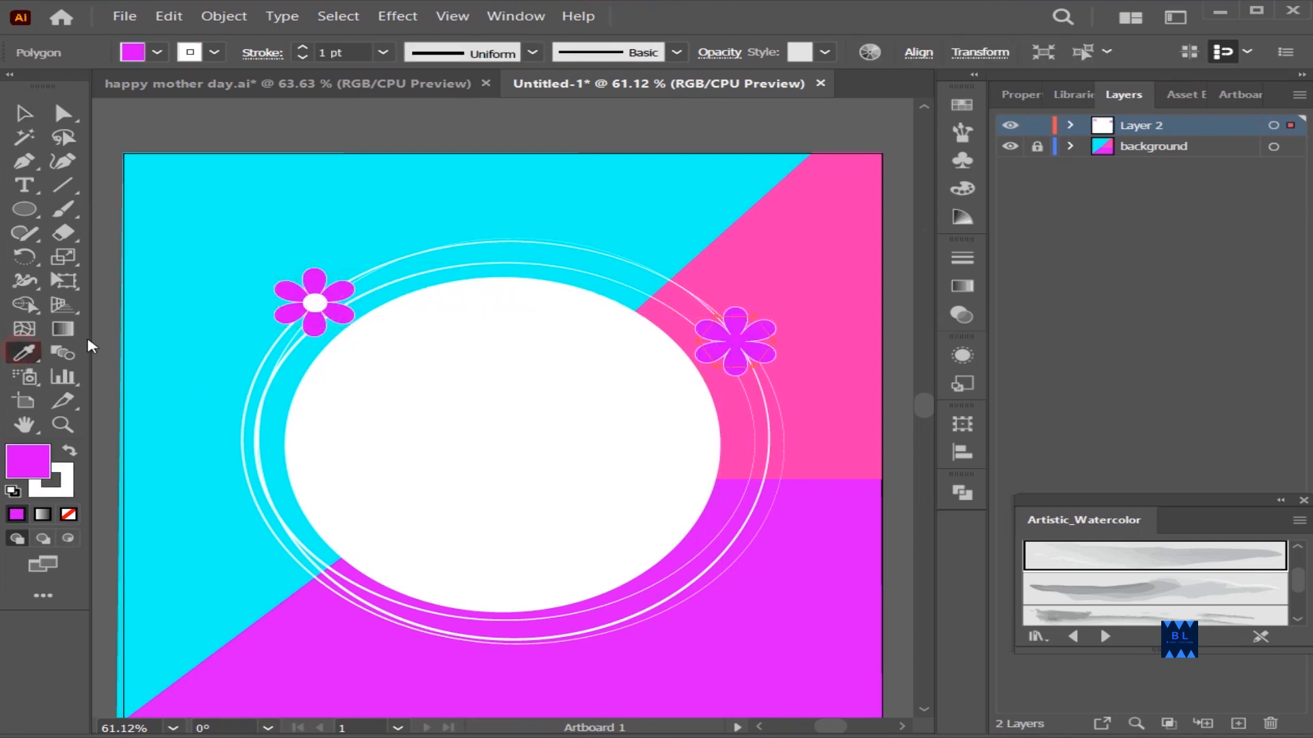
left_click(219, 281)
left_click(25, 117)
left_click(226, 200)
Copy the magenta flower's white center onto the cyan flower
left_click_drag(314, 302, 595, 599)
left_click(808, 421)
scroll(786, 362, "down", 2)
key("ctrl+z")
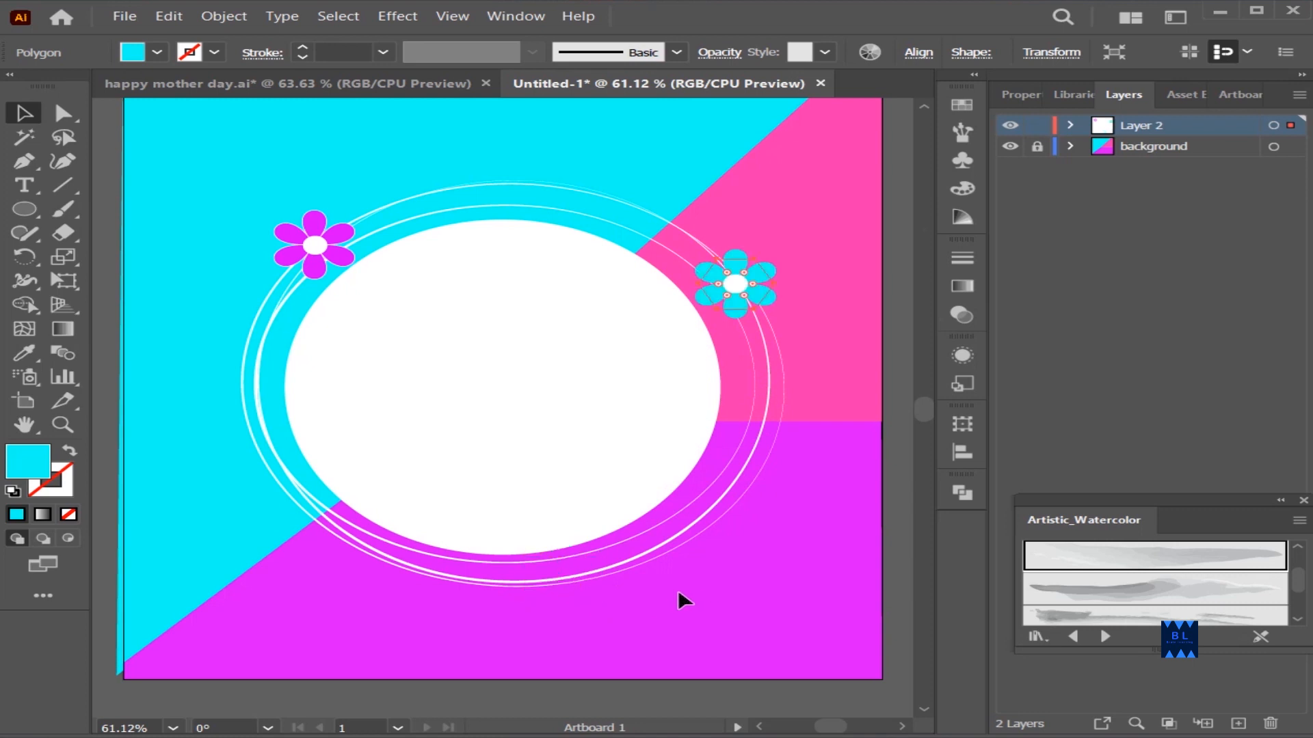
Copy the cyan flower to the rings' lower right part, recolor its petals with the background's pink and keep a white center
left_click_drag(758, 294, 590, 590)
key("ctrl+z")
left_click_drag(756, 273, 594, 583, "alt")
left_click(820, 480)
left_click(594, 589)
left_click(24, 352)
left_click(773, 195)
key("v")
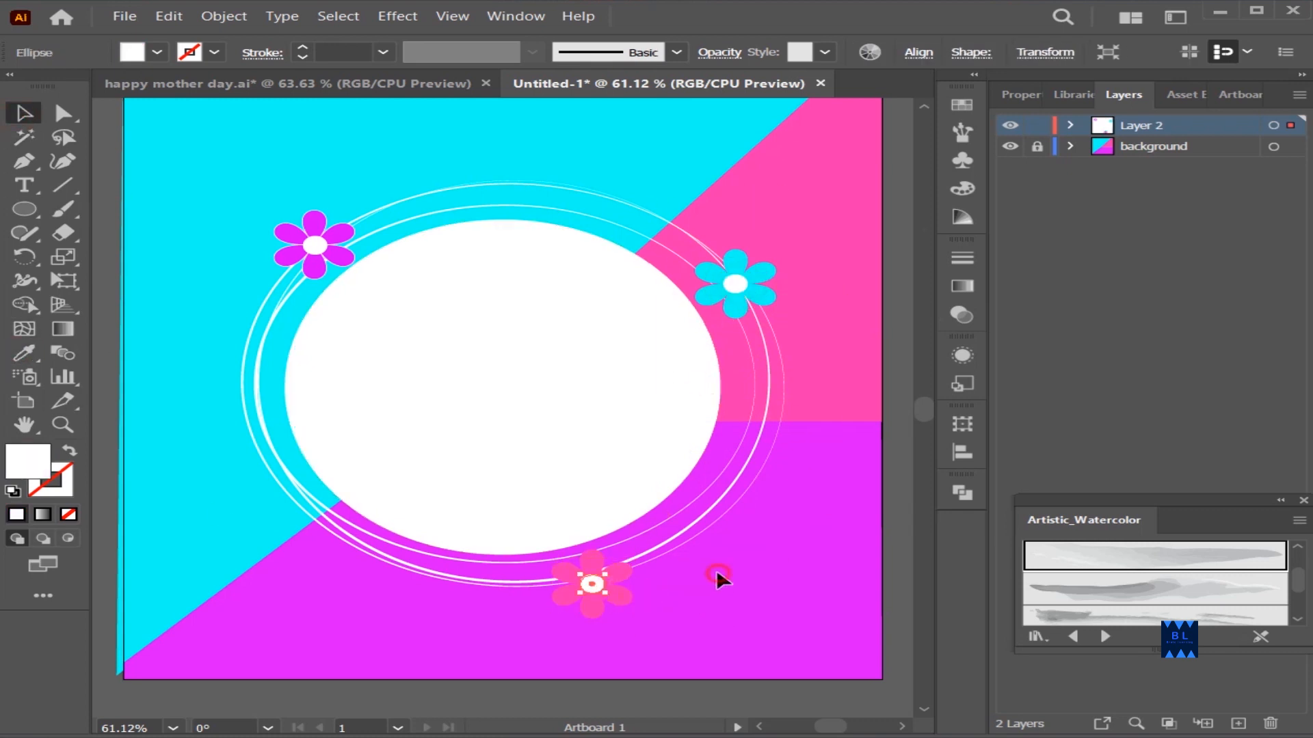
left_click(779, 537)
Copy the magenta flower's petals up and to the right along the rings and recolor them white
scroll(806, 516, "down", 1)
scroll(803, 514, "up", 1)
left_click_drag(337, 249, 400, 209)
left_click(23, 354)
left_click(307, 331)
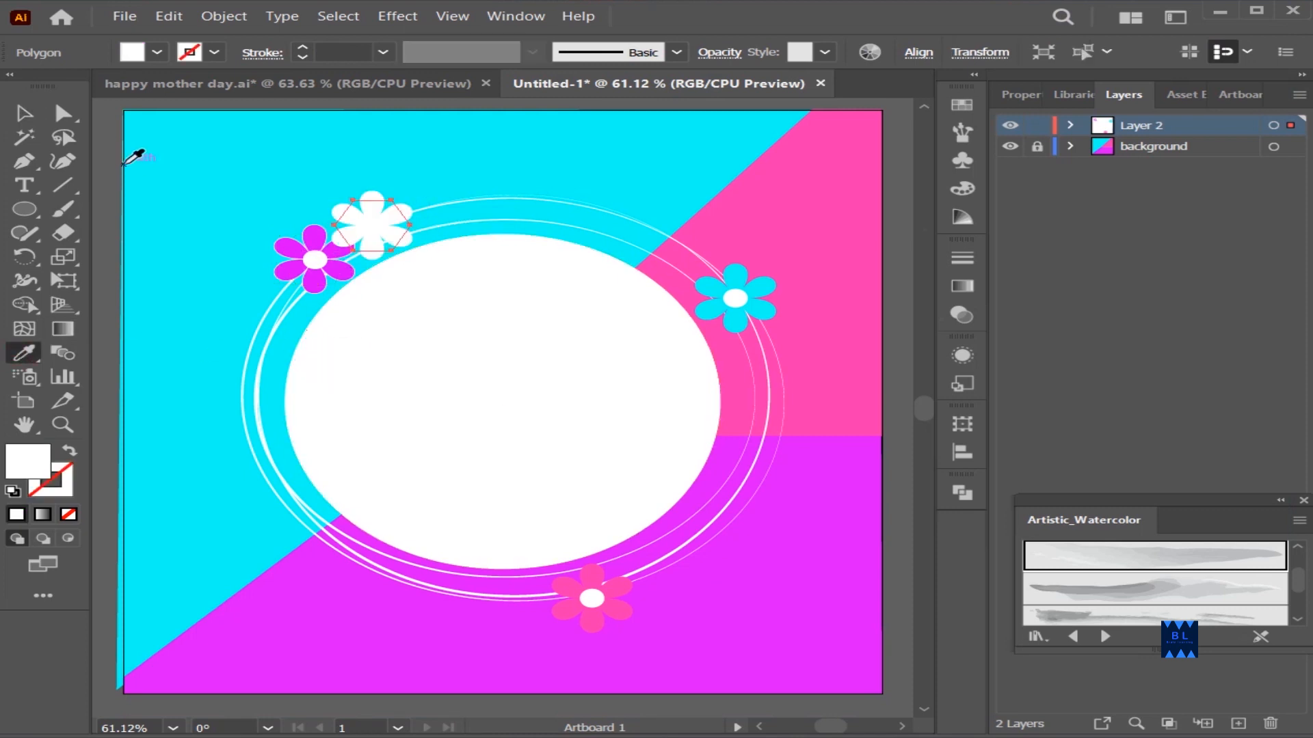
Copy the magenta flower's center onto the white petals and recolor it with the background's violet-magenta
left_click_drag(314, 259, 372, 225, "alt")
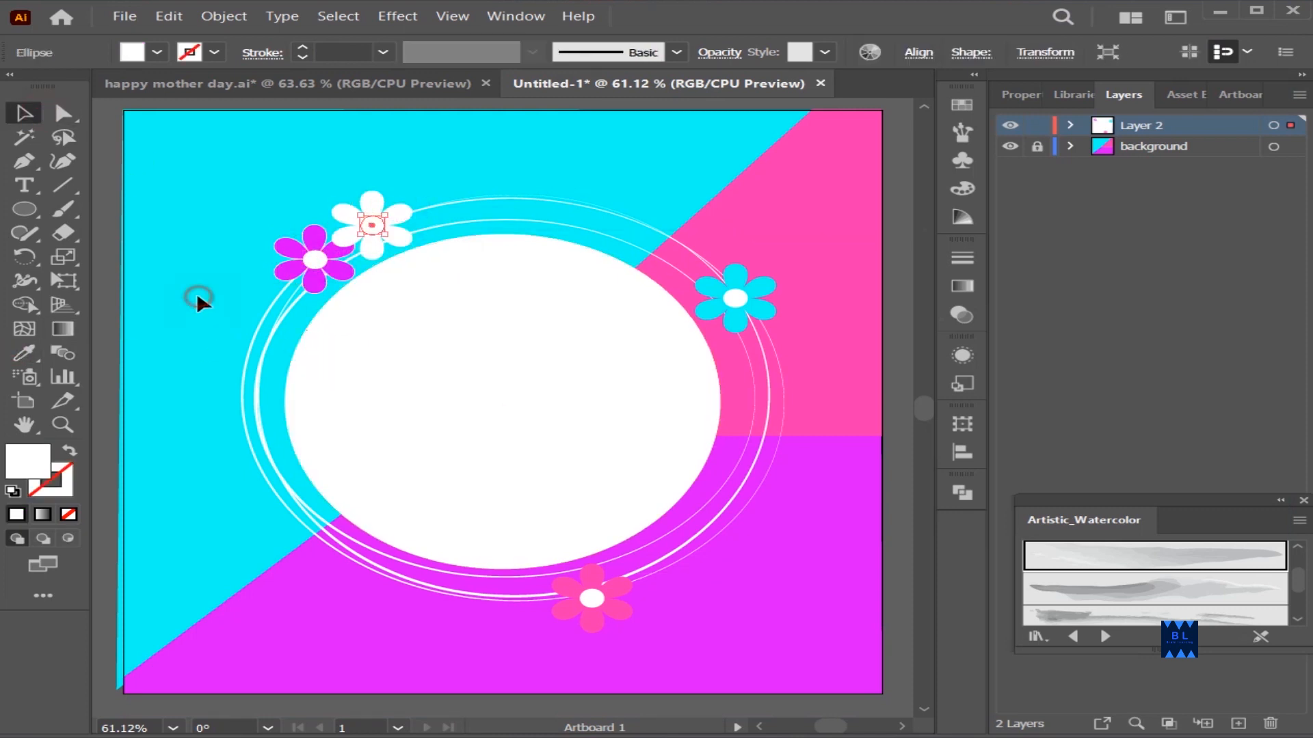
key("i")
key("v")
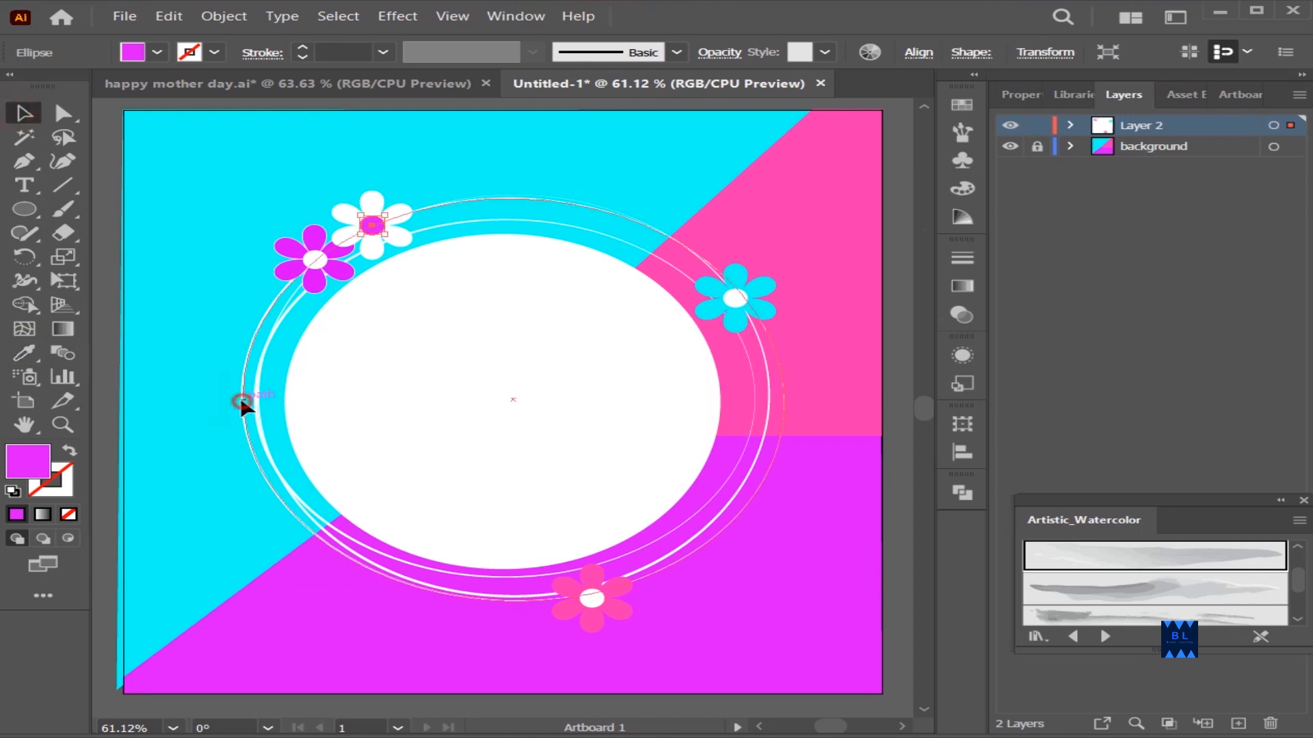
left_click(244, 401)
Copy the white petals to the magenta flower's lower left and add a copied center recolored with the background's pink
left_click(375, 254)
left_click_drag(403, 246, 286, 316, "alt")
left_click(216, 354)
left_click_drag(315, 259, 254, 294, "alt")
key("i")
left_click(776, 199)
key("v")
left_click(345, 154)
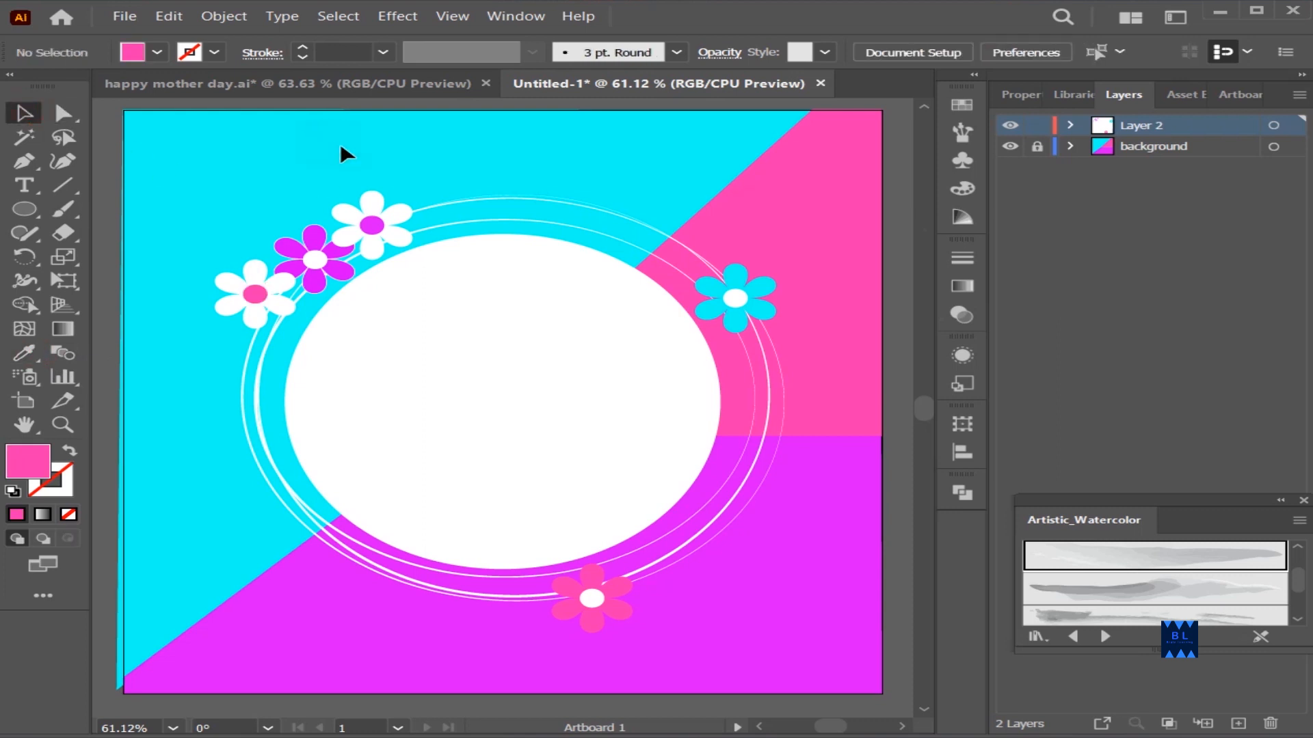
Group the white flower's petals with its pink center and move the flower down along the rings' left side
left_click_drag(206, 254, 252, 294)
right_click(252, 293)
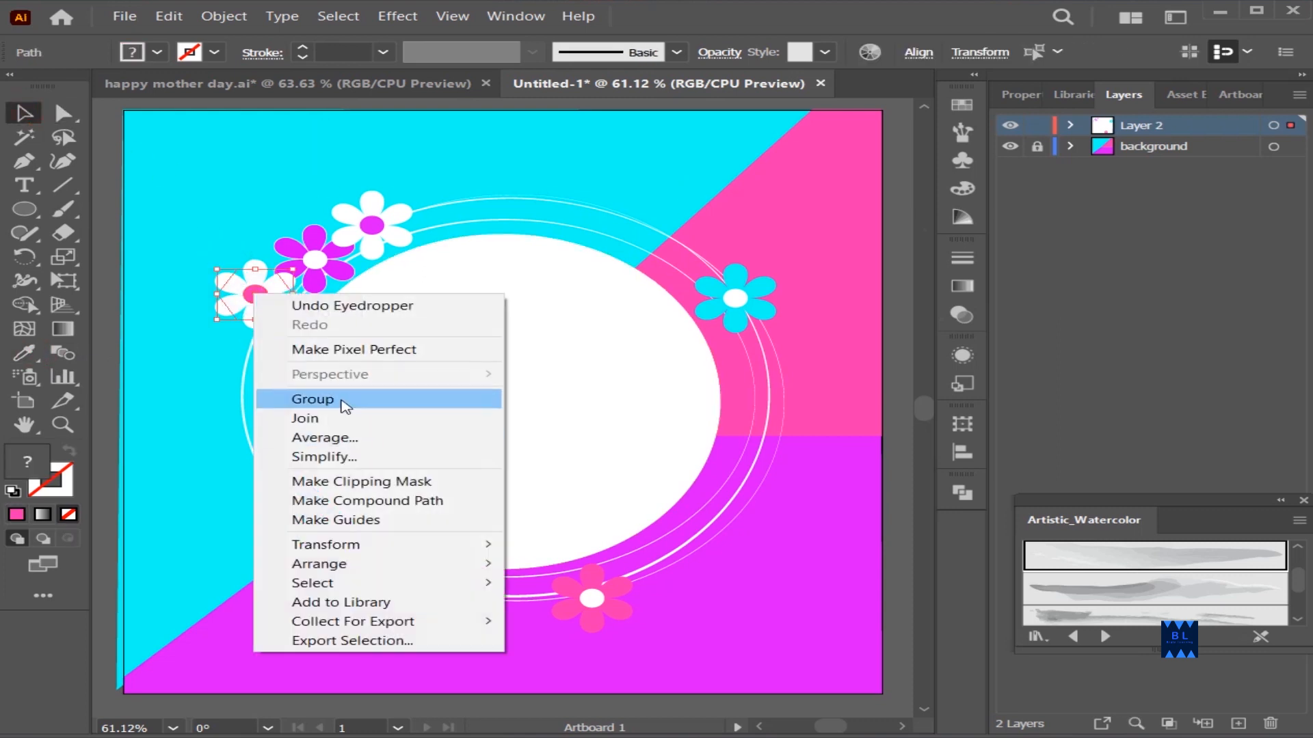
left_click(344, 400)
left_click(213, 350)
double_click(251, 300)
left_click(113, 112)
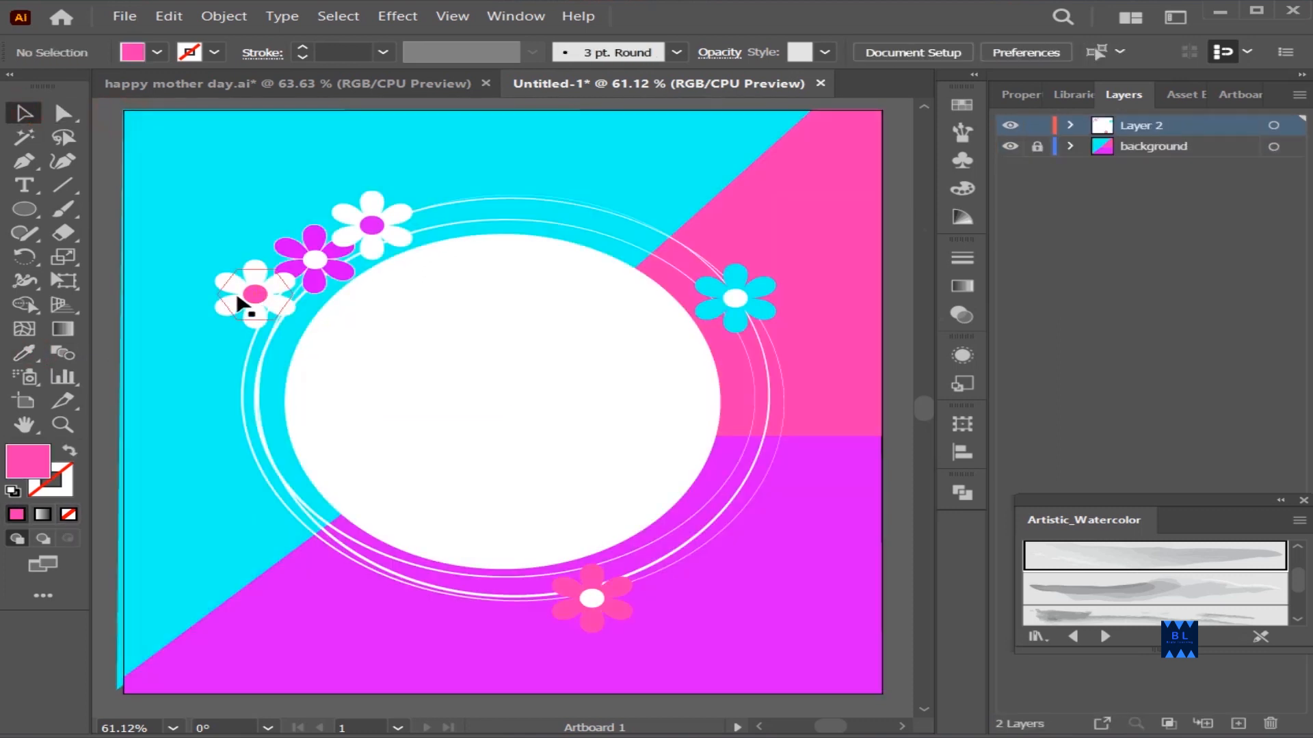
left_click_drag(248, 301, 253, 355)
left_click(196, 449)
Move the white flower with the violet-magenta center to the right along the top of the rings
right_click(369, 218)
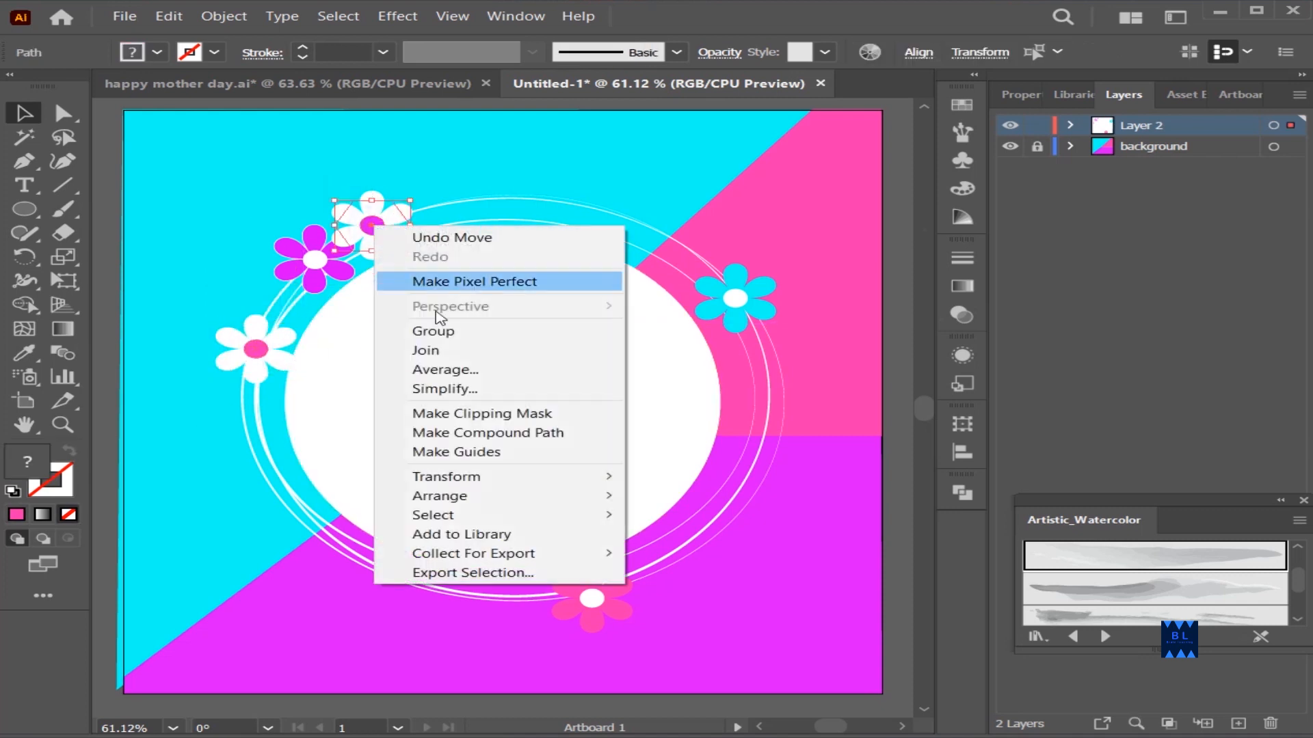
key("Escape")
left_click_drag(370, 217, 445, 202)
left_click(536, 171)
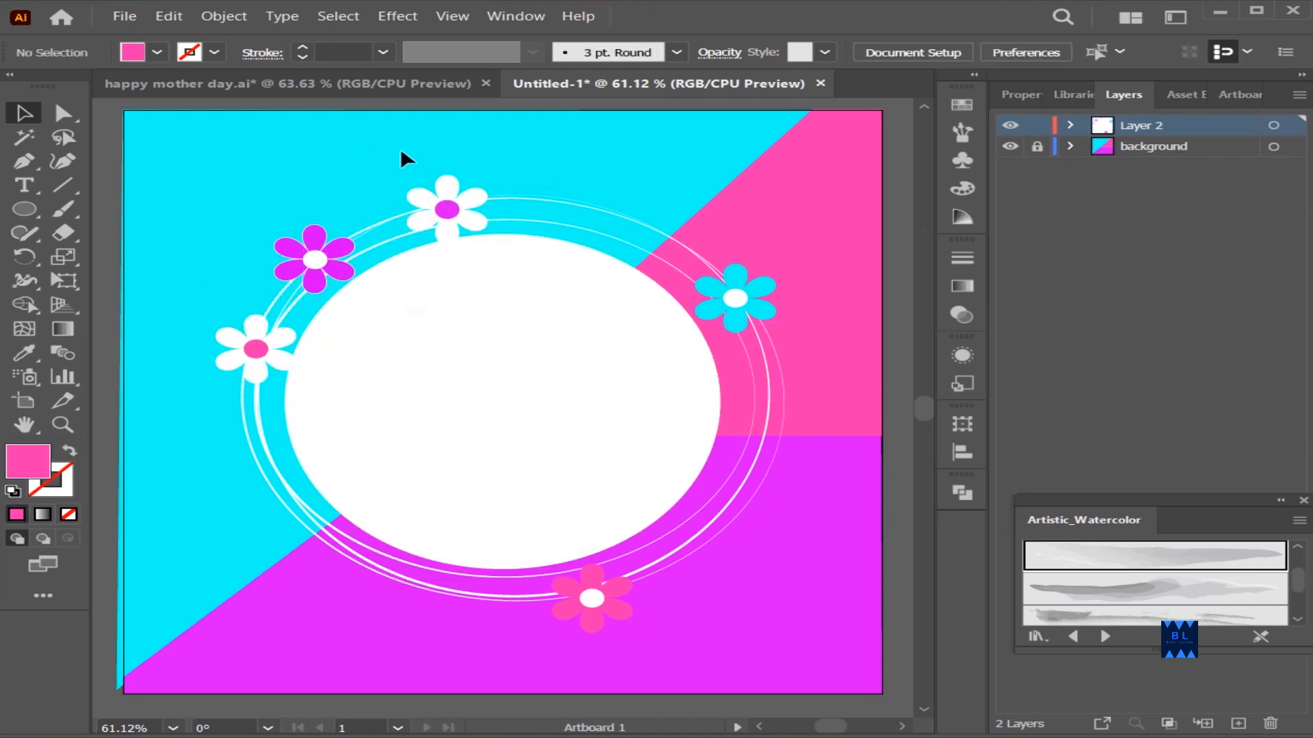
Copy the cyan flower's petals down the rings, move the white center onto the copy and recolor its petals with the background's violet-magenta
left_click_drag(744, 309, 776, 393)
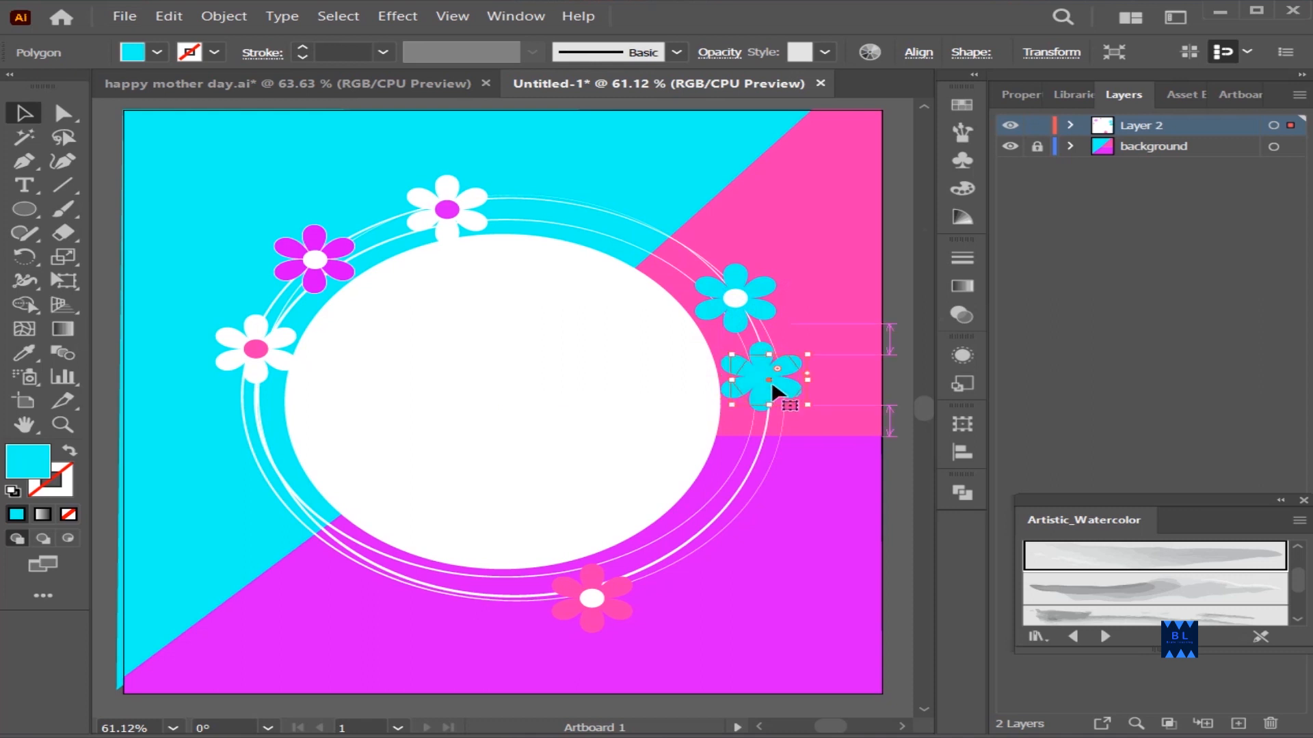
left_click_drag(736, 299, 769, 380)
left_click(807, 416)
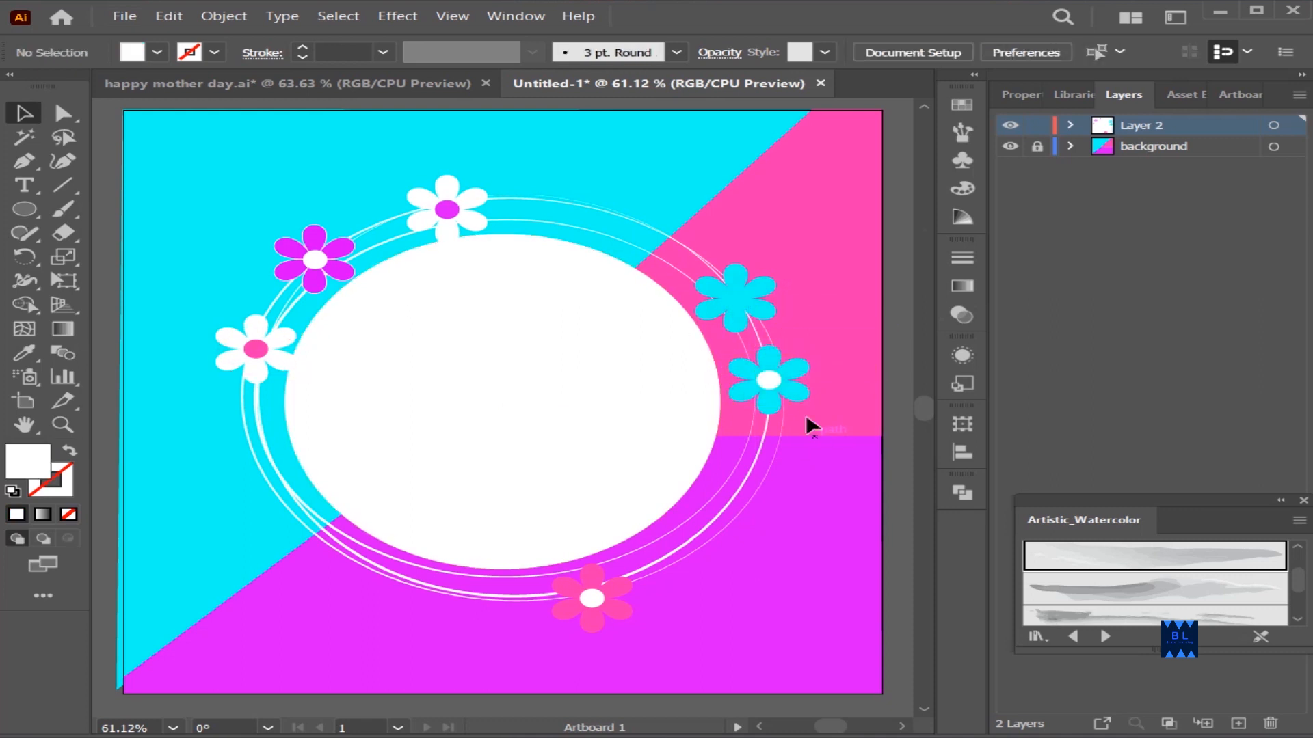
left_click(786, 392)
left_click(25, 353)
left_click(310, 619)
key("v")
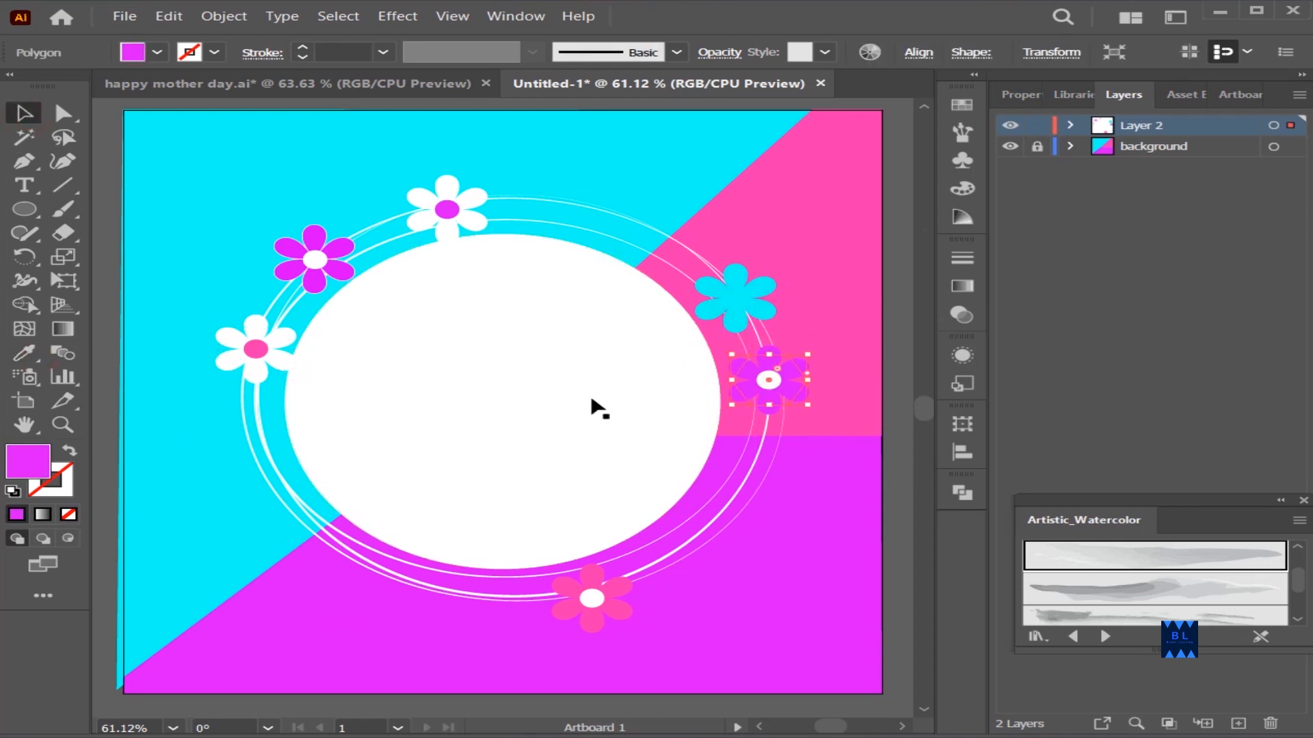
Copy the violet-magenta flower's white center back onto the cyan flower above it
left_click(770, 380)
left_click_drag(773, 384, 740, 300)
left_click(882, 378)
Copy the pink flower's petals up and to the right along the rings and recolor the copy white
left_click_drag(619, 607, 671, 551)
left_click(25, 355)
left_click(356, 335)
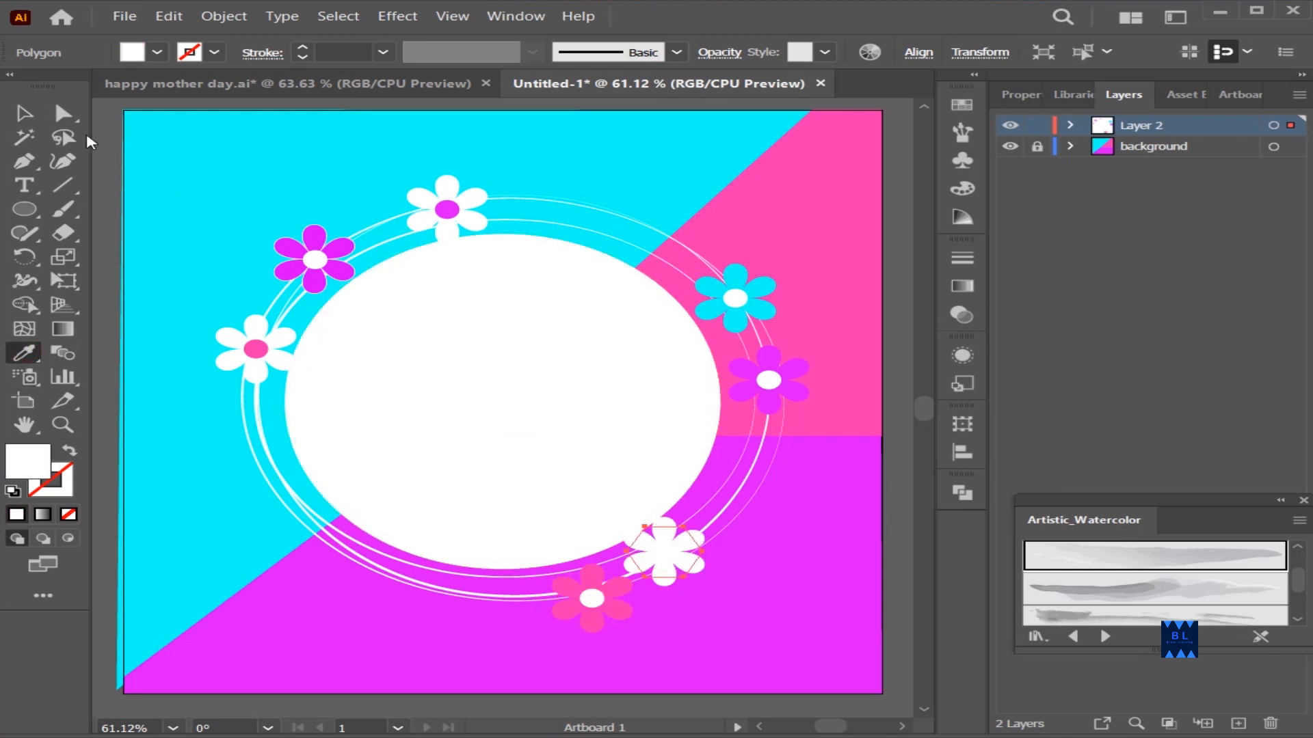
left_click(26, 114)
left_click(271, 659)
Copy the pink flower's center onto the new white petals and recolor it with the background's cyan
left_click_drag(593, 597, 664, 551)
left_click(26, 356)
left_click(154, 294)
left_click(27, 113)
left_click(156, 428)
scroll(826, 382, "down", 1)
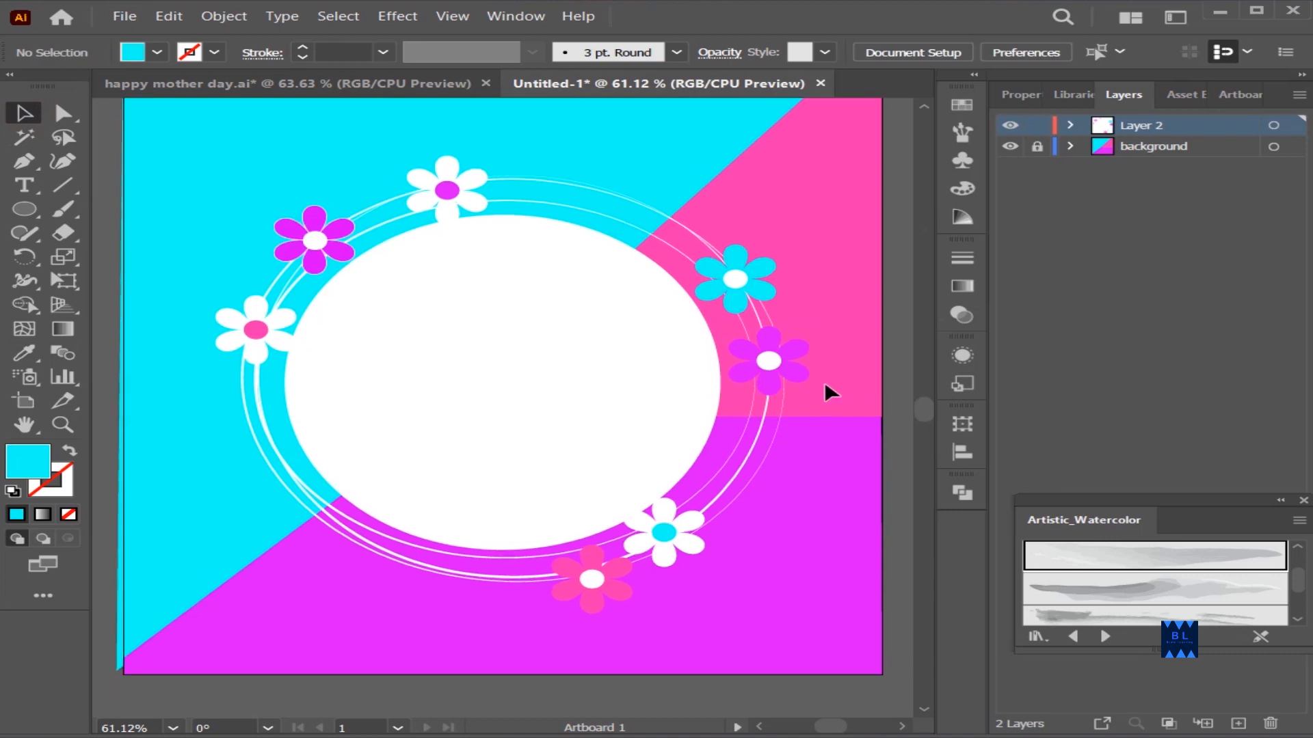
scroll(752, 328, "up", 3)
scroll(281, 254, "down", 1)
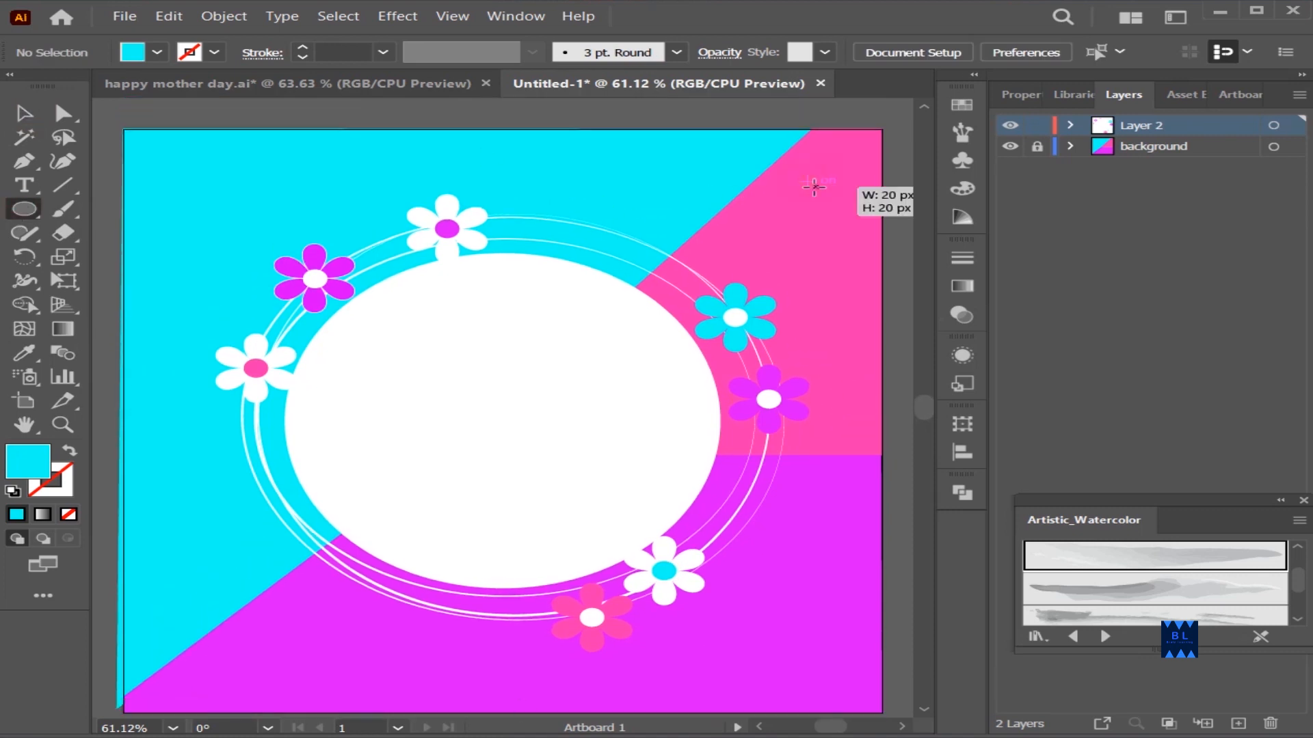
left_click_drag(856, 203, 857, 204)
key("ctrl+z")
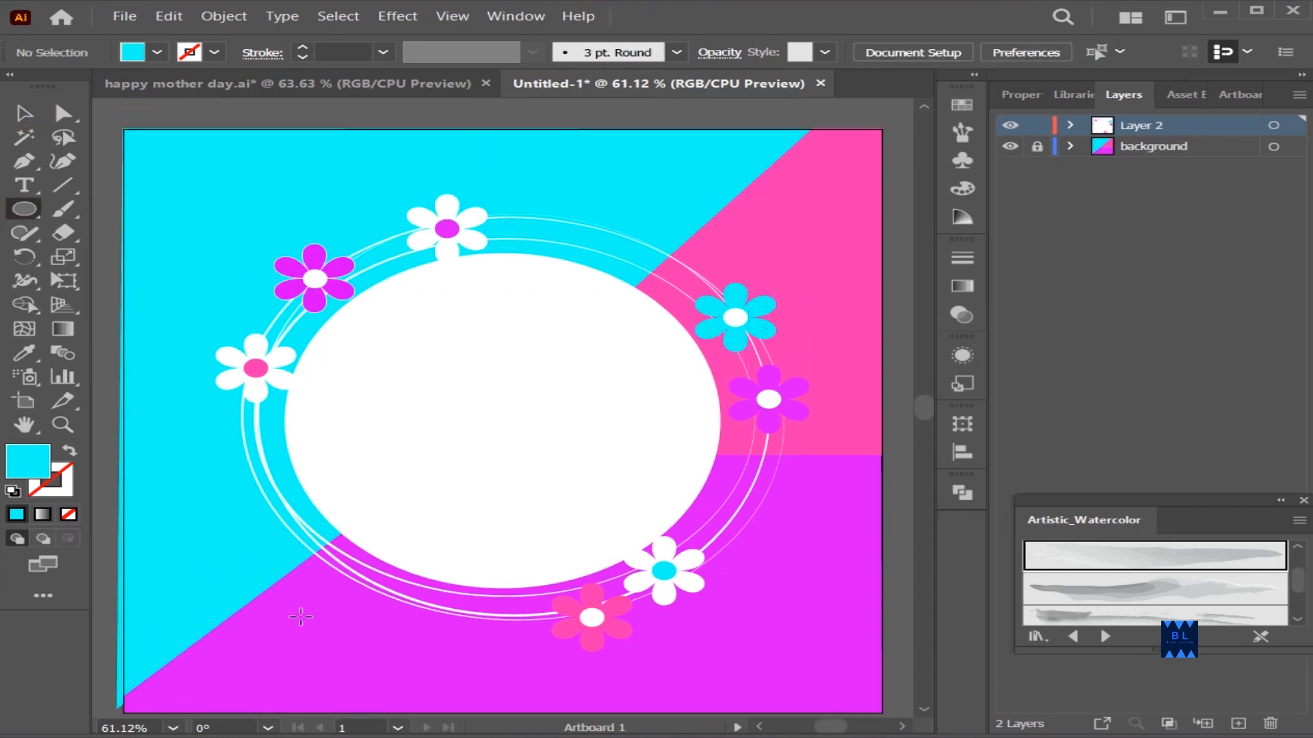
Draw a small dot in the lower left part of the violet-magenta area and recolor it white
mouse_move(307, 605)
left_mouse_down()
mouse_move(330, 627)
mouse_move(382, 623)
mouse_move(343, 582)
mouse_move(293, 616)
left_mouse_up()
key("i")
left_click(457, 454)
left_click(20, 115)
left_click(296, 636)
Scatter copies of the white dot across the lower left and lower middle of the violet-magenta area
left_click_drag(293, 616, 235, 649)
left_click_drag(234, 650, 276, 617)
left_click_drag(276, 617, 334, 615)
left_click_drag(333, 616, 306, 664)
left_click_drag(306, 664, 203, 671)
left_click_drag(202, 671, 248, 682)
left_click_drag(389, 657, 495, 671)
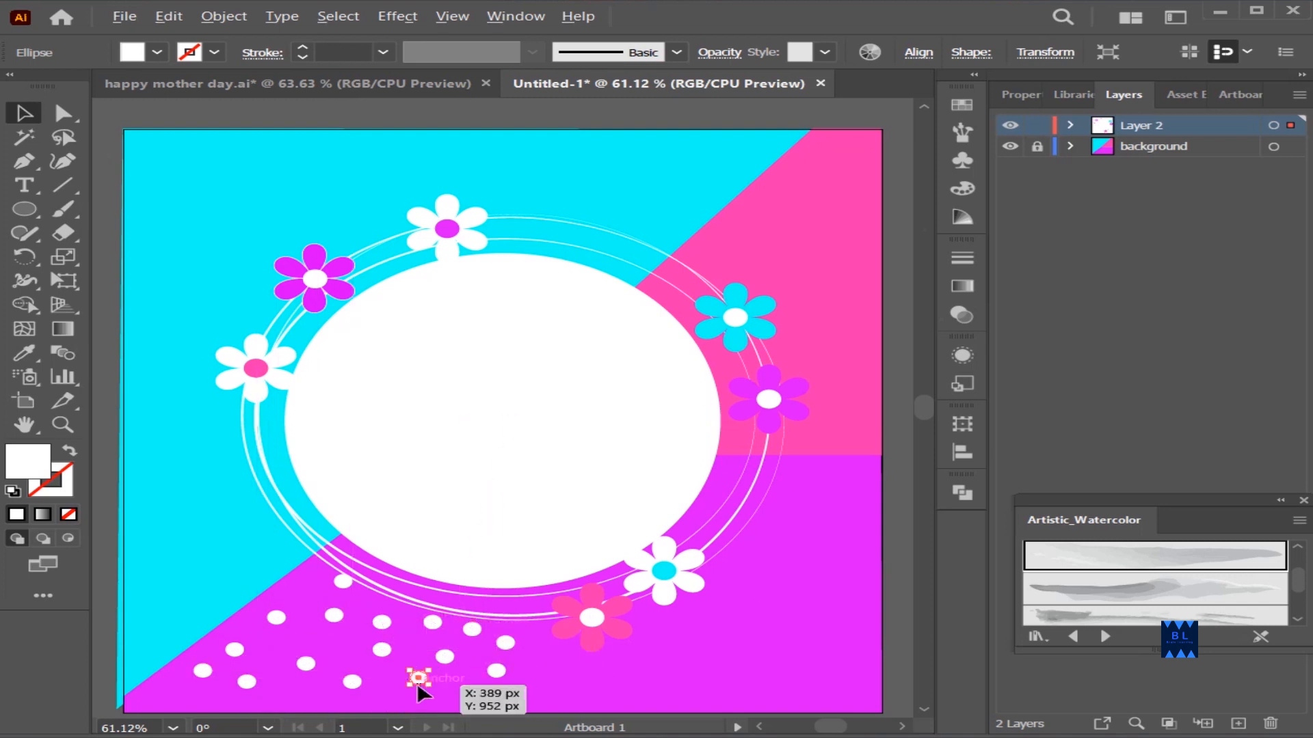
left_click_drag(347, 683, 503, 699)
left_click_drag(504, 701, 524, 668)
left_click_drag(525, 668, 413, 702)
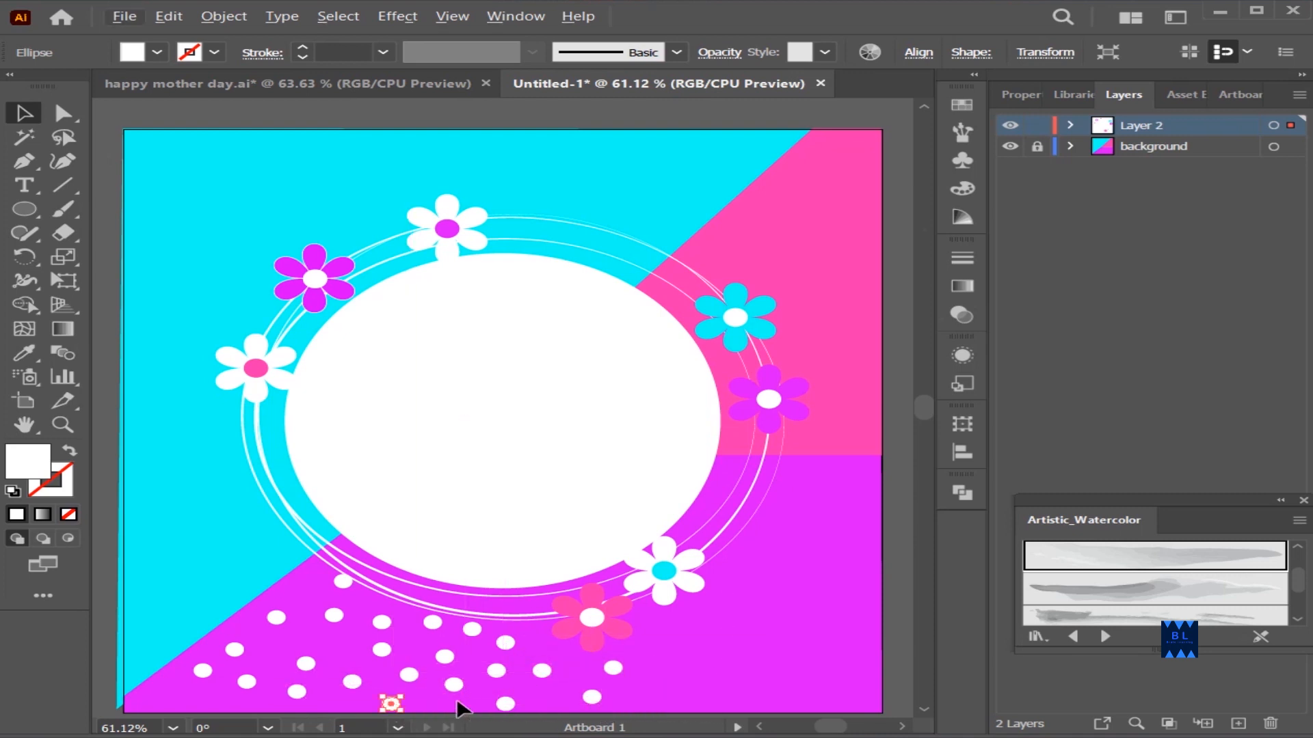
left_click(120, 692)
left_click_drag(197, 679, 198, 682)
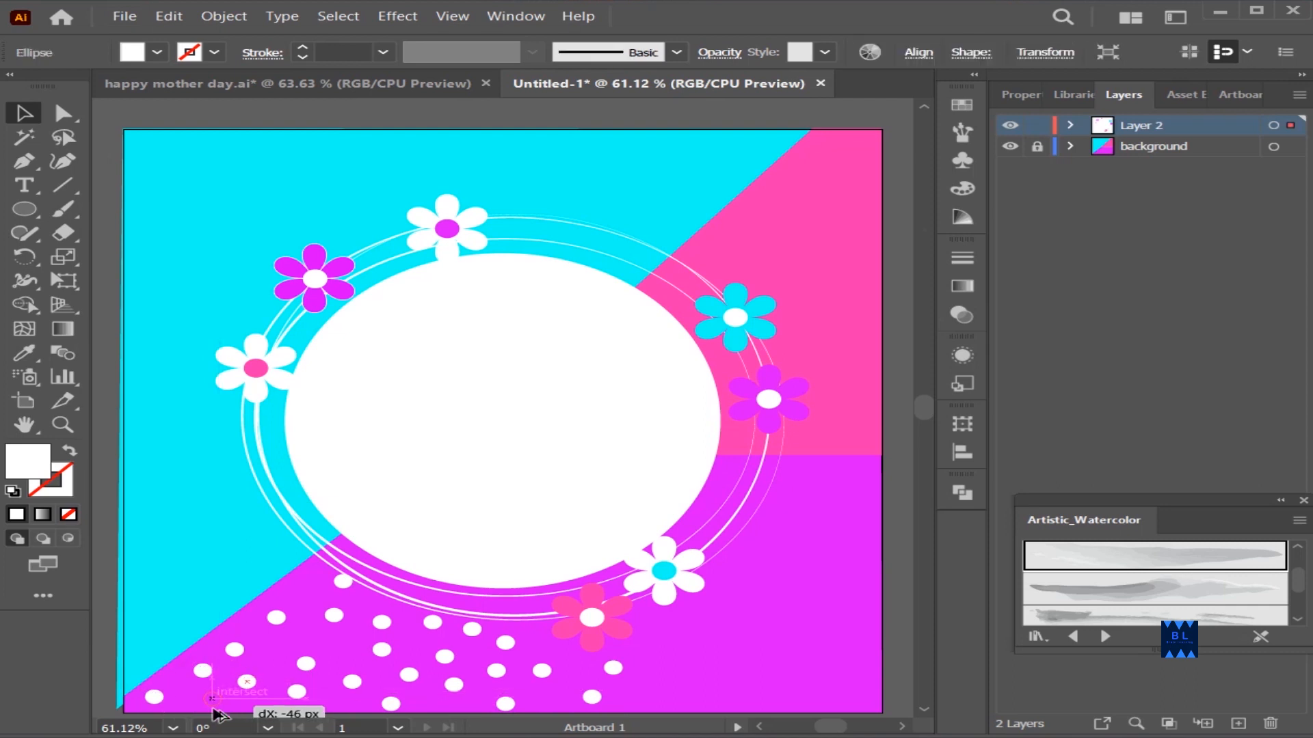
Scatter more white dot copies over the right part of the violet-magenta area, around and beyond the lower flowers
left_click(777, 682)
left_click_drag(617, 665, 655, 620)
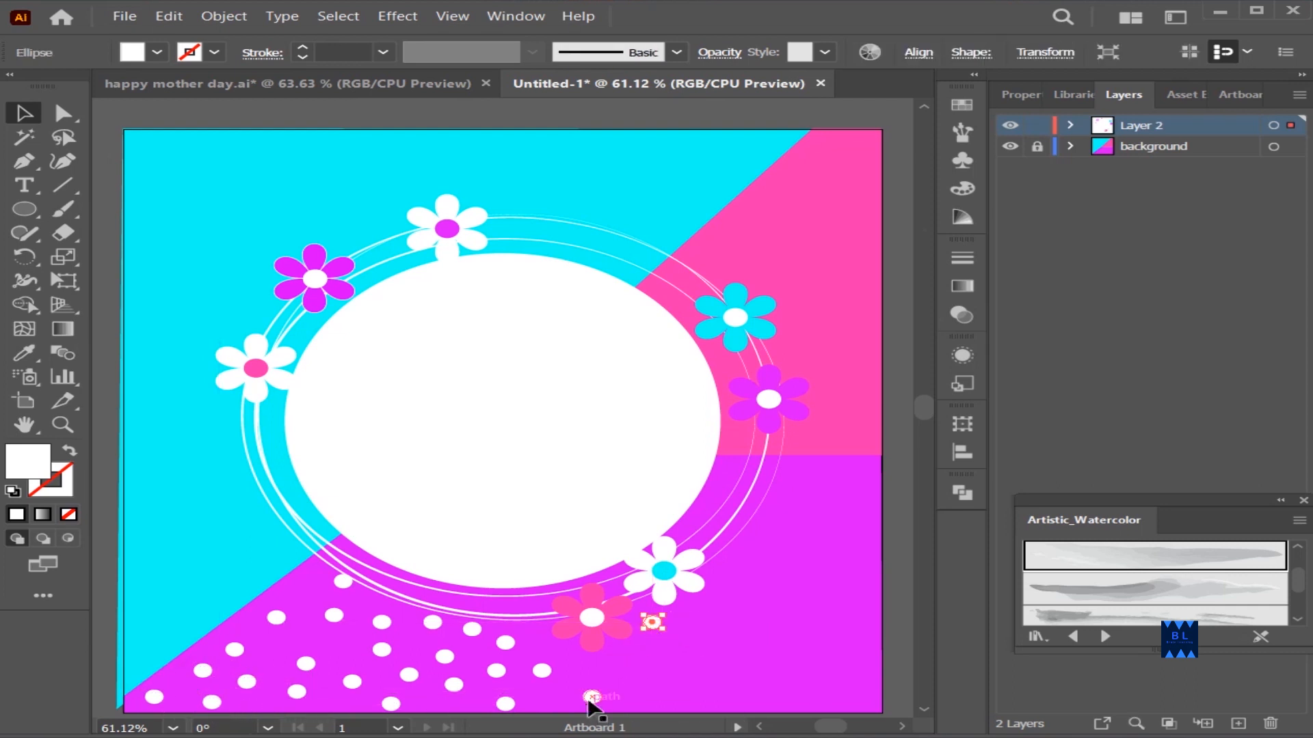
left_click_drag(594, 695, 615, 662)
left_click_drag(615, 662, 653, 659)
left_click_drag(651, 661, 651, 692)
left_click_drag(652, 692, 698, 651)
left_click_drag(698, 652, 700, 690)
left_click_drag(699, 688, 713, 605)
left_click_drag(713, 603, 803, 530)
left_click_drag(803, 530, 839, 547)
left_click_drag(839, 547, 784, 586)
left_click_drag(785, 585, 755, 618)
left_click_drag(755, 618, 789, 616)
left_click_drag(789, 617, 850, 618)
left_click_drag(850, 618, 828, 651)
left_click_drag(828, 651, 763, 652)
left_click_drag(764, 652, 805, 678)
left_click_drag(805, 677, 780, 698)
left_click_drag(780, 698, 850, 680)
left_click(897, 636)
Scatter white dot copies across the pink area, from its upper corner down to the violet-magenta boundary
scroll(903, 581, "down", 2)
scroll(906, 519, "up", 3)
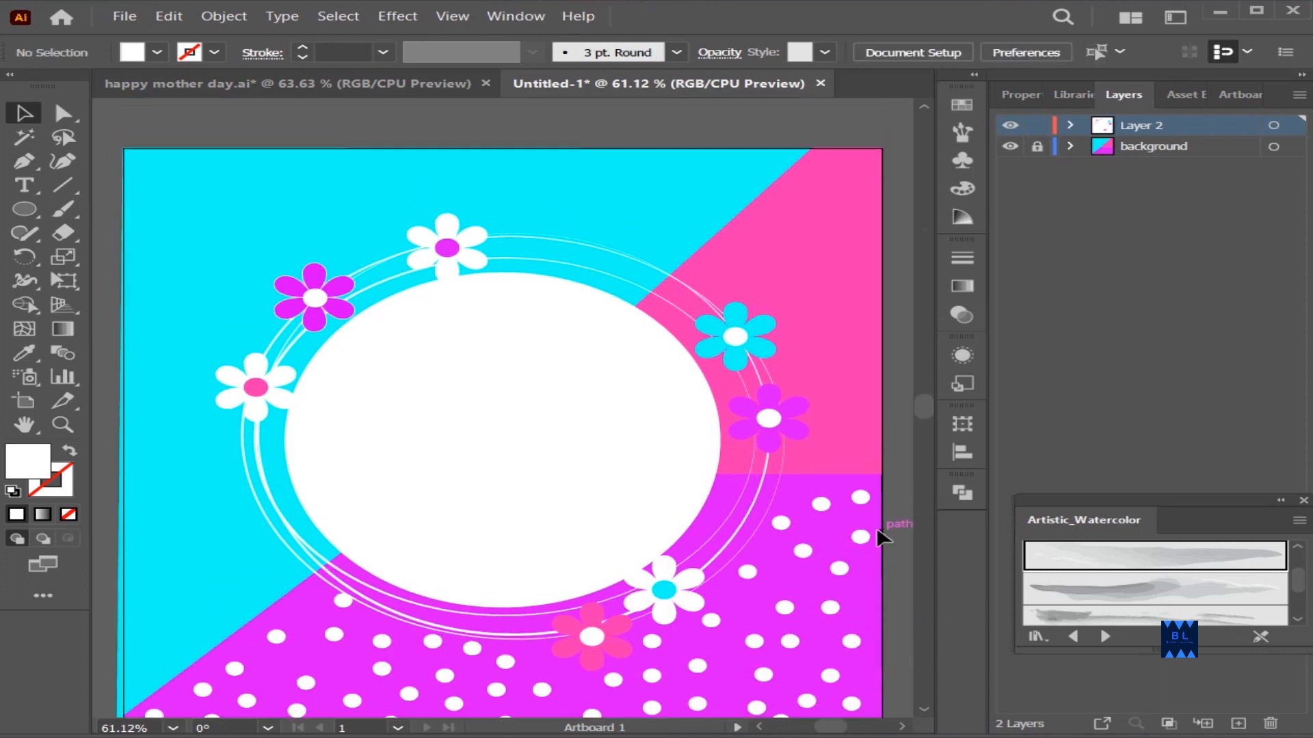
left_click_drag(804, 552, 820, 395)
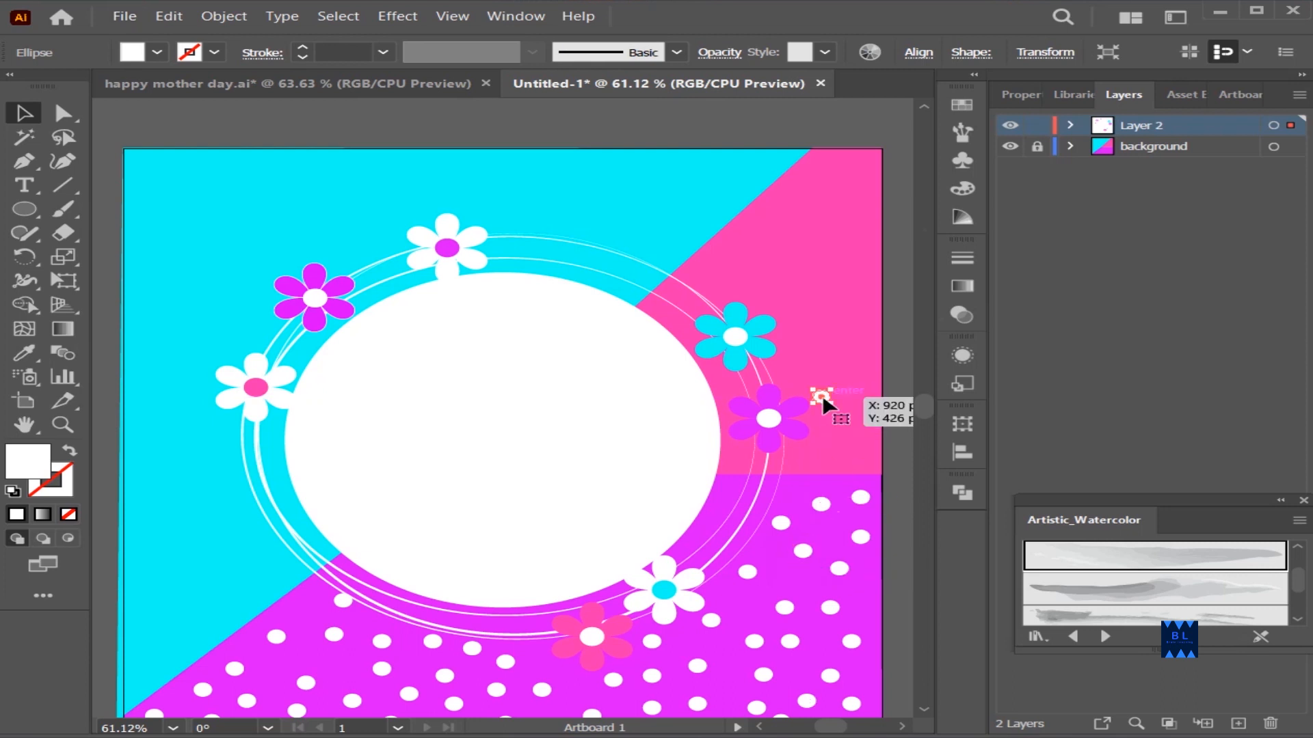
left_click(847, 259)
left_click_drag(846, 260, 856, 159)
left_click_drag(856, 158, 806, 173)
left_click_drag(805, 173, 850, 192)
left_click_drag(850, 192, 814, 200)
left_click_drag(814, 200, 803, 272)
left_click(807, 285)
left_click_drag(803, 272, 826, 297)
left_click_drag(826, 298, 853, 340)
left_click_drag(853, 340, 843, 394)
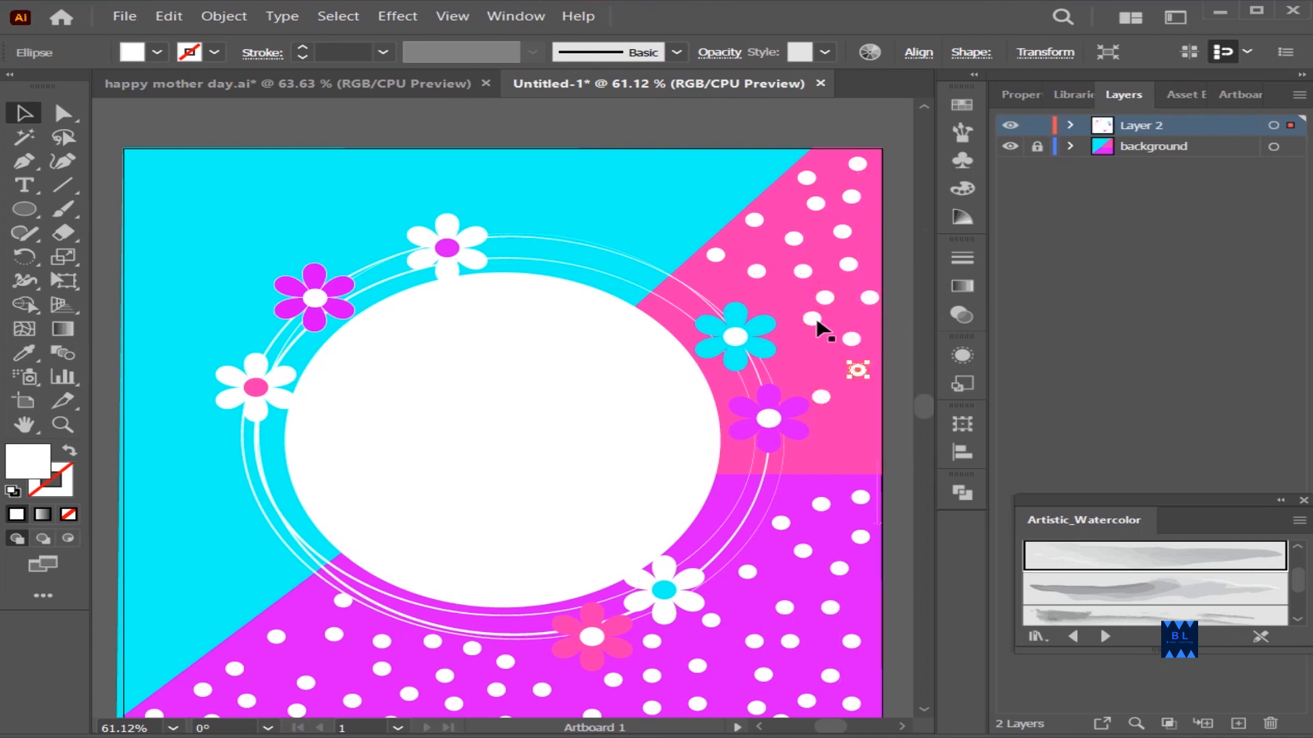
left_click_drag(818, 322, 812, 332)
left_click_drag(820, 398, 818, 445)
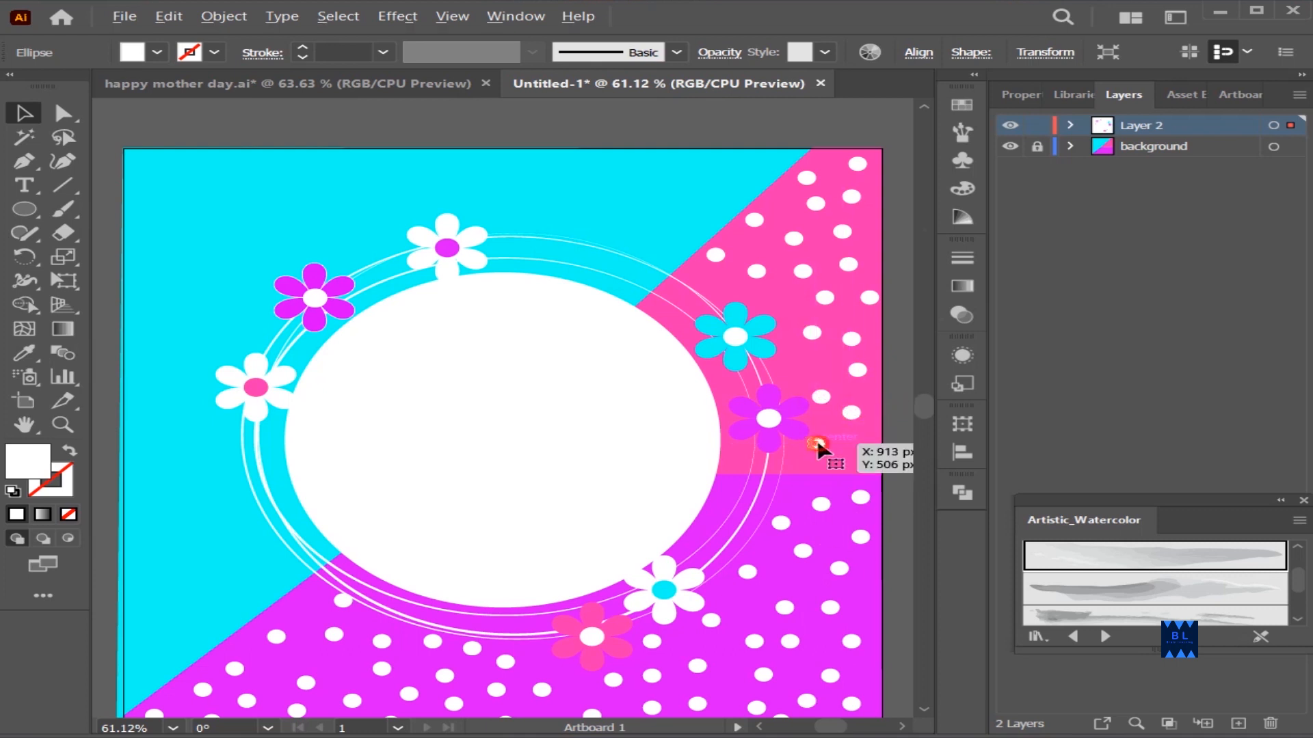
left_click(862, 469)
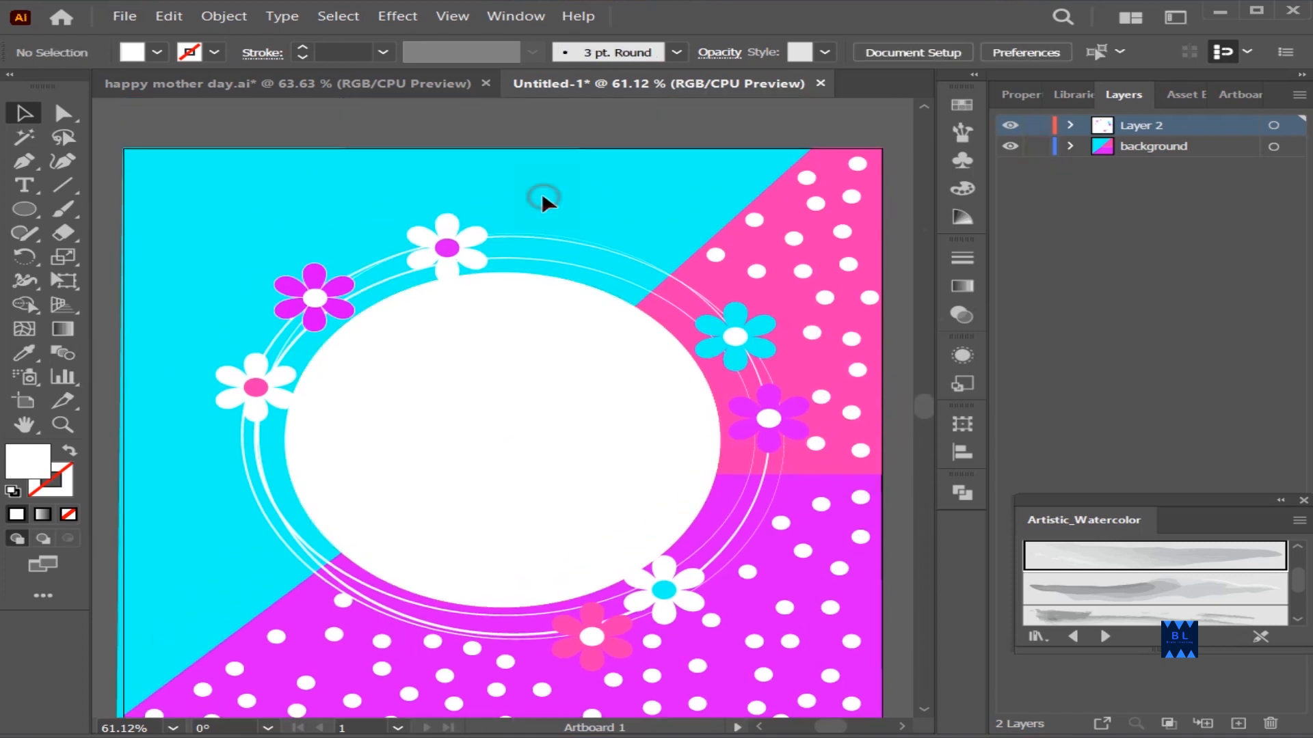
Expand the background layer, hide Layer 2 and select the cyan shape's path
left_click(1070, 146)
left_click(352, 161)
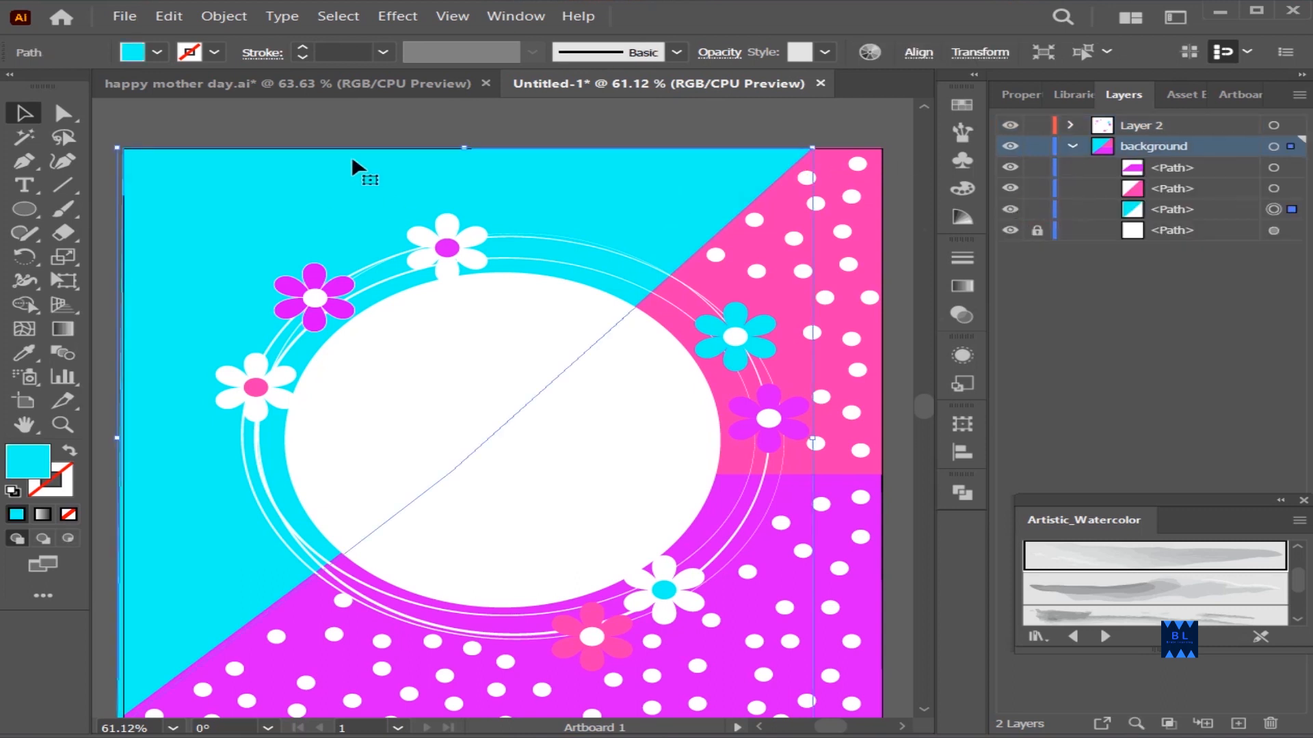
left_click(459, 102)
left_click(588, 184)
left_click(1015, 129)
left_click(1132, 216)
Draw a slightly slanted, near-vertical Pen tool line down the left side of the cyan area
left_click(26, 164)
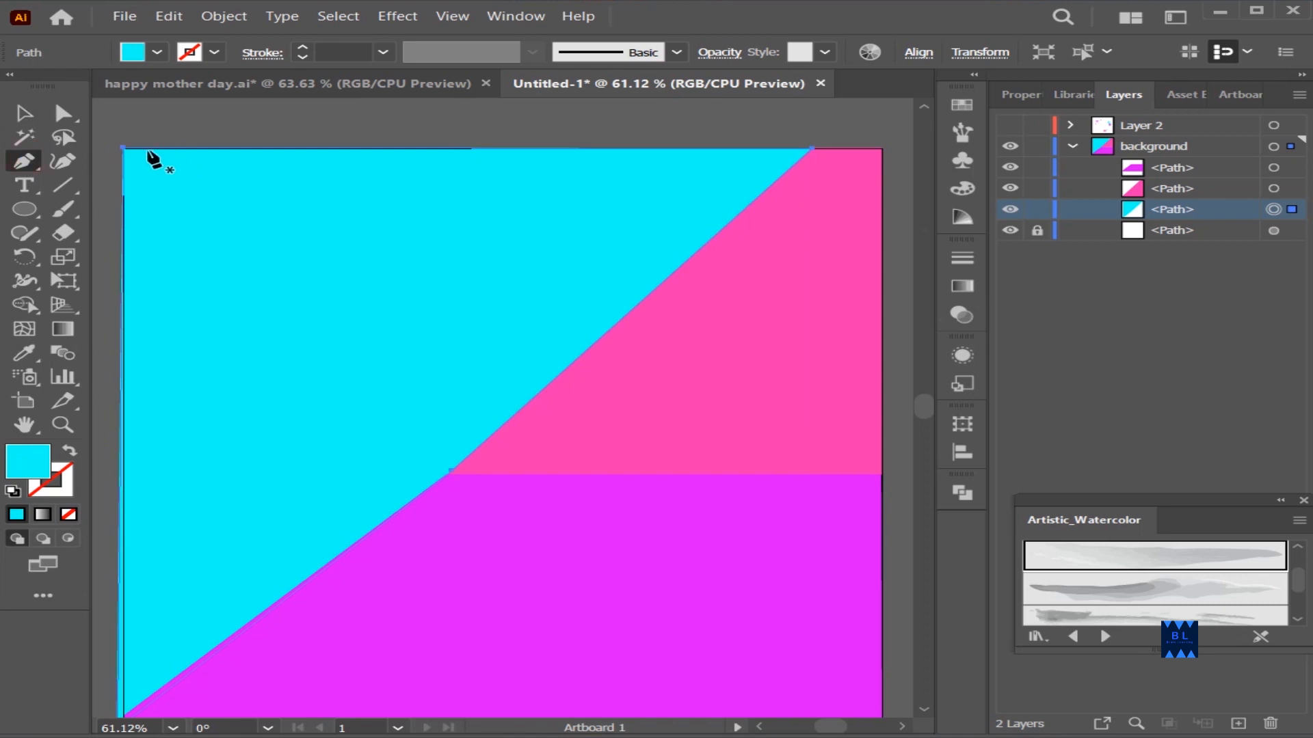
left_click_drag(134, 698, 134, 700)
key("ctrl+z")
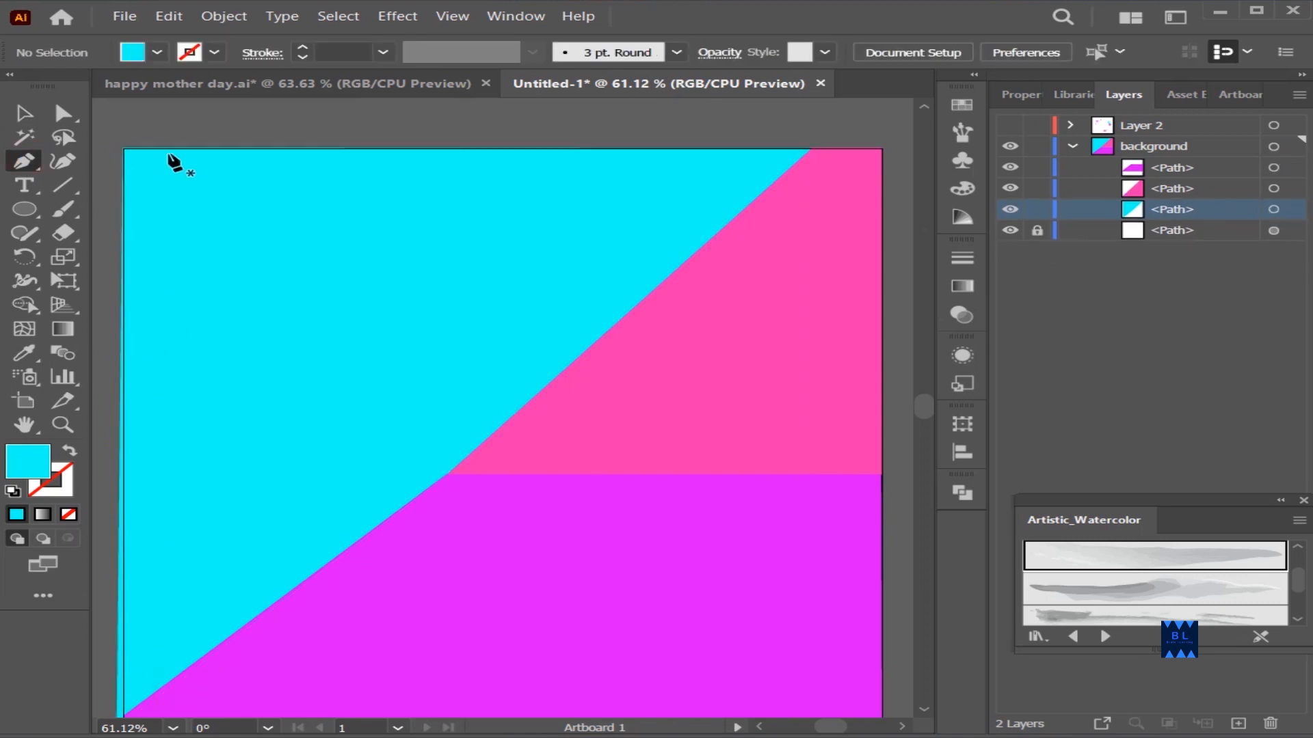
left_click_drag(167, 123, 145, 709)
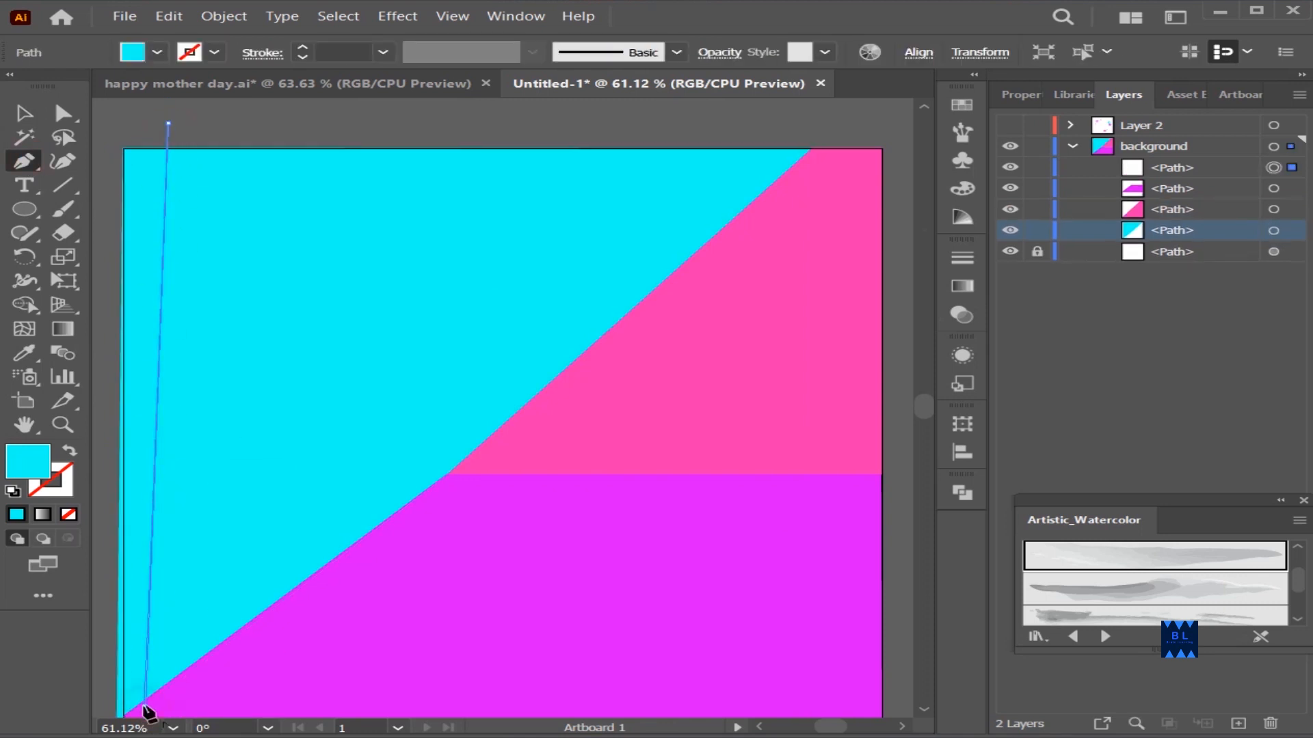
left_click(144, 707)
Give the line a white (ffffff) stroke with no fill and set its stroke weight to 11 pt
double_click(37, 467)
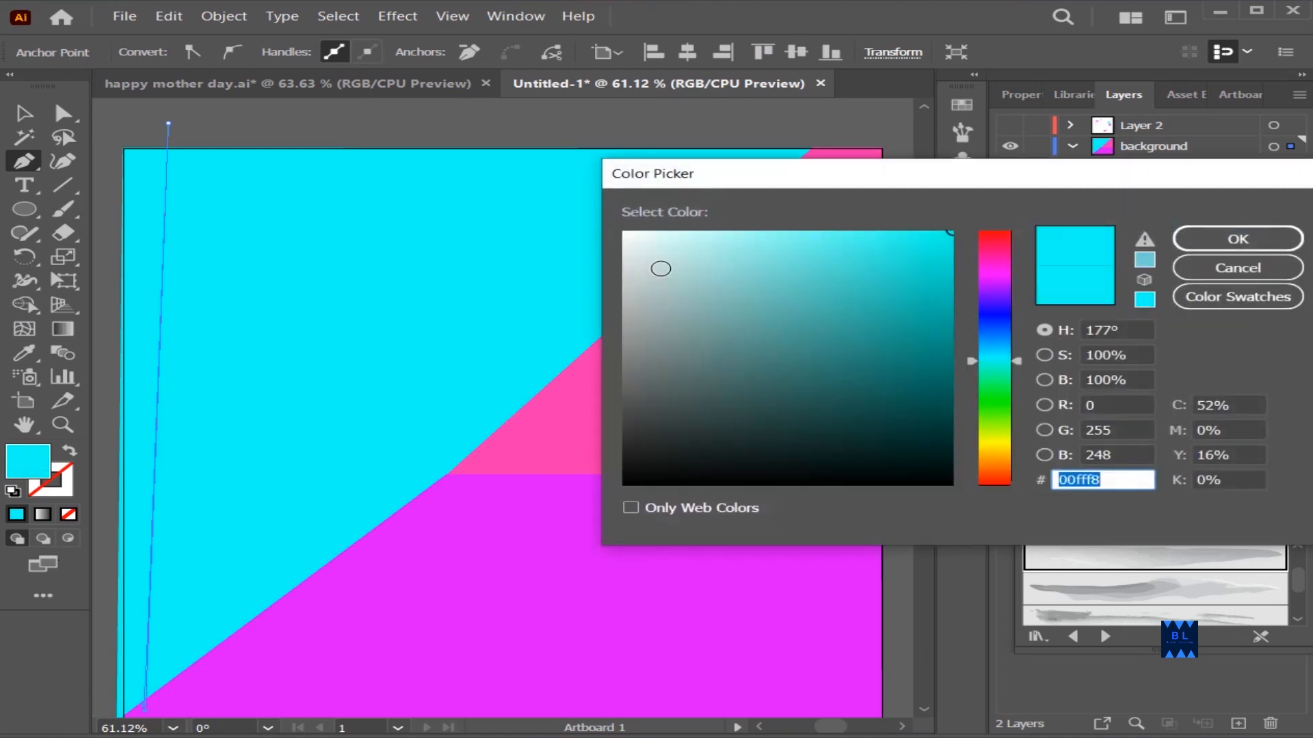
type("ffffff")
key("Return")
key("v")
left_click(355, 128)
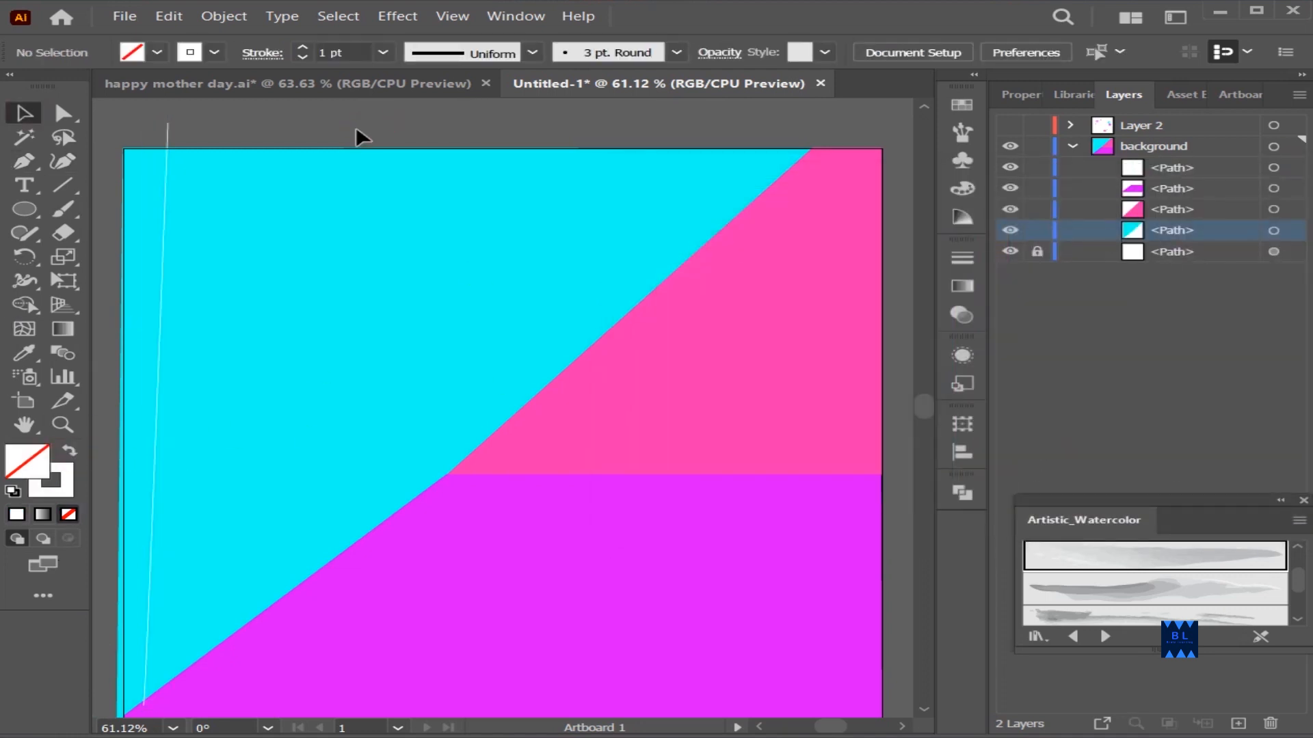
left_click(167, 143)
left_click(302, 48)
left_click(225, 124)
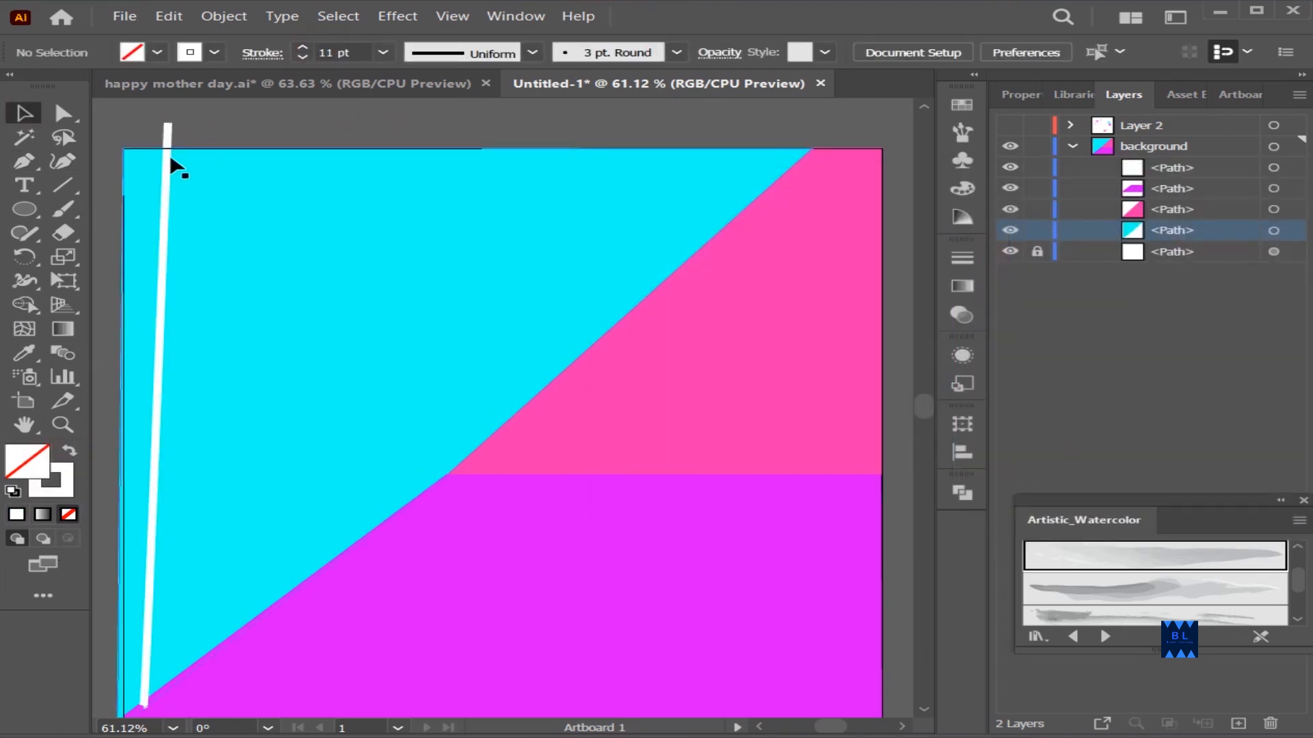
Move the thick white line to the artboard's left edge and delete it
left_click(167, 134)
left_click_drag(145, 124, 138, 116)
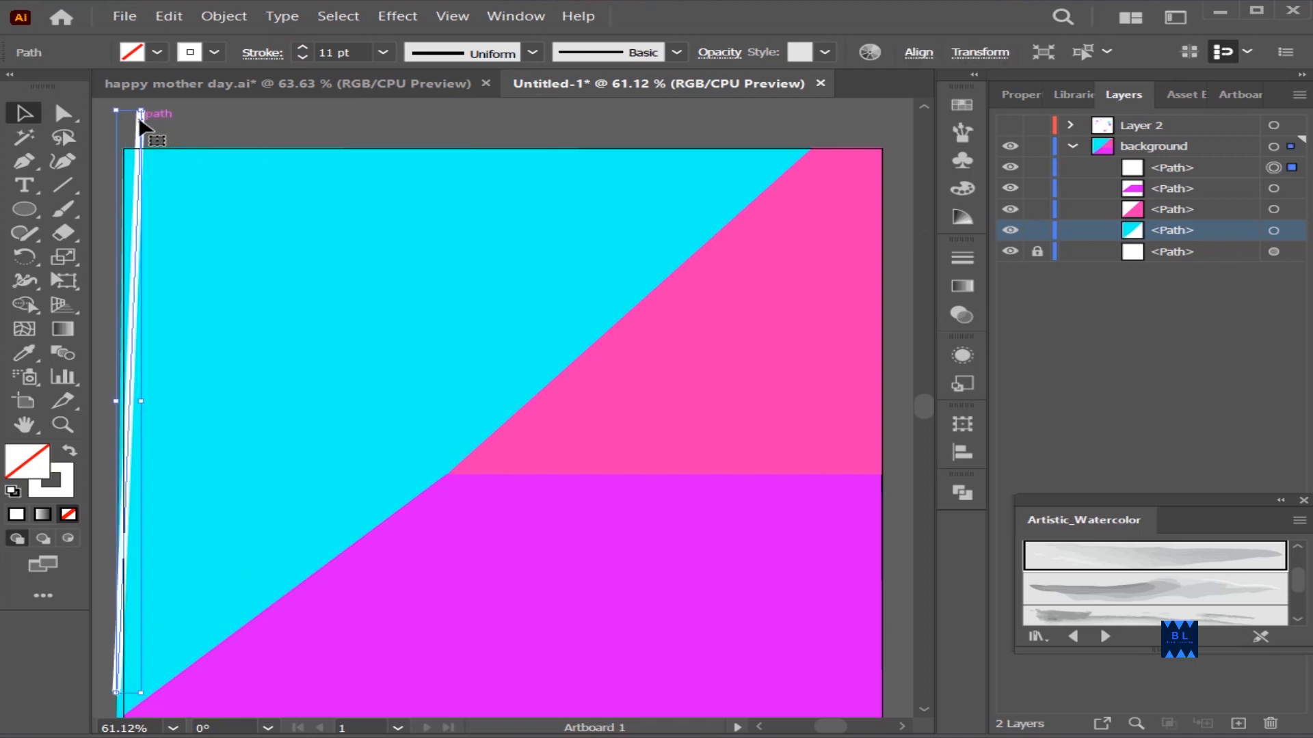
key("Delete")
Draw a near-vertical 11 pt white line down the cyan area's left edge with the Line Segment tool
key("backslash")
left_click(138, 140)
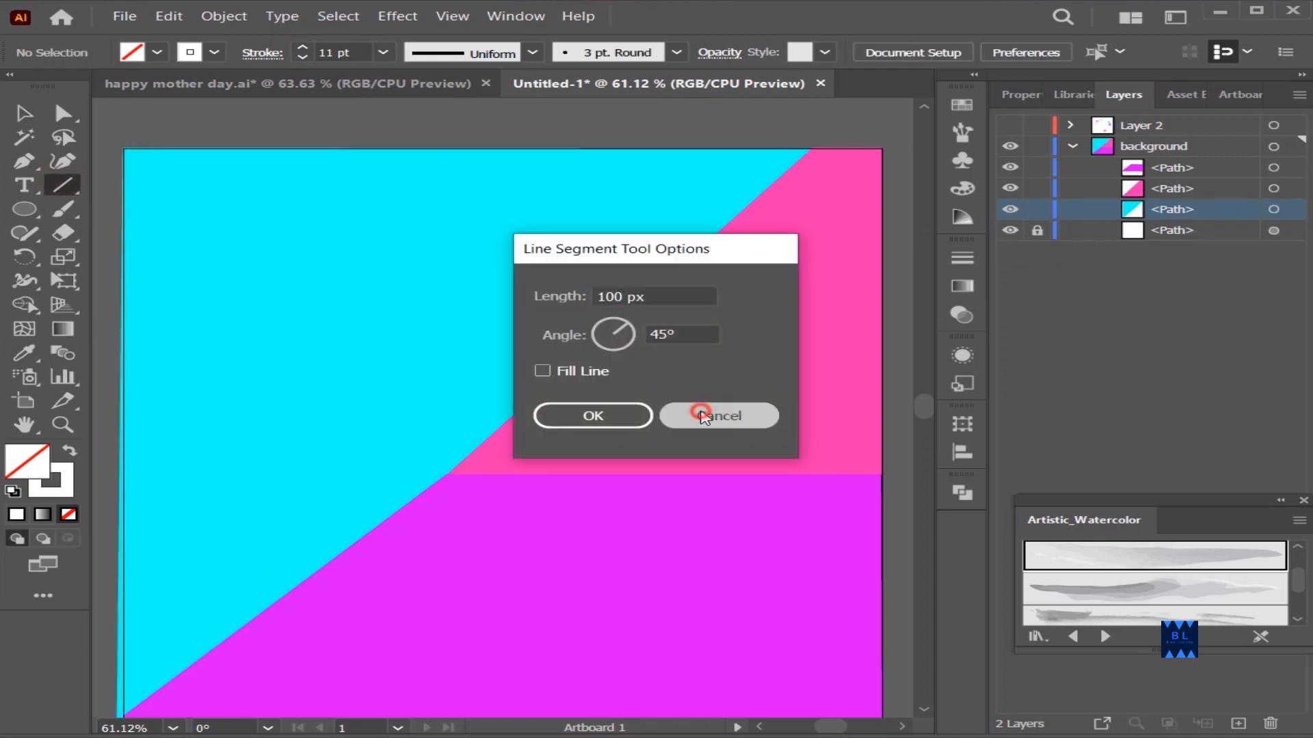
left_click(707, 411)
left_click_drag(137, 144, 133, 540)
scroll(135, 538, "up", 9)
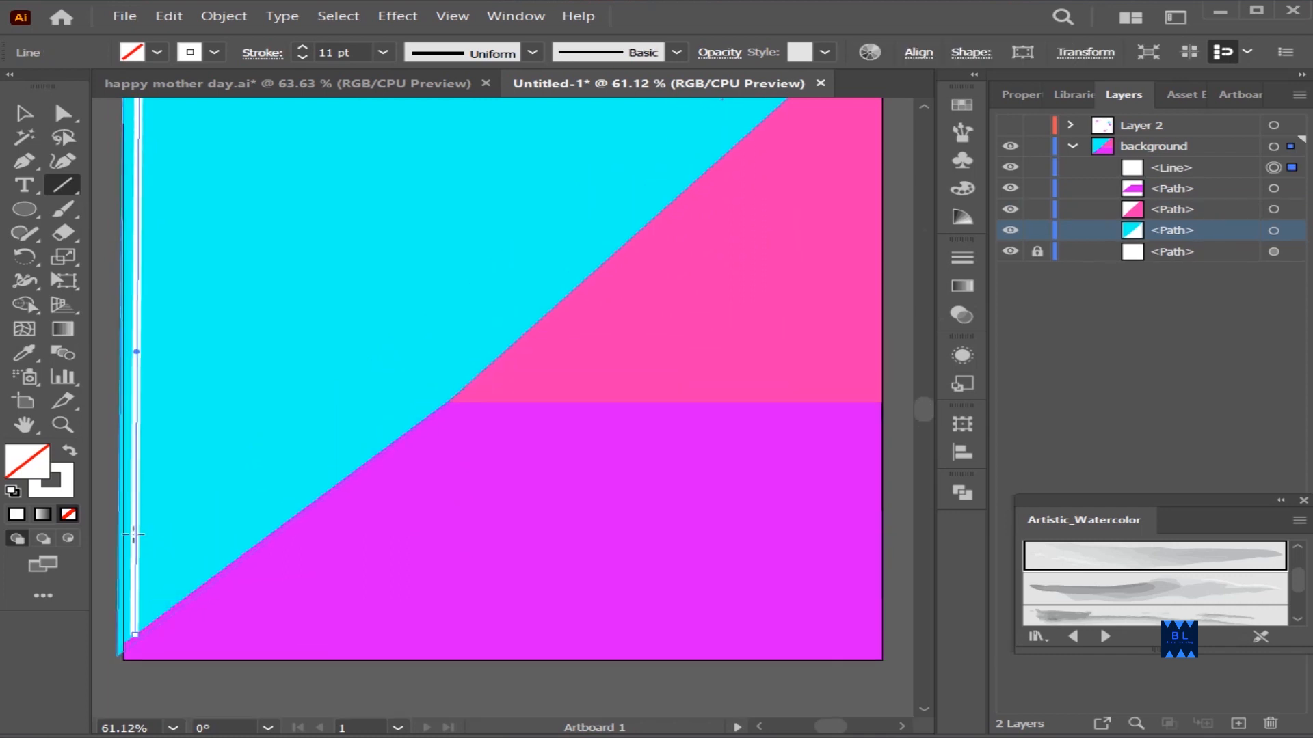
left_click(165, 217)
key("Escape")
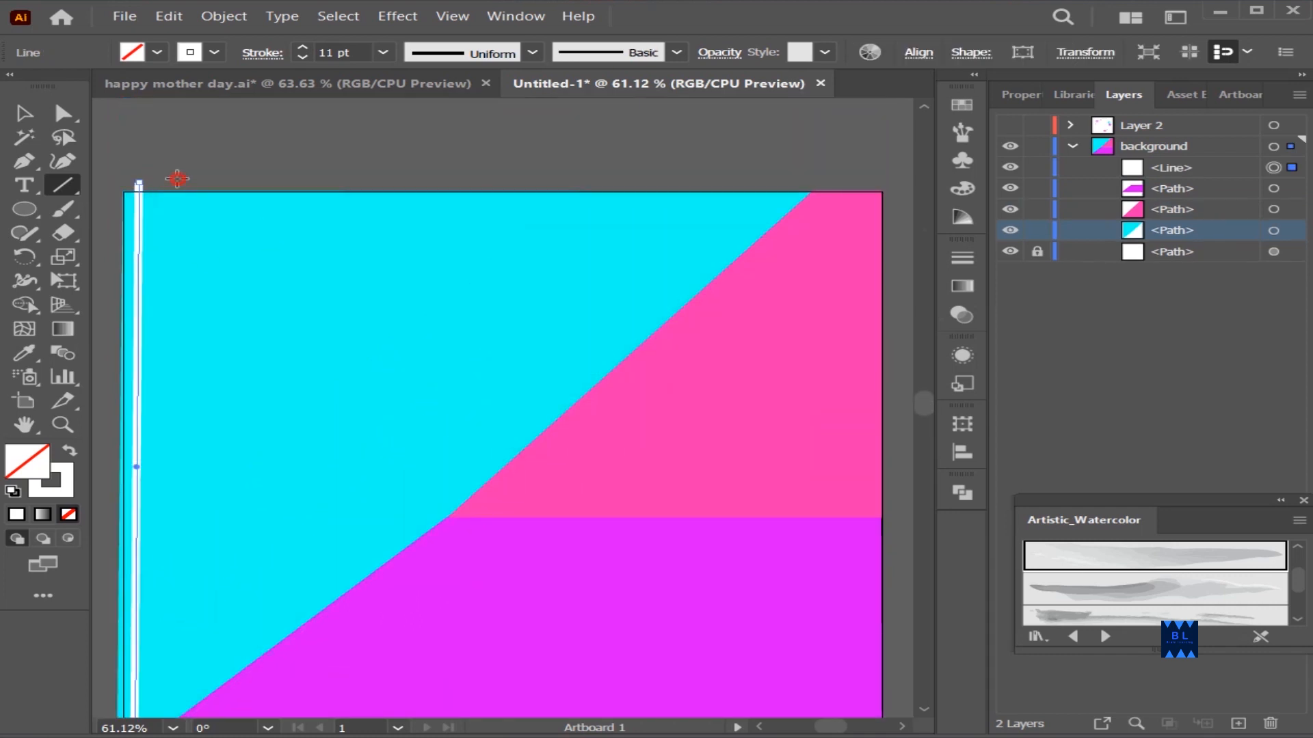
Draw four more near-vertical white stripes to the right, ending at the cyan area's diagonal edge, and shift the last one closer to its neighbor
left_click_drag(177, 178, 171, 691)
scroll(219, 236, "up", 3)
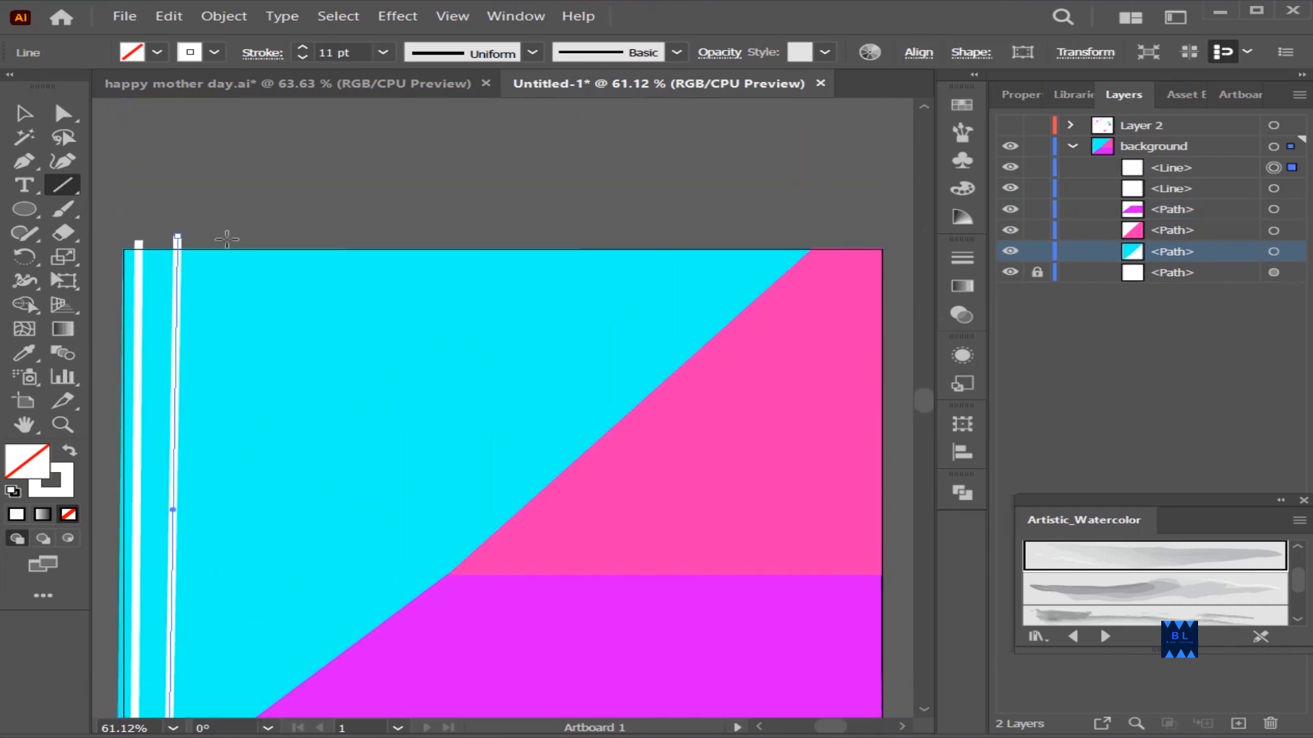
left_click_drag(218, 234, 203, 705)
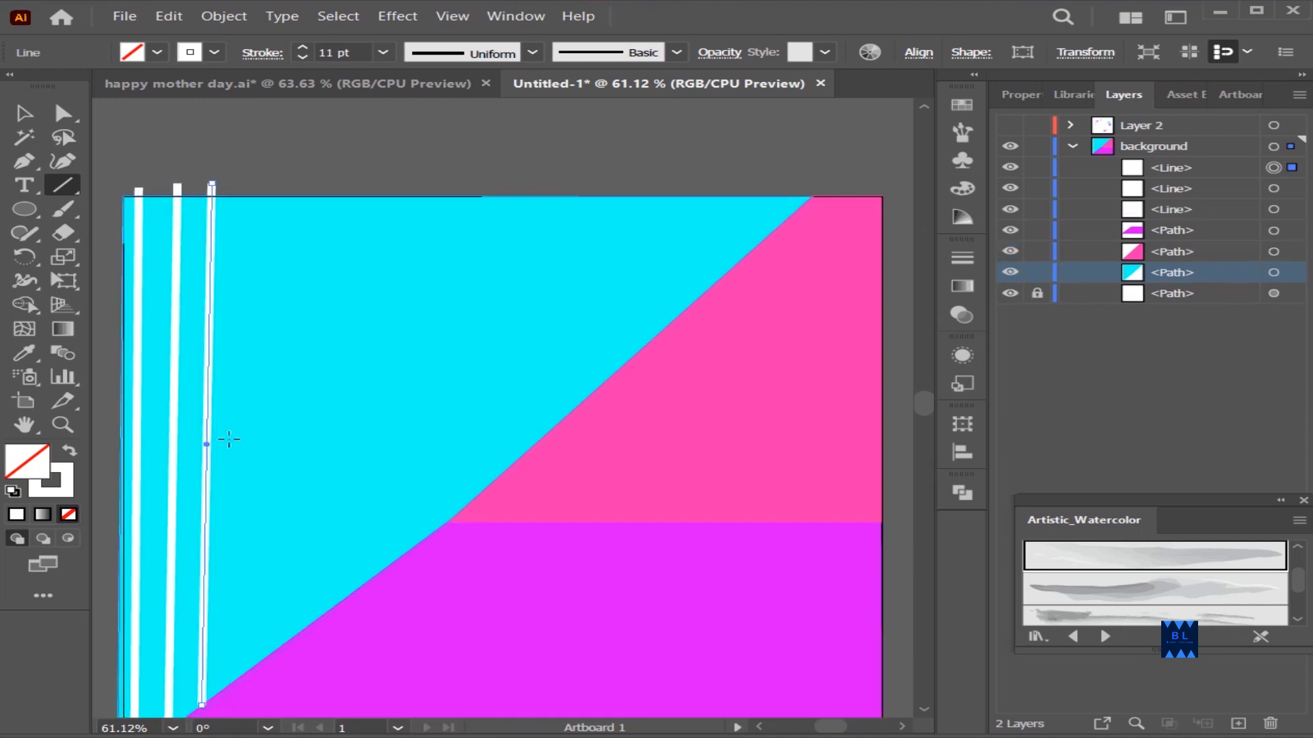
left_click_drag(253, 181, 241, 677)
mouse_move(304, 185)
left_mouse_down()
mouse_move(297, 635)
mouse_move(294, 619)
left_mouse_up()
left_click_drag(299, 403, 279, 434)
left_click_drag(284, 217, 280, 184)
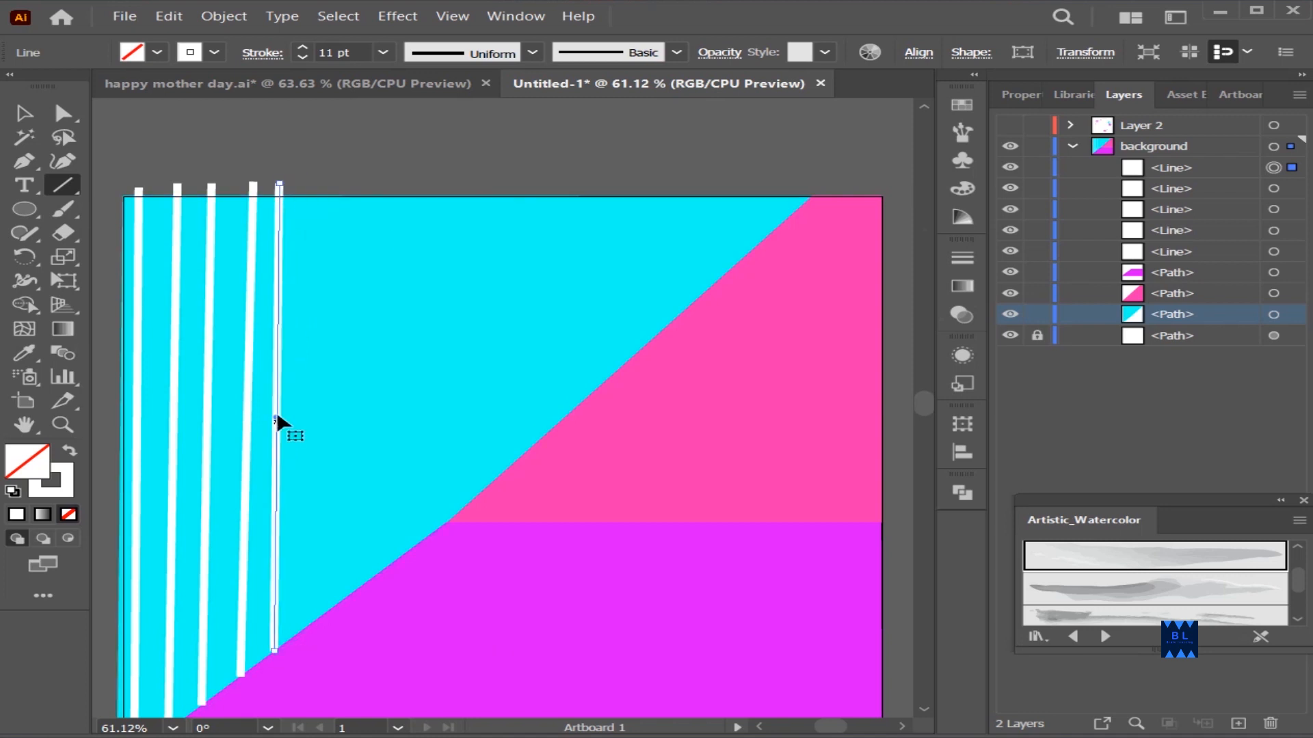
Copy the white stripe repeatedly rightward across the cyan area, keeping each copy's lower end on the diagonal edge
left_click_drag(277, 417, 306, 405)
left_click_drag(307, 394, 376, 355)
left_click_drag(376, 349, 414, 339)
left_click_drag(414, 340, 441, 305)
left_click_drag(445, 291, 504, 253)
left_click_drag(505, 252, 537, 234)
left_click_drag(536, 235, 566, 186)
left_click_drag(566, 193, 592, 170)
left_click_drag(593, 172, 618, 157)
mouse_move(620, 141)
left_mouse_down()
mouse_move(638, 170)
mouse_move(627, 191)
left_mouse_up()
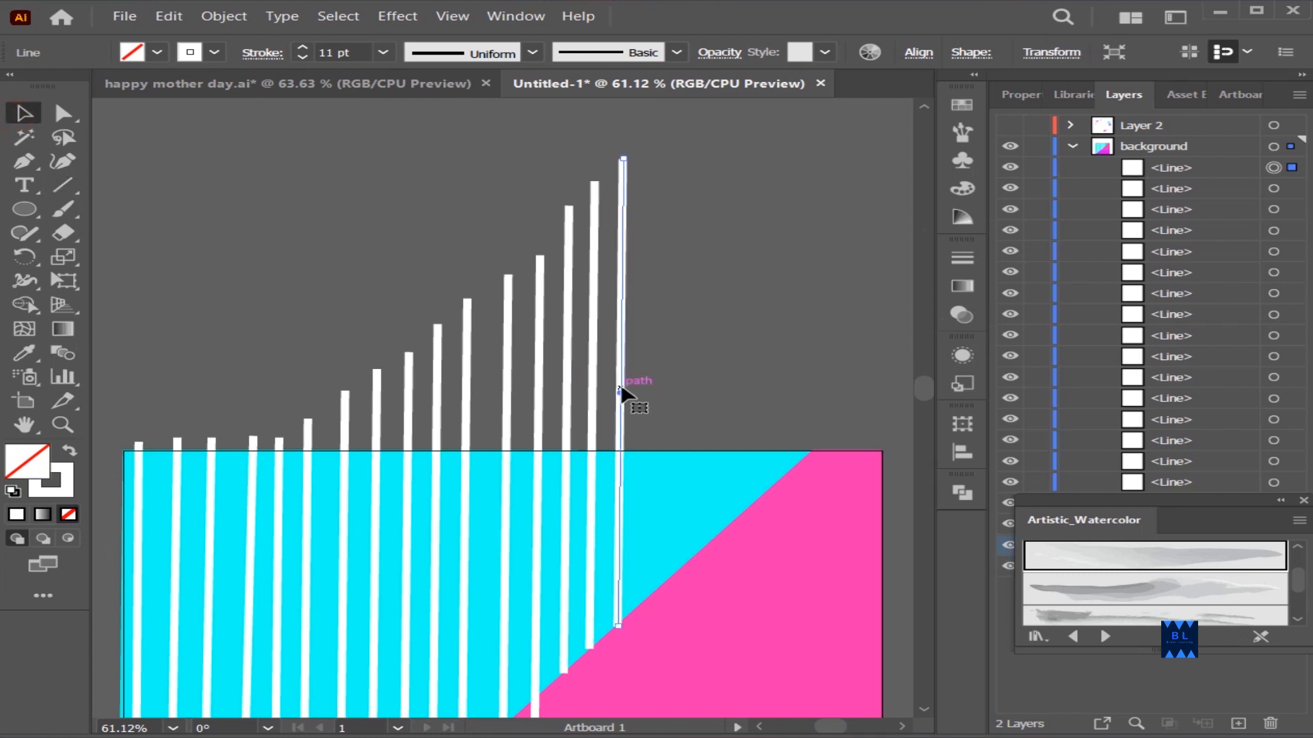
Add more closely spaced copies of the white stripe until they reach the cyan area's upper-right corner
left_click_drag(621, 393, 647, 350)
left_click_drag(646, 350, 670, 337)
left_click_drag(670, 338, 699, 313)
left_click_drag(666, 409, 740, 343)
left_click_drag(740, 344, 783, 316)
scroll(711, 424, "down", 3)
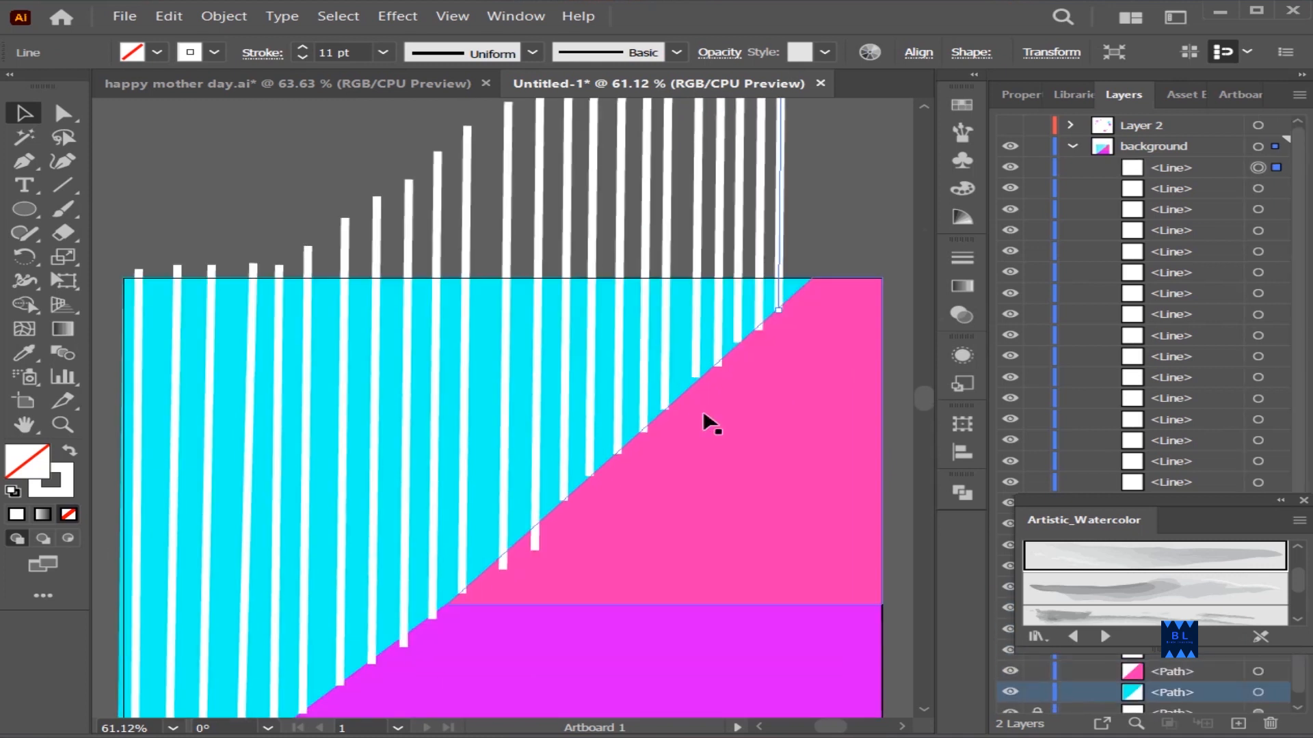
scroll(666, 523, "down", 1)
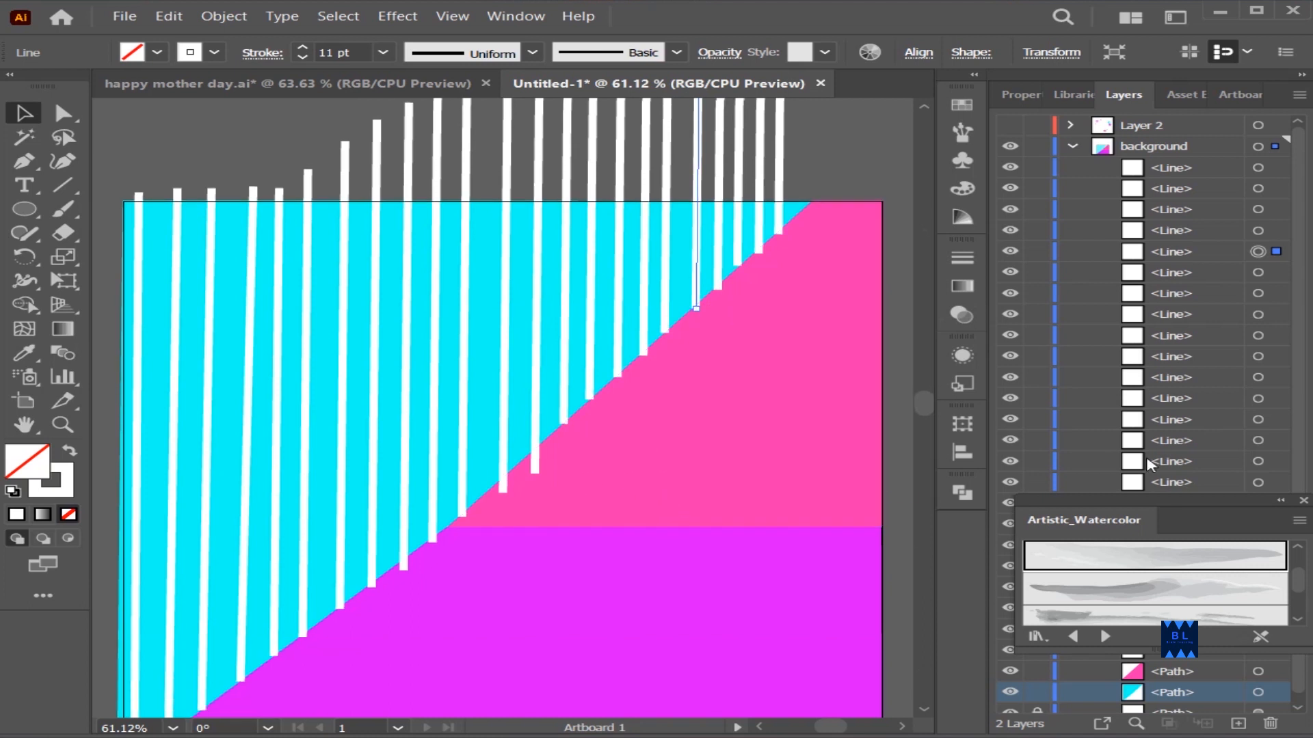
Collapse the background layer, make Layer 2 visible and clear the selection
left_click(1070, 145)
left_click(1010, 125)
scroll(852, 458, "down", 1)
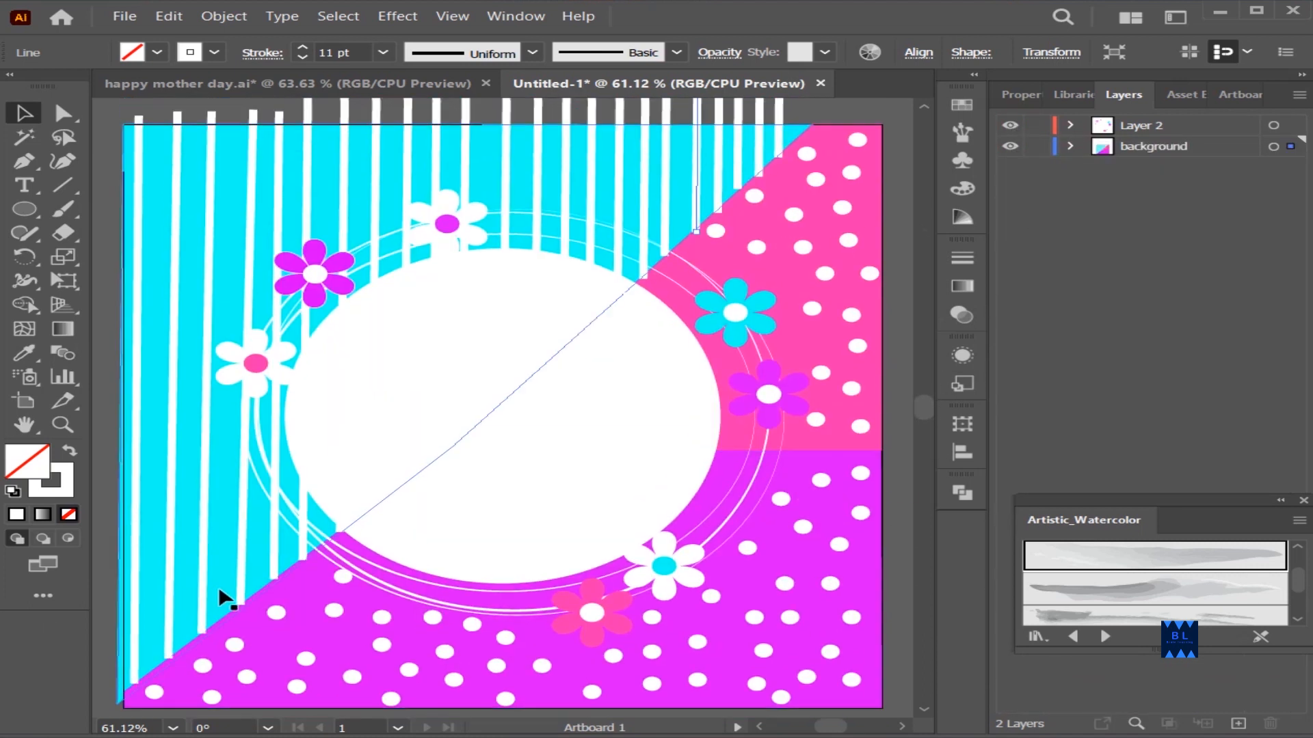
left_click(246, 589)
left_click(901, 273)
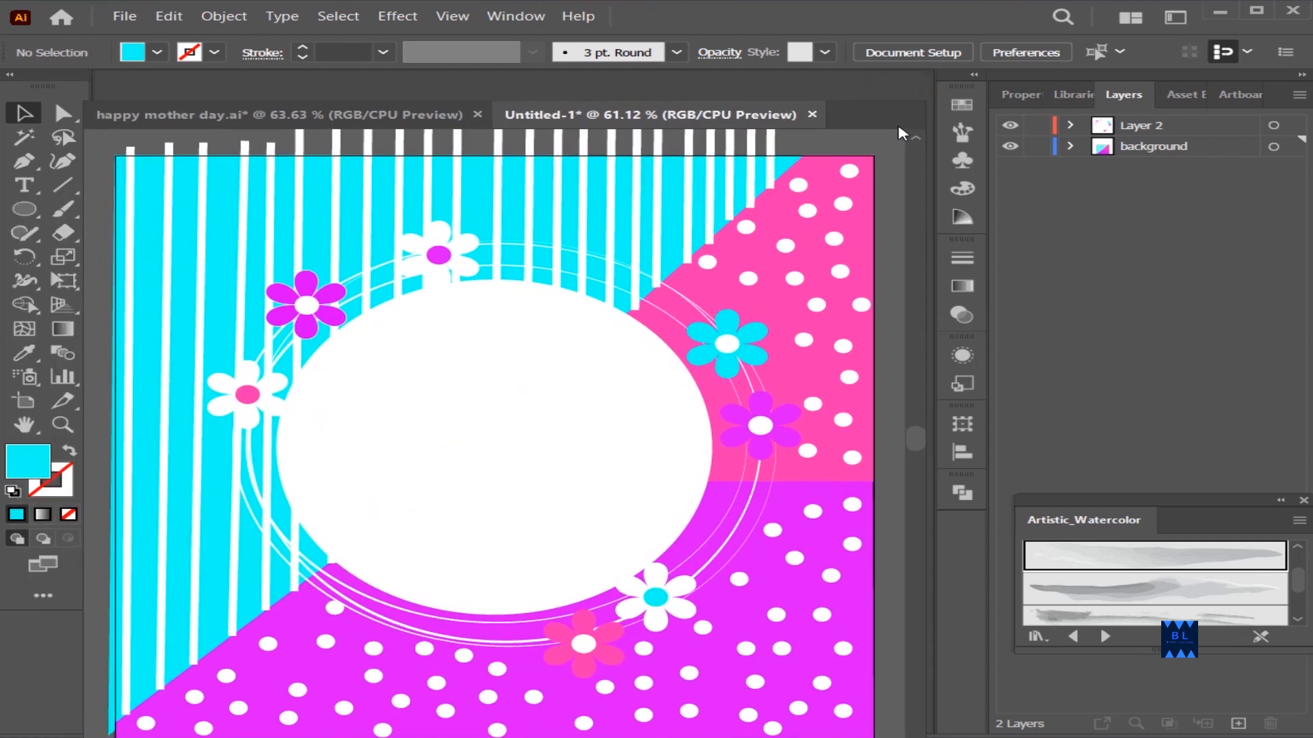
Try to trim the stripe ends above the artboard by selecting all artwork and using the Shape Builder tool
key("ctrl+a")
scroll(437, 355, "up", 3)
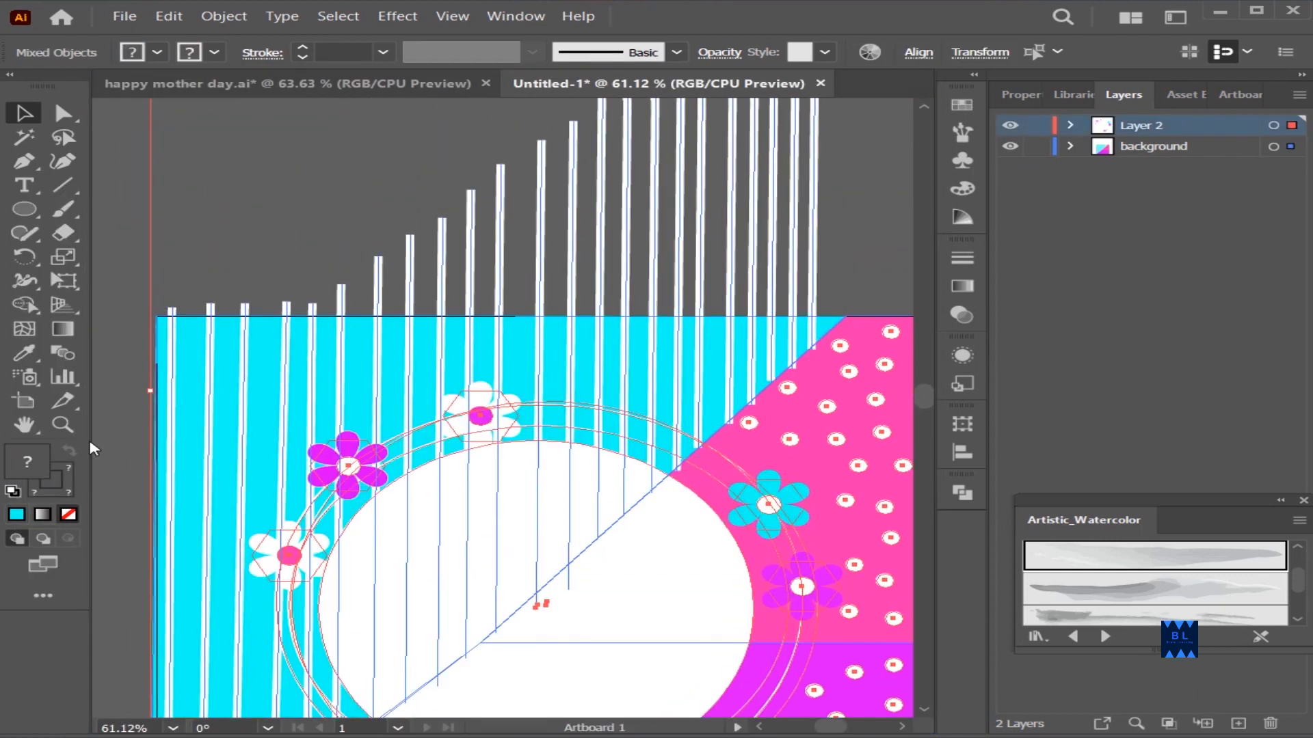
key("shift+m")
mouse_move(705, 292)
left_mouse_down()
mouse_move(639, 279)
mouse_move(347, 292)
left_mouse_up()
left_click(24, 116)
left_click(173, 254)
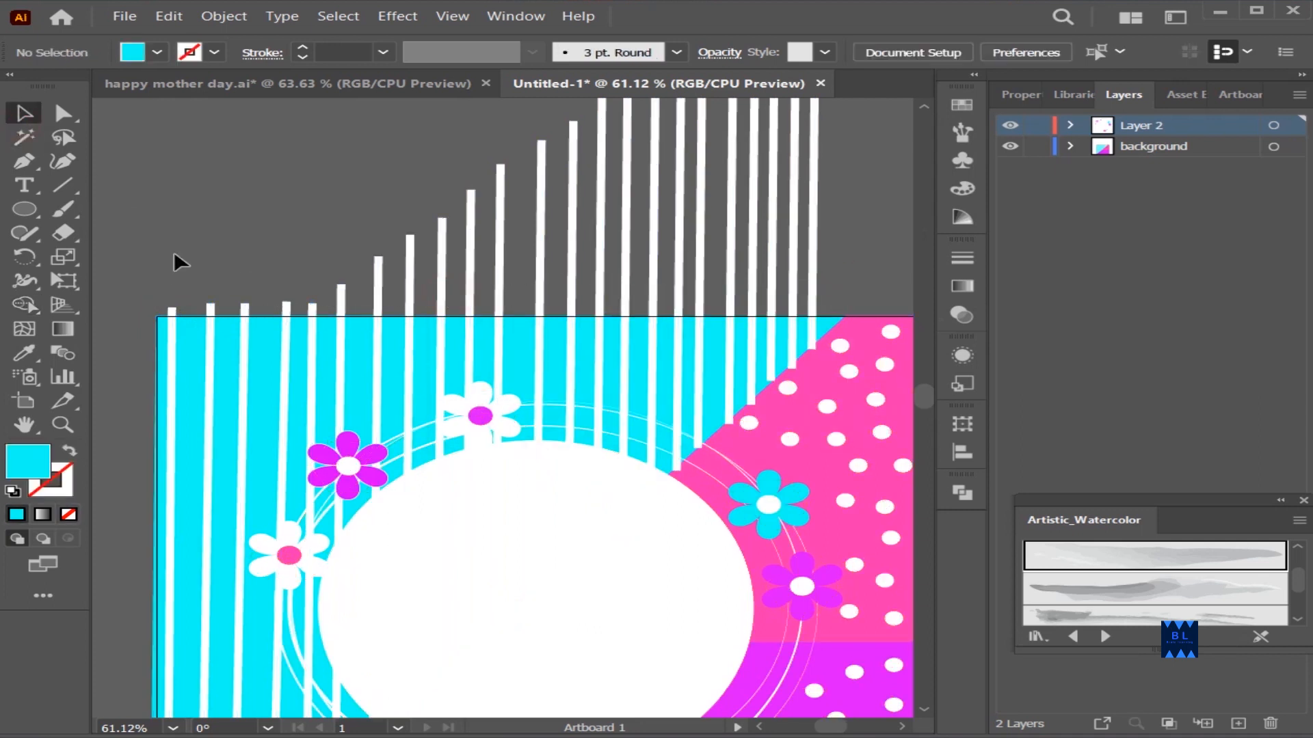
left_click(377, 295)
left_click(891, 284)
scroll(906, 332, "down", 6)
scroll(907, 338, "up", 1)
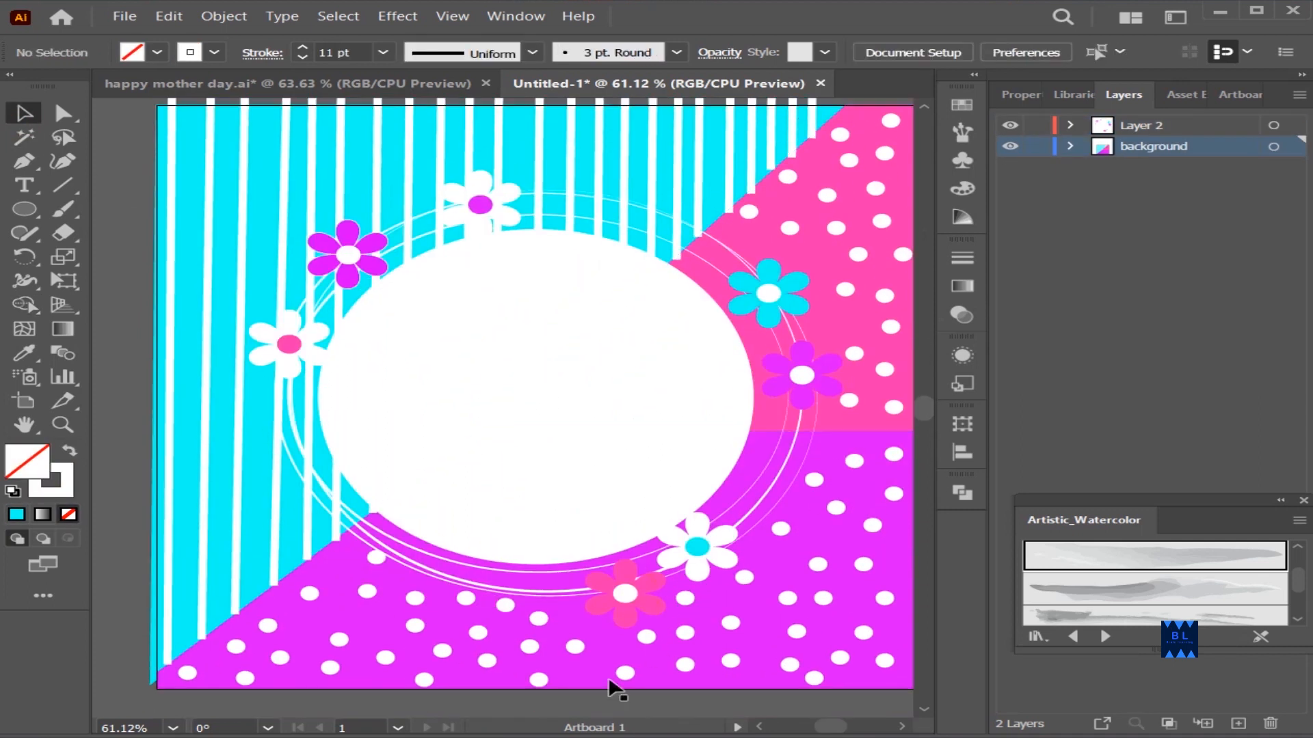
Expand the background layer and move the purple path above all the lines so it covers the overlapping stripe ends
left_click(238, 601)
left_click(532, 52)
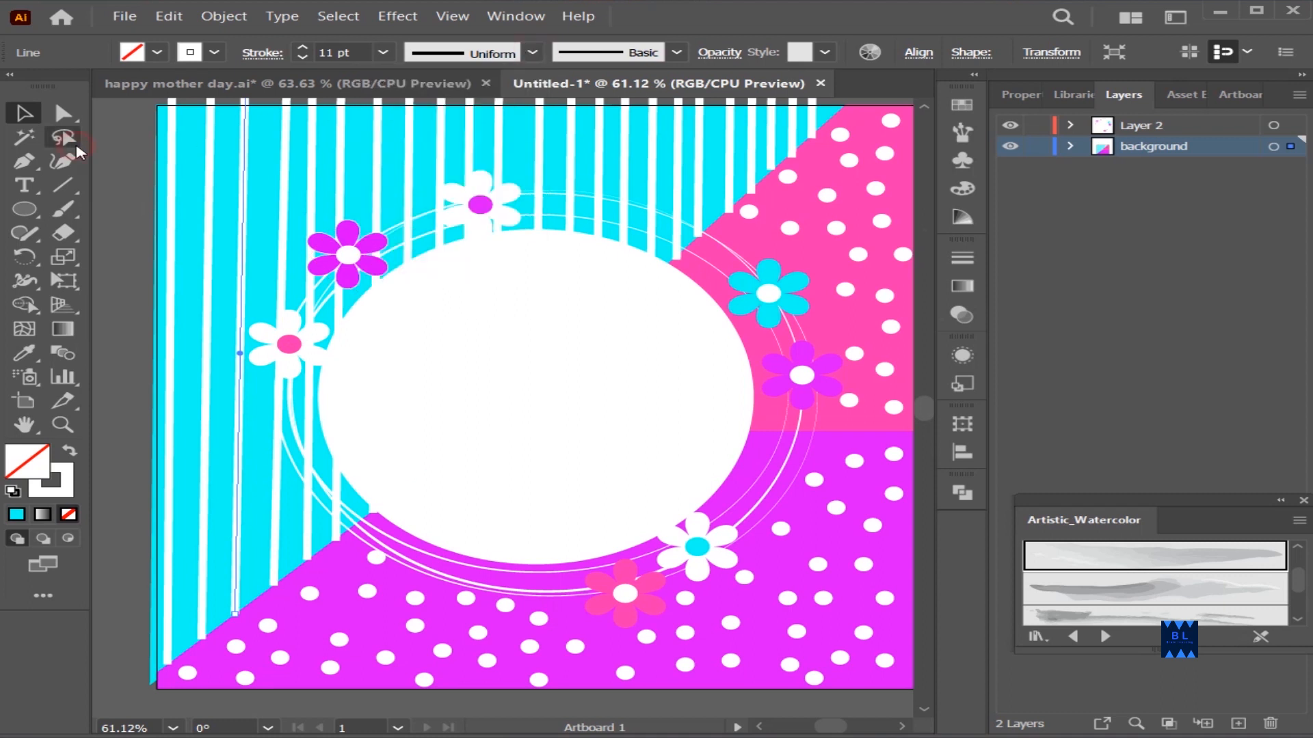
left_click(189, 671)
left_click(203, 635)
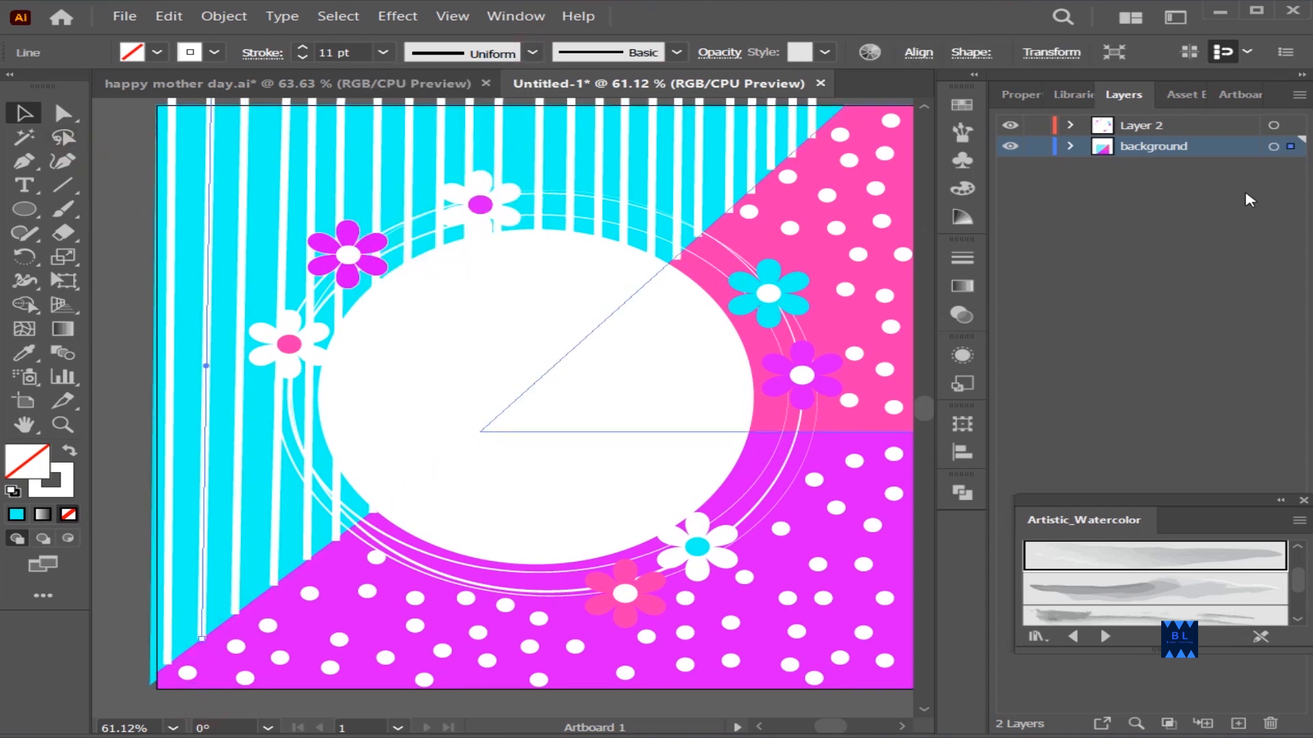
left_click(1070, 147)
scroll(1114, 236, "down", 1)
left_click(1281, 500)
left_click(1174, 641)
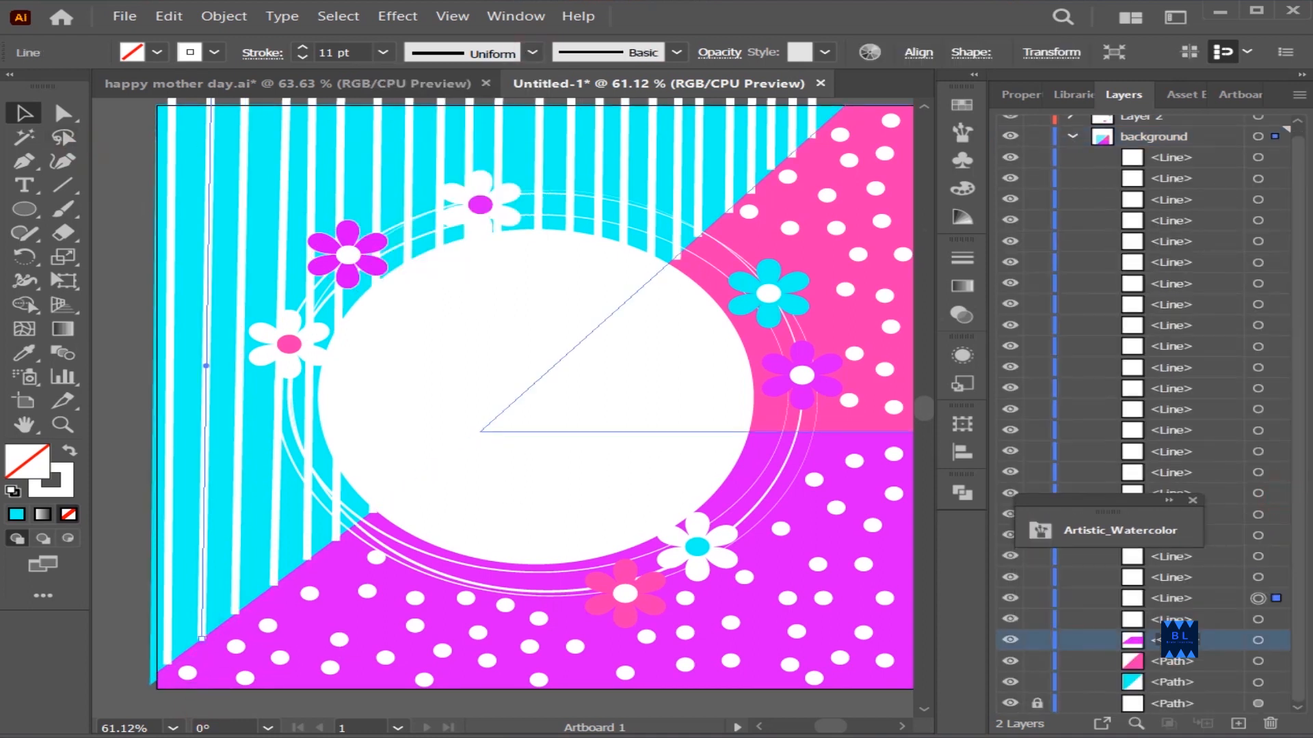
left_click(1101, 646)
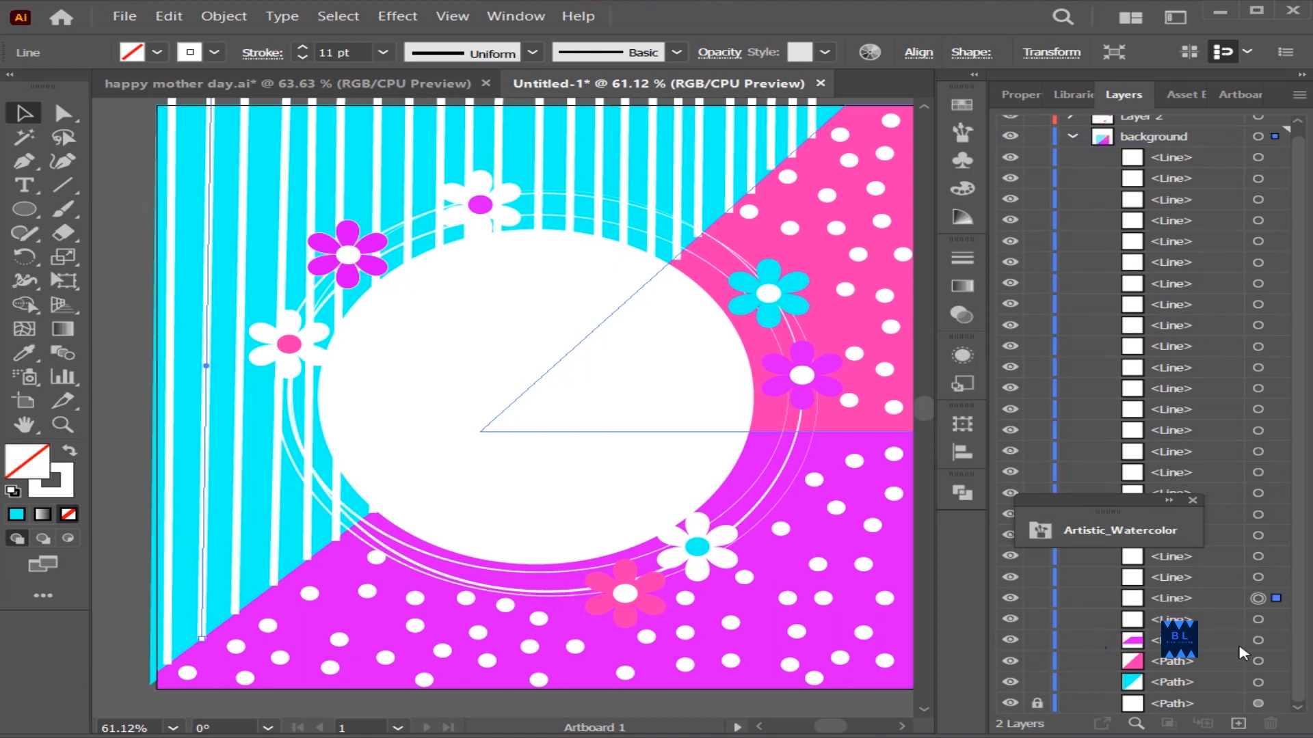
left_click_drag(1239, 646, 1239, 489)
left_click_drag(1204, 145, 1204, 145)
left_click(115, 650)
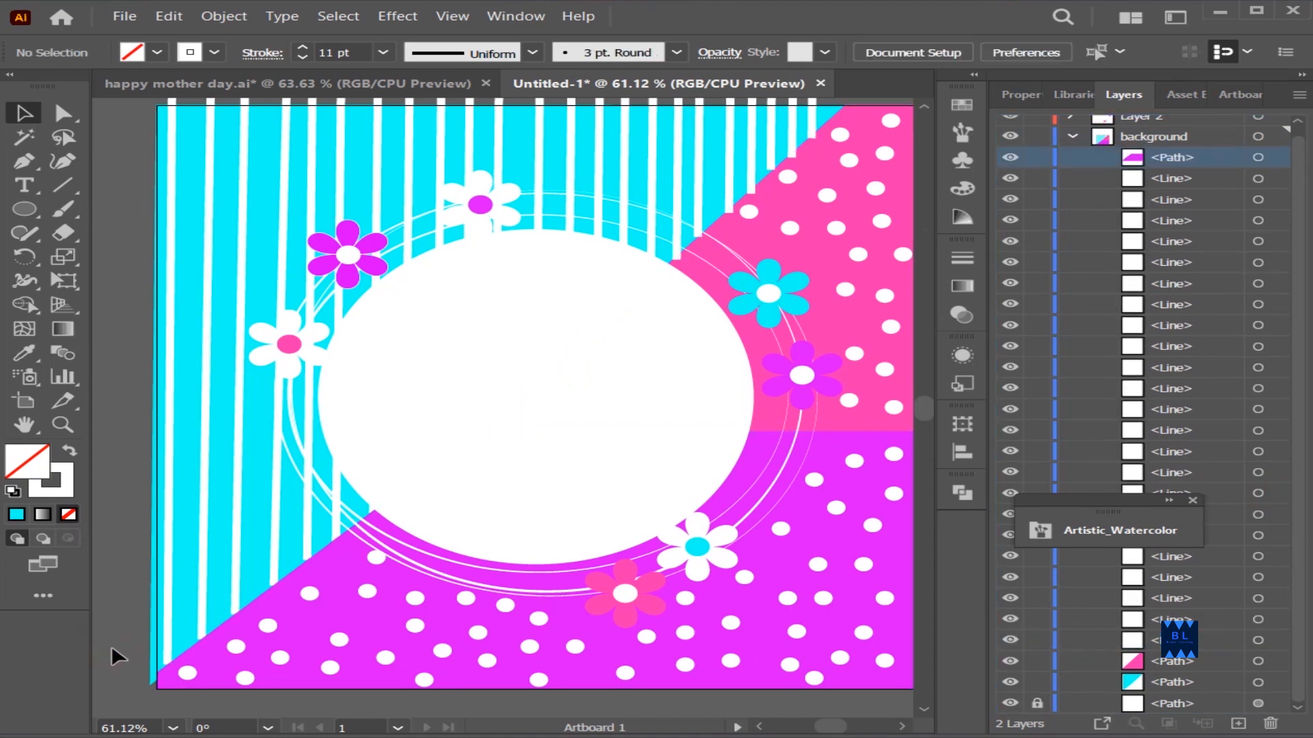
Move the pink path to the top of the background layer, above the lines
scroll(703, 294, "up", 2)
left_click_drag(1166, 661, 1167, 148)
left_click(880, 121)
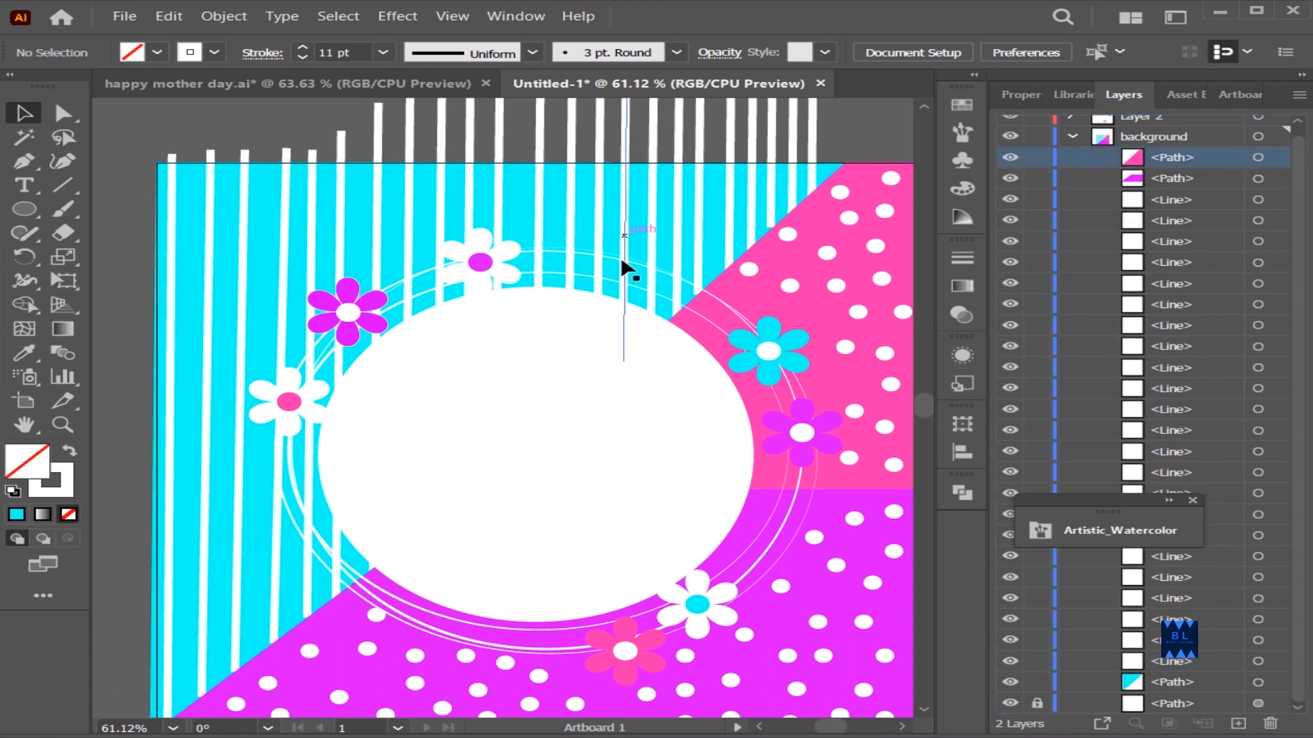
Add the text "Happy" inside the white oval and enlarge it
scroll(628, 268, "down", 2)
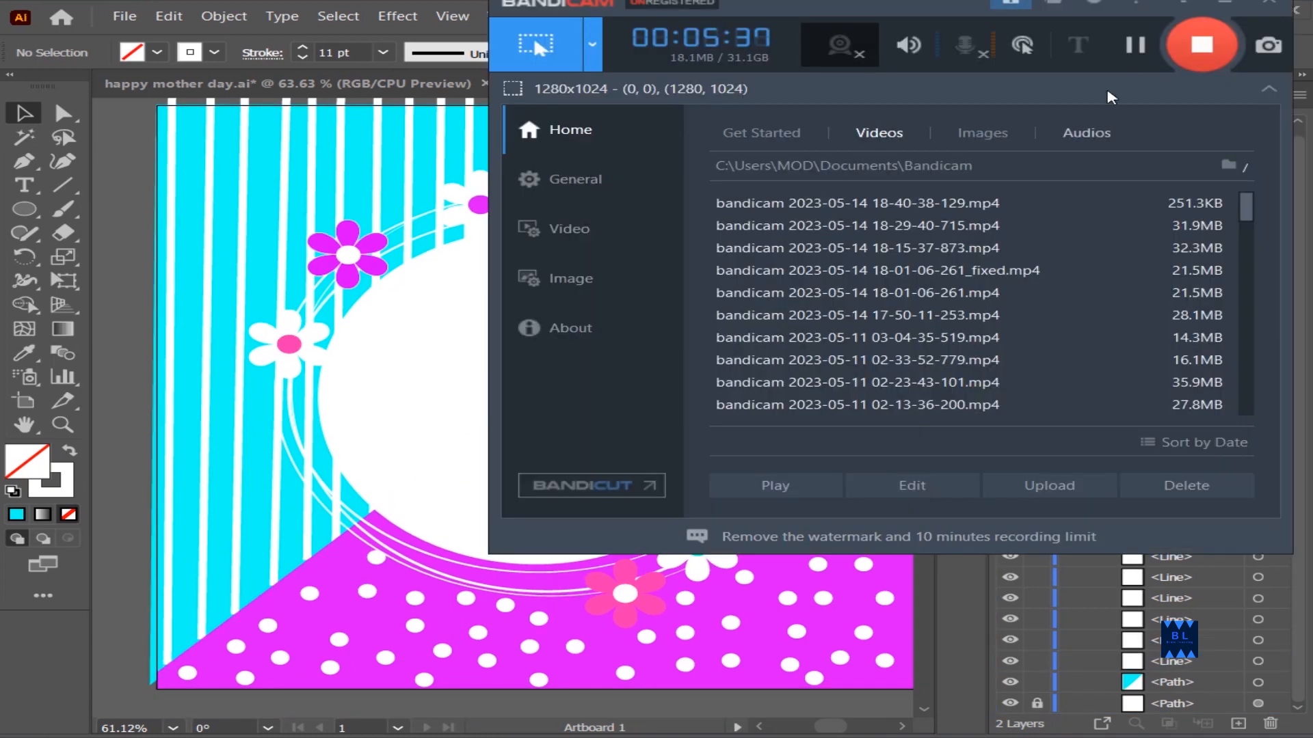
key("t")
left_click(402, 381)
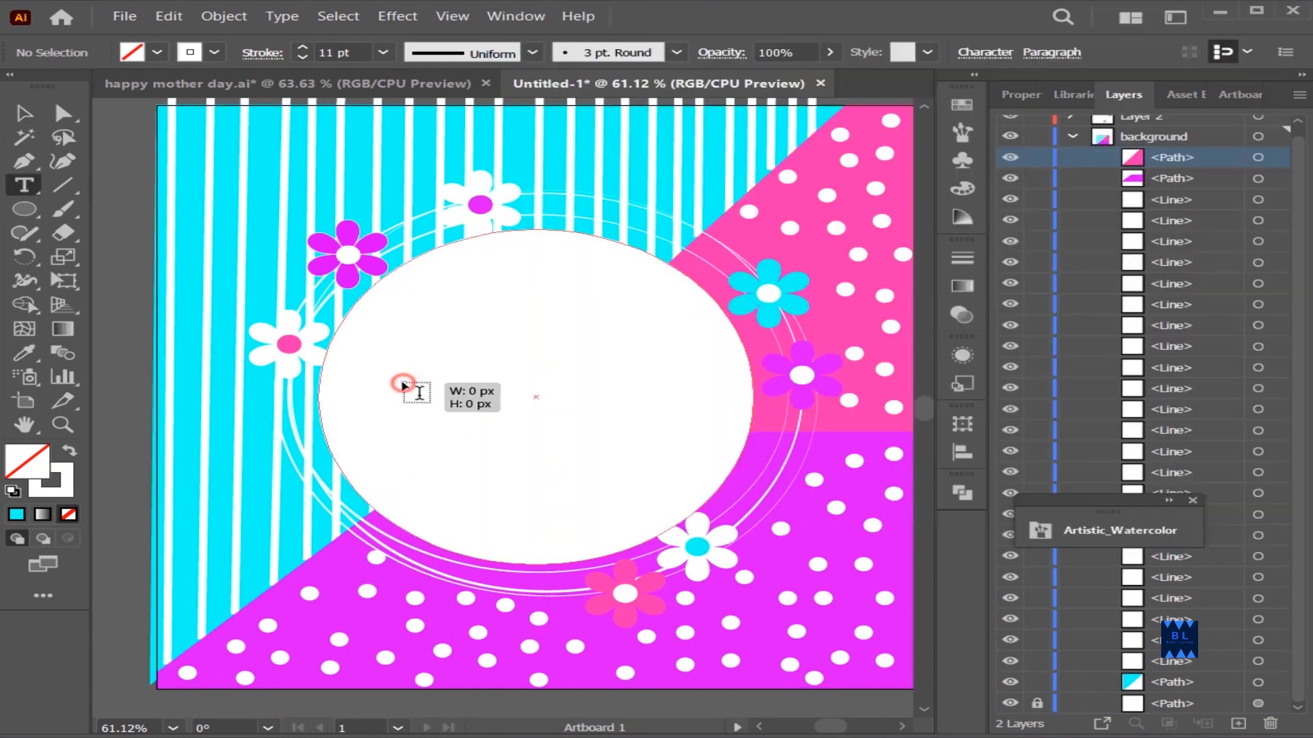
type("Happy")
left_click(24, 113)
left_click_drag(427, 386, 654, 438)
Set the "Happy" text's fill to a bright pink with hue 316°
left_click(36, 467)
double_click(36, 469)
left_click(999, 264)
left_click(938, 248)
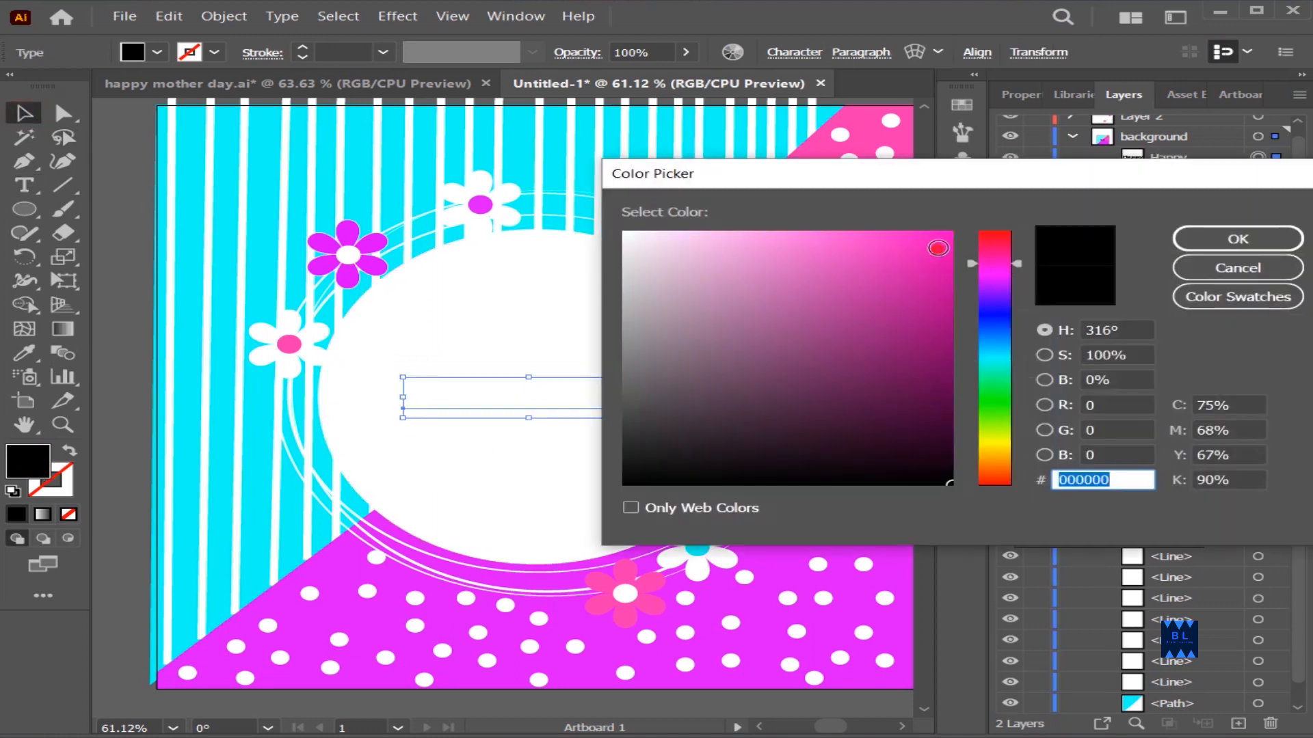
left_click(1217, 236)
Move the "Happy" text from the background layer to the top of Layer 2 and expand Layer 2
left_click_drag(1171, 158, 1163, 126)
left_click(1071, 147)
left_click(1070, 128)
Duplicate the "Happy" text to get three stacked lines within the white oval
left_click_drag(509, 389, 547, 467)
left_click(521, 480)
left_click(543, 325)
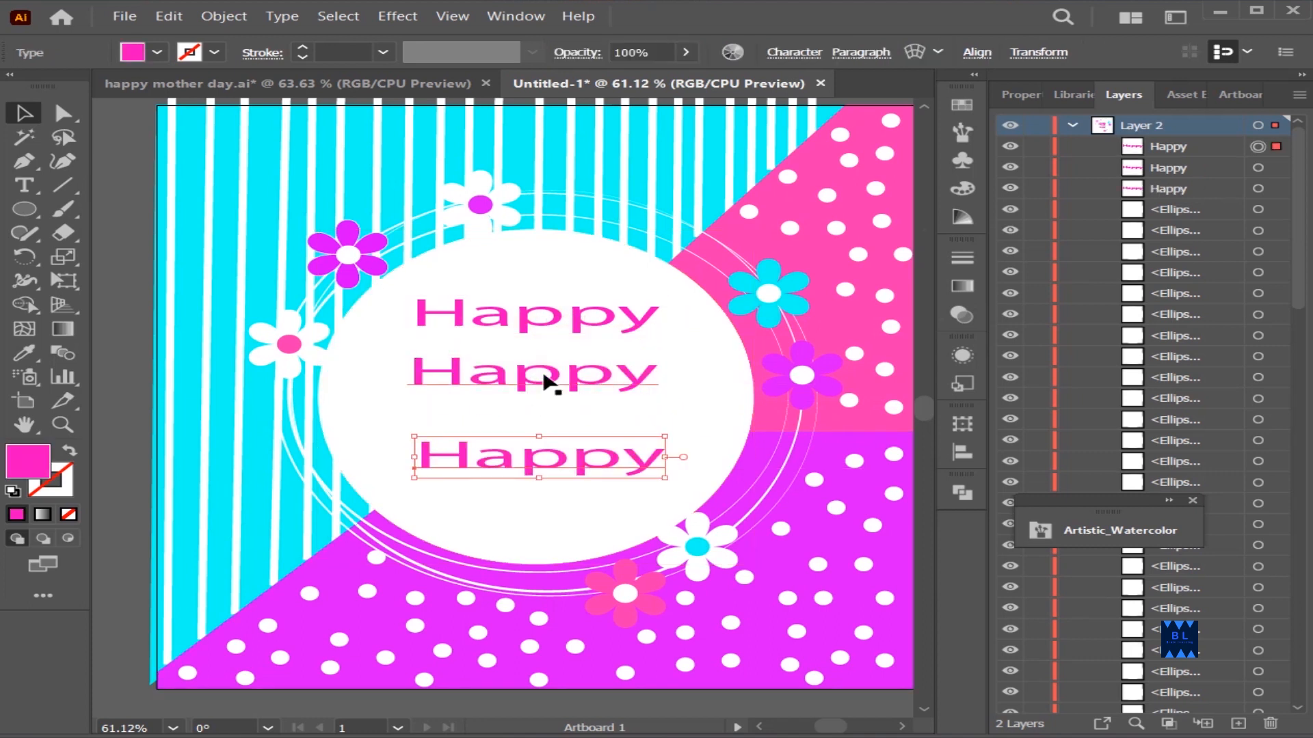
Change the middle text line to "Mother's" and the lowest one to "Day"
double_click(545, 373)
double_click(545, 373)
type("Mother’s")
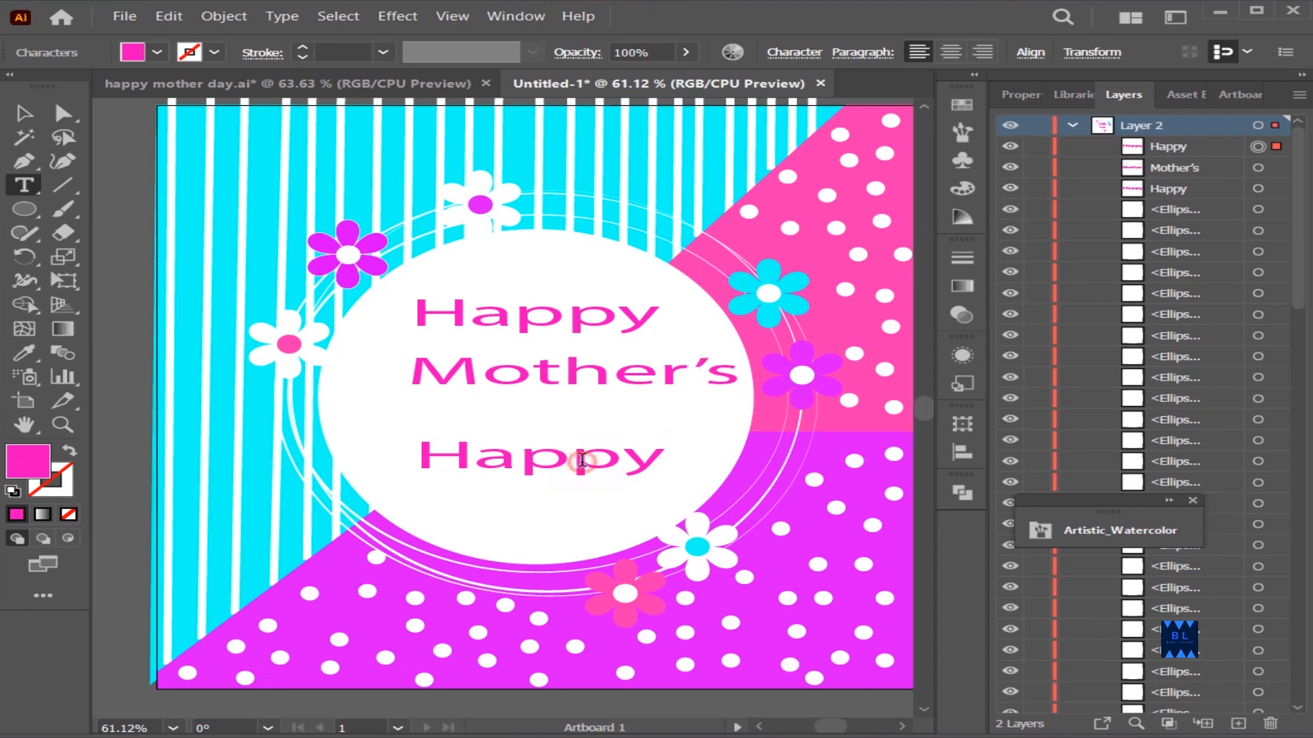
double_click(581, 460)
type("Day")
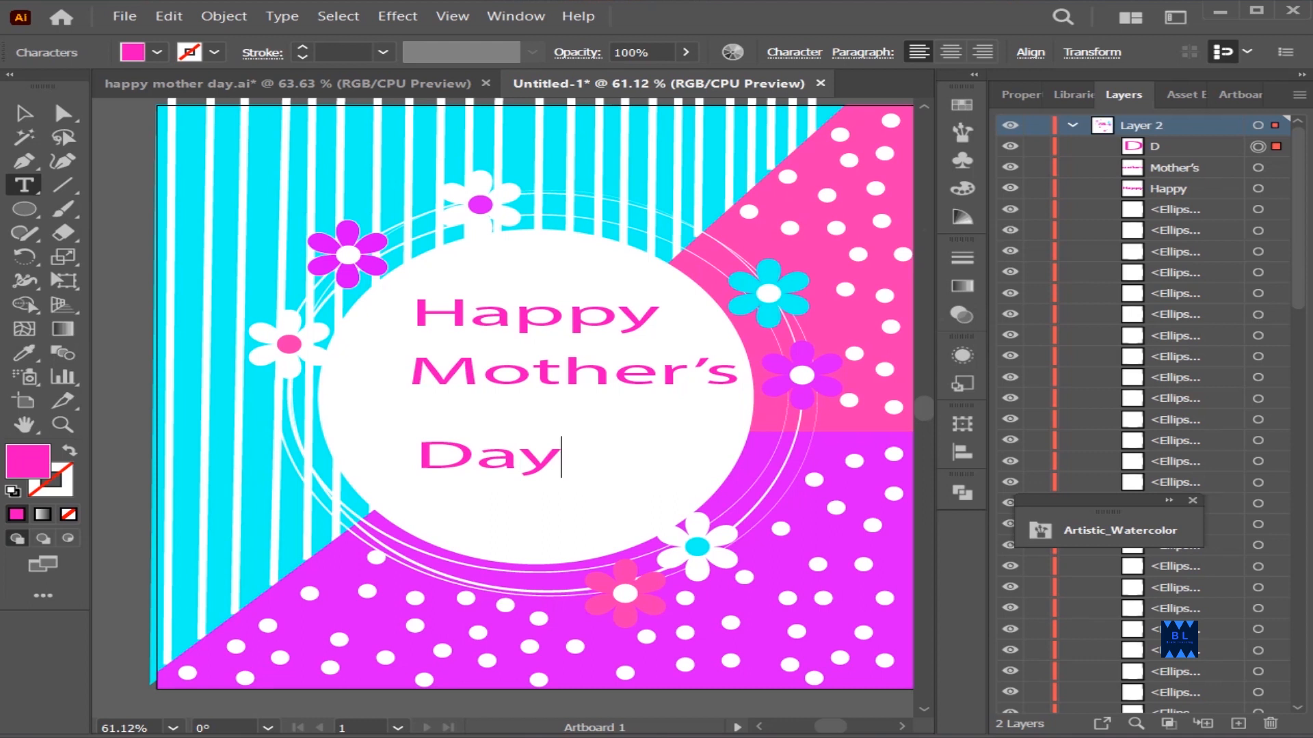
Reposition "Mother's" and "Day" so they sit roughly centered and evenly spaced below "Happy"
left_click(24, 114)
left_click_drag(485, 442, 546, 427)
left_click_drag(545, 364, 514, 377)
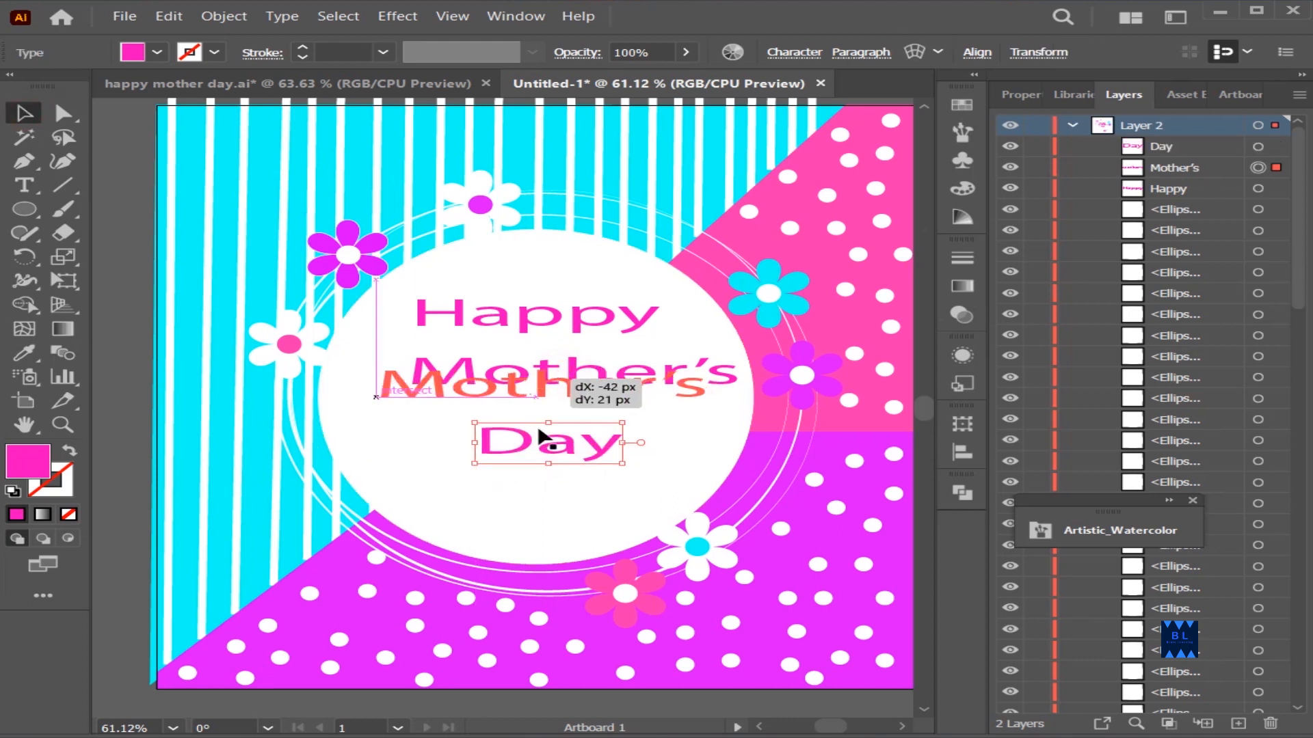
left_click_drag(539, 439, 531, 448)
Recolor "Mother's" with the background's cyan and "Day" with its purple using the Eyedropper
left_click(523, 391)
left_click(226, 263)
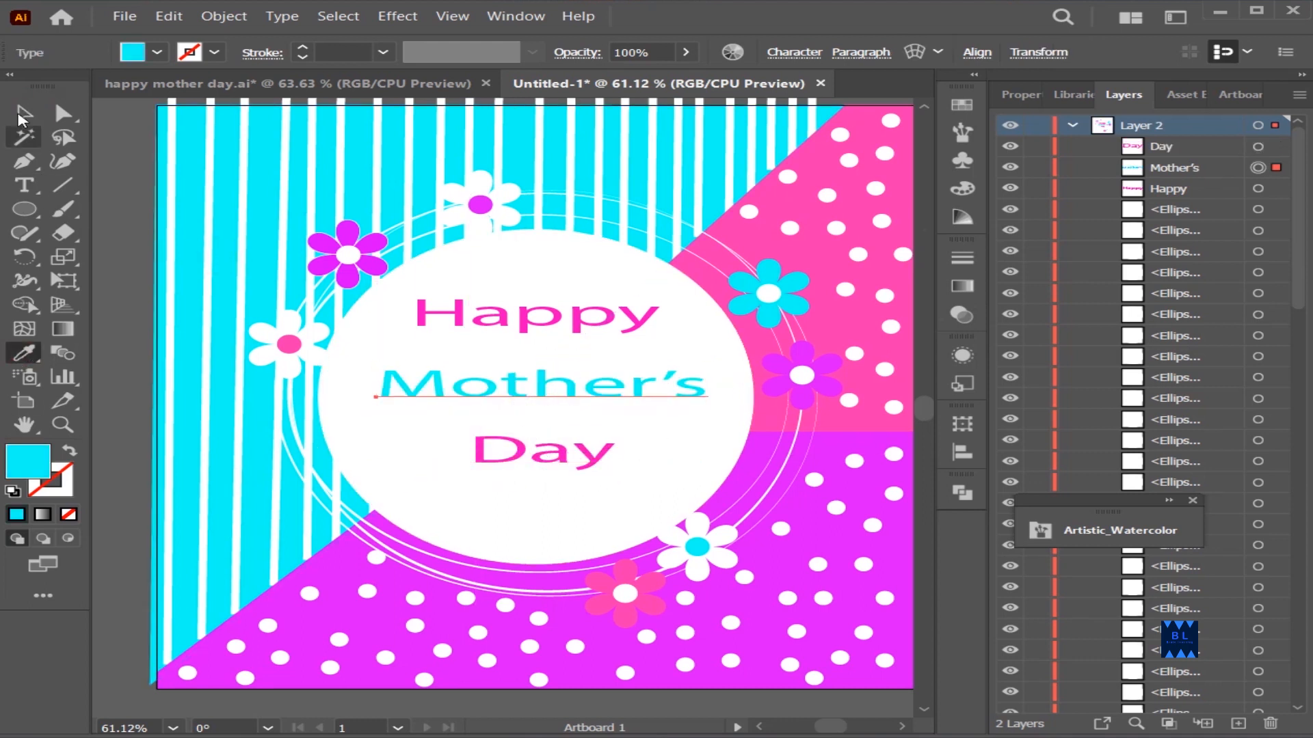
left_click(504, 454, "ctrl")
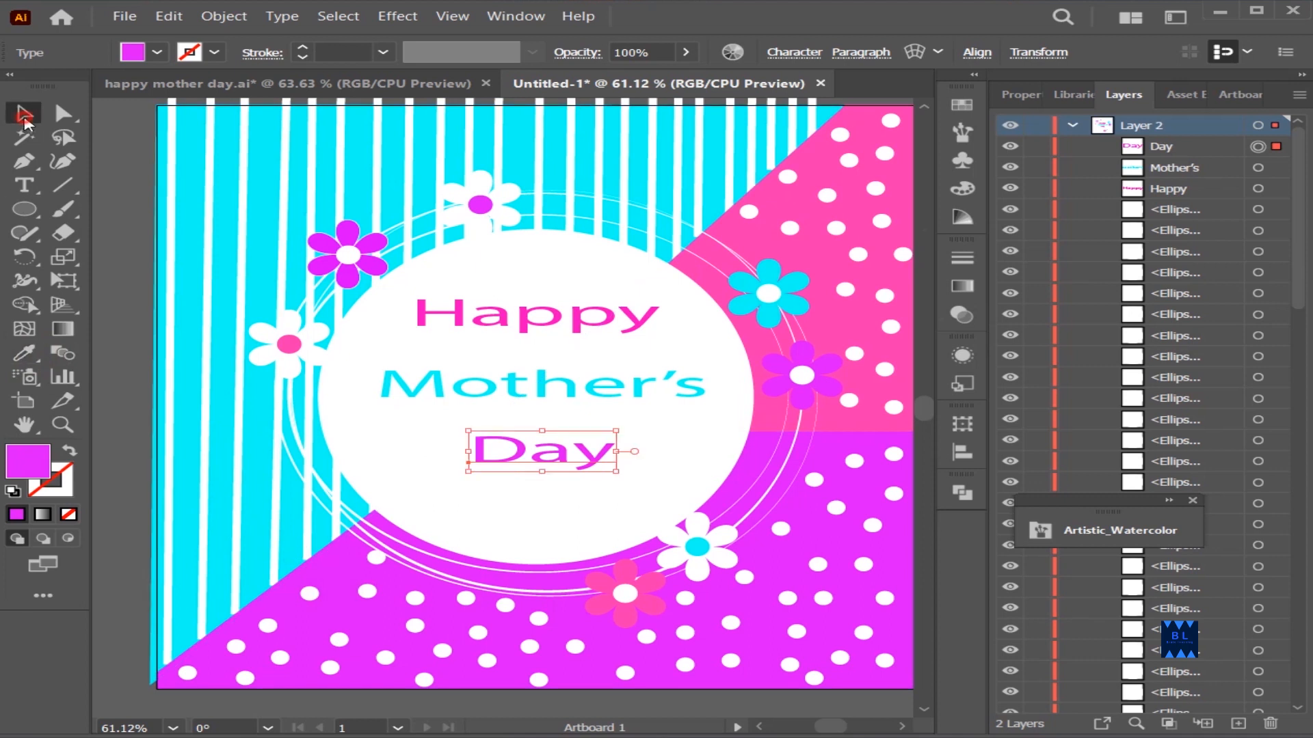
left_click(144, 432)
Set the "Happy" text's font to Cooper Black and shift it slightly left within the oval
left_click(808, 53)
left_click(803, 86)
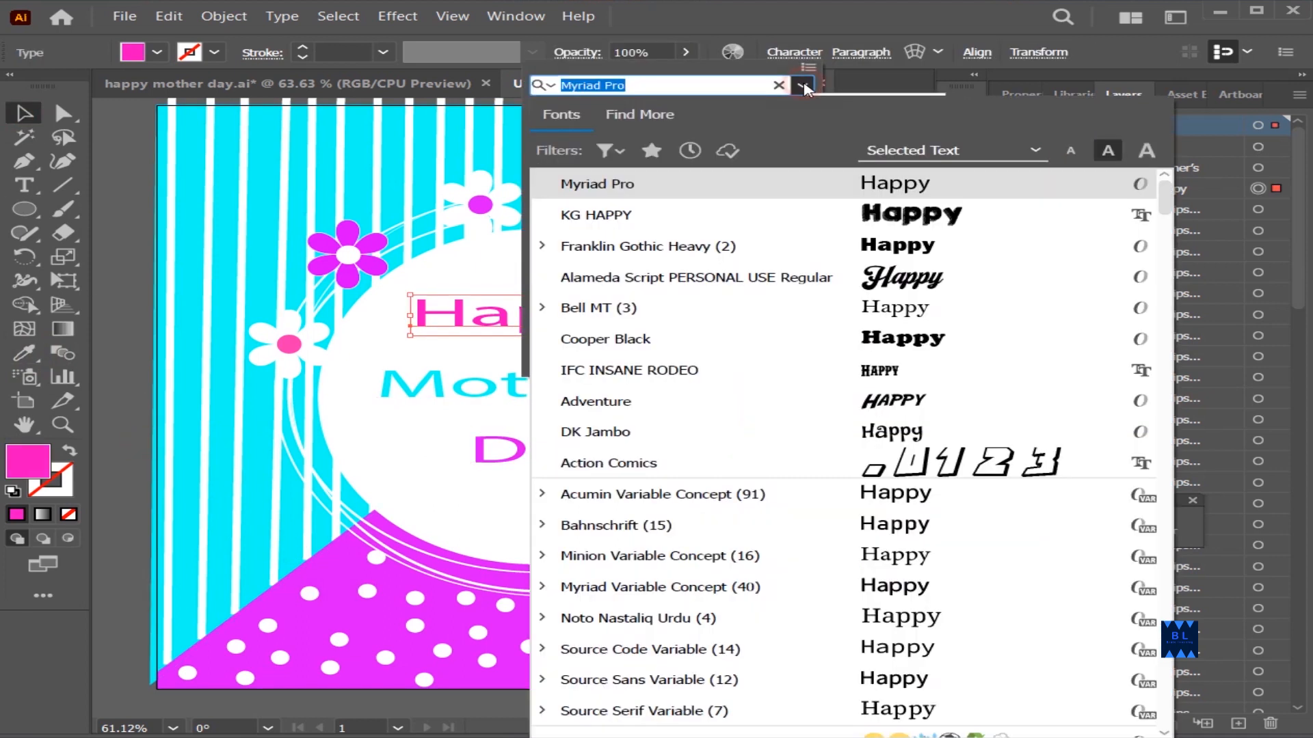
left_click(906, 342)
left_click(644, 335)
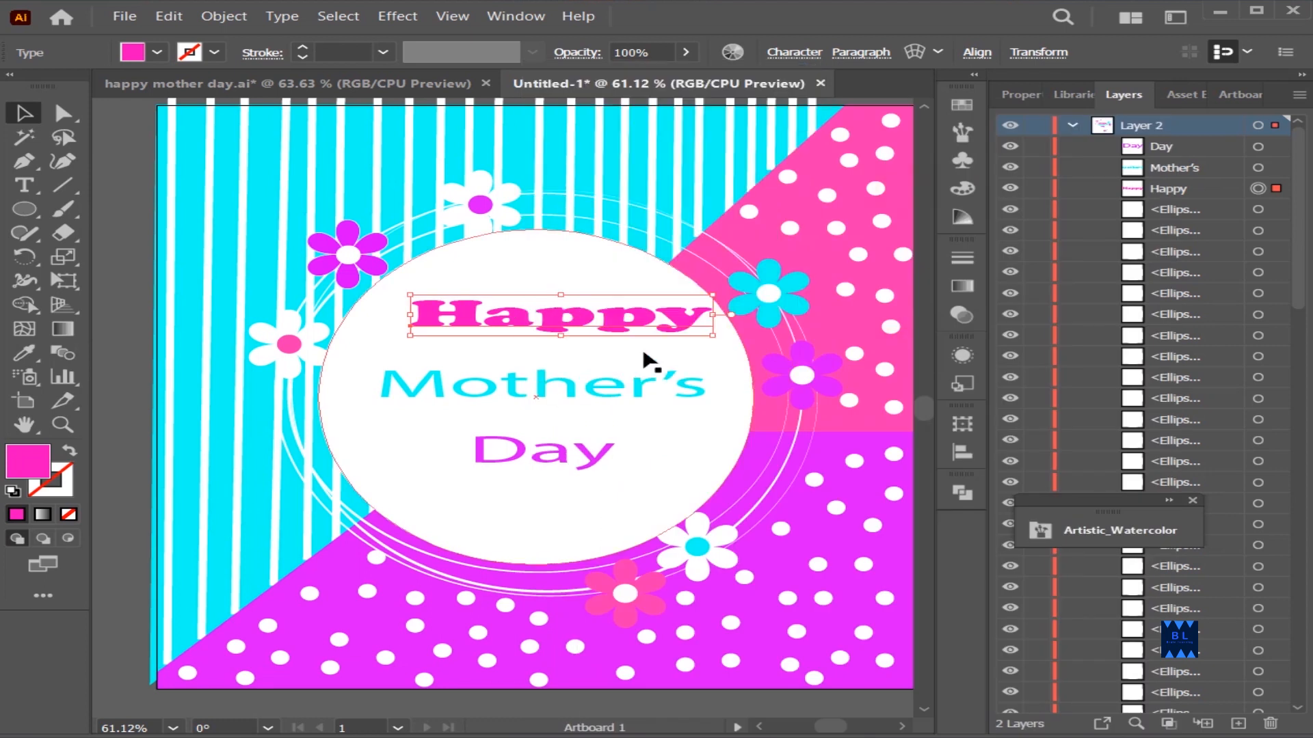
left_click_drag(640, 323, 619, 328)
Set the "Mother's" text's font to Cooper Black, make it taller and position it between the other two words
left_click(679, 375)
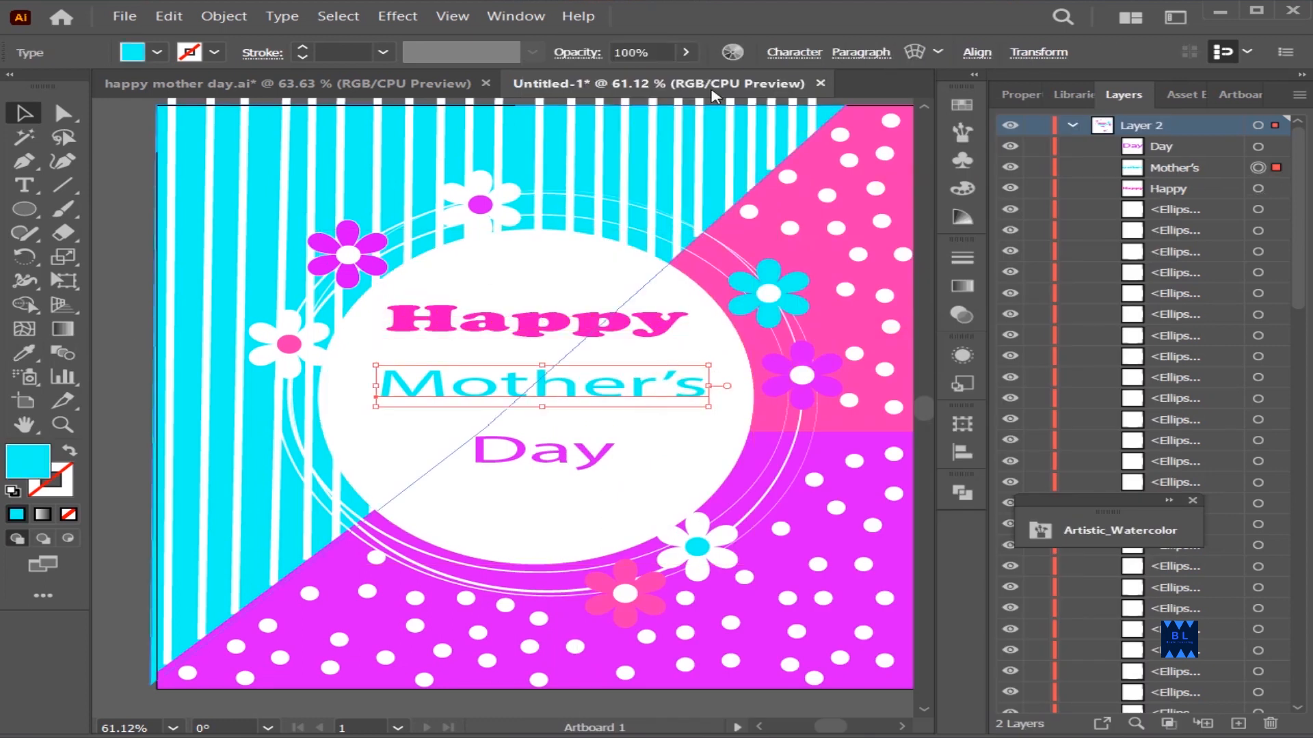
left_click(794, 52)
left_click(802, 85)
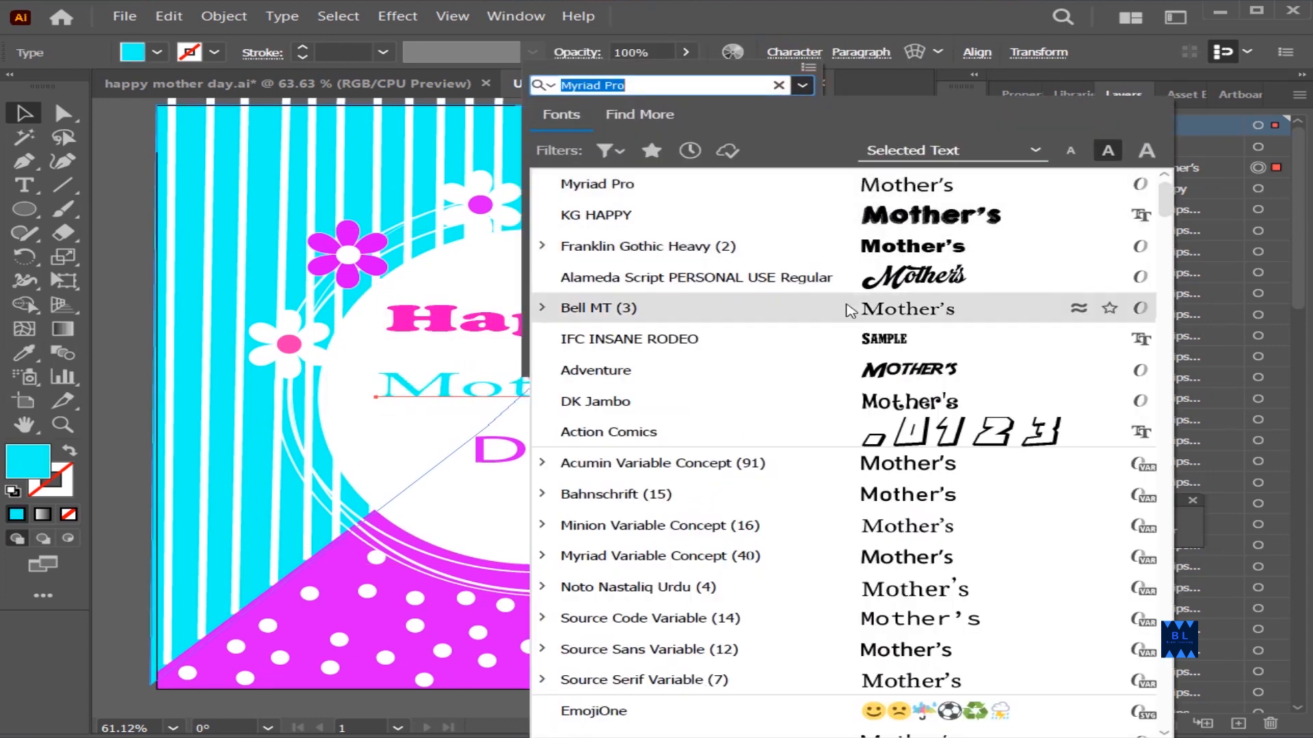
scroll(738, 240, "up", 1)
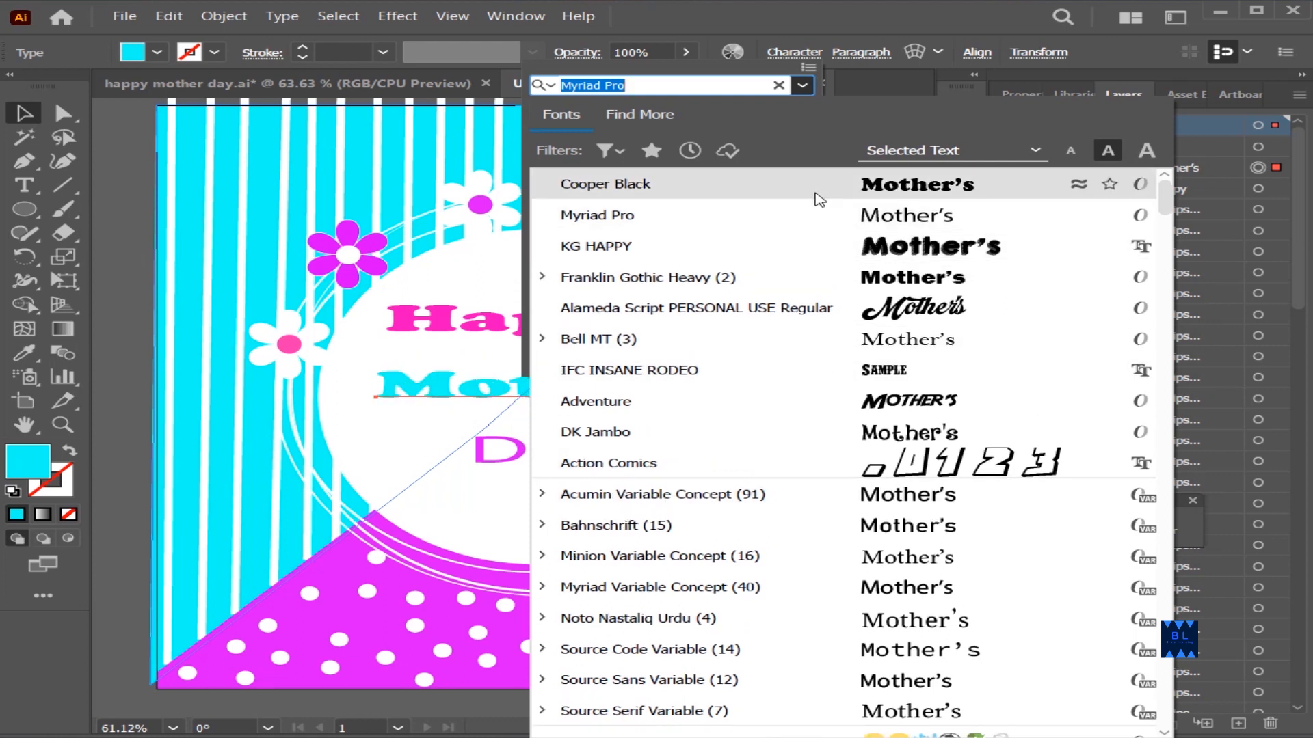
left_click(815, 193)
left_click_drag(696, 399, 647, 400)
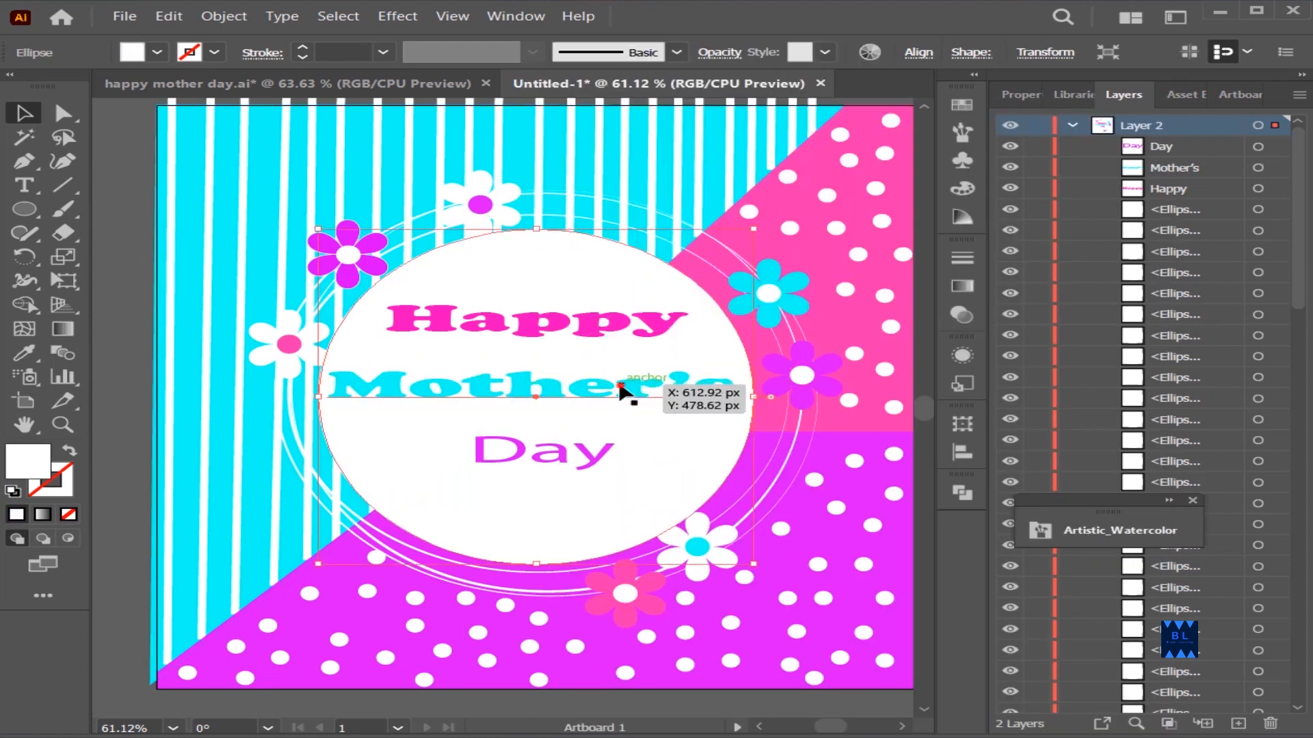
left_click_drag(531, 407, 550, 385)
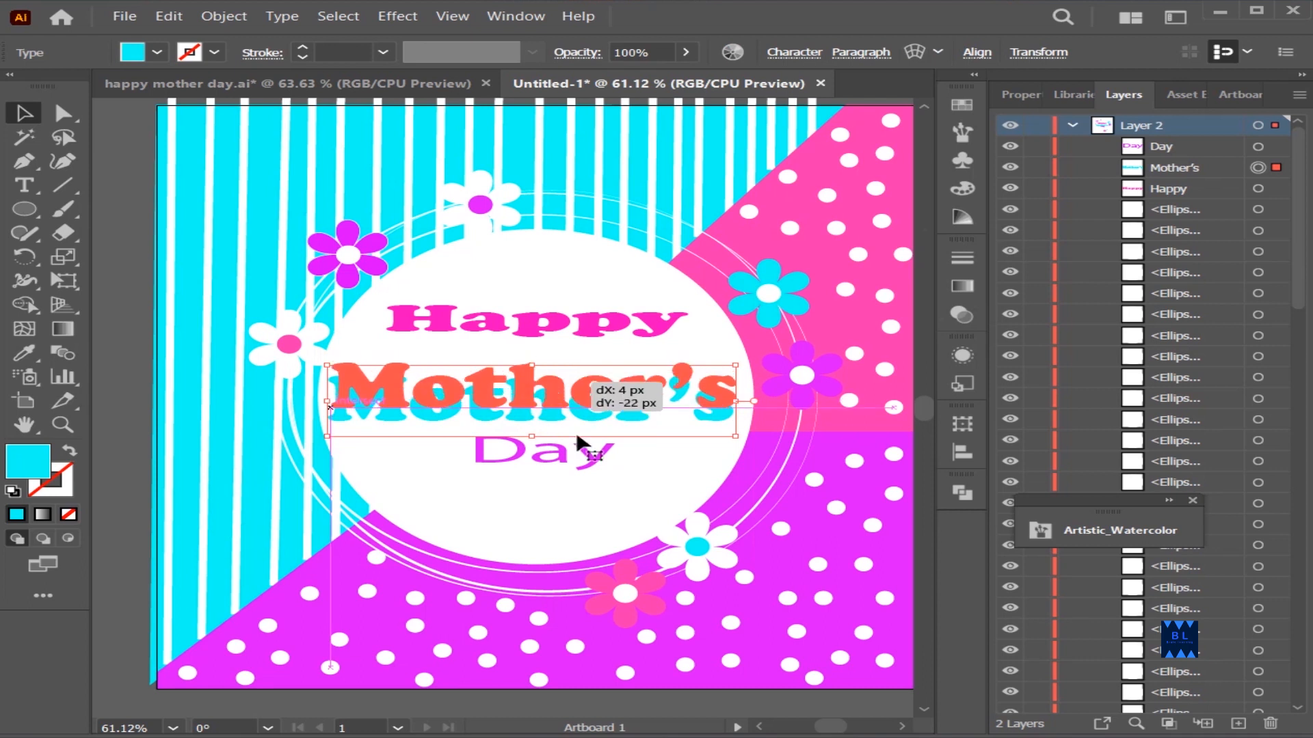
Set the "Day" text's font to Cooper Black
left_click(549, 456)
left_click(551, 463)
left_click(812, 59)
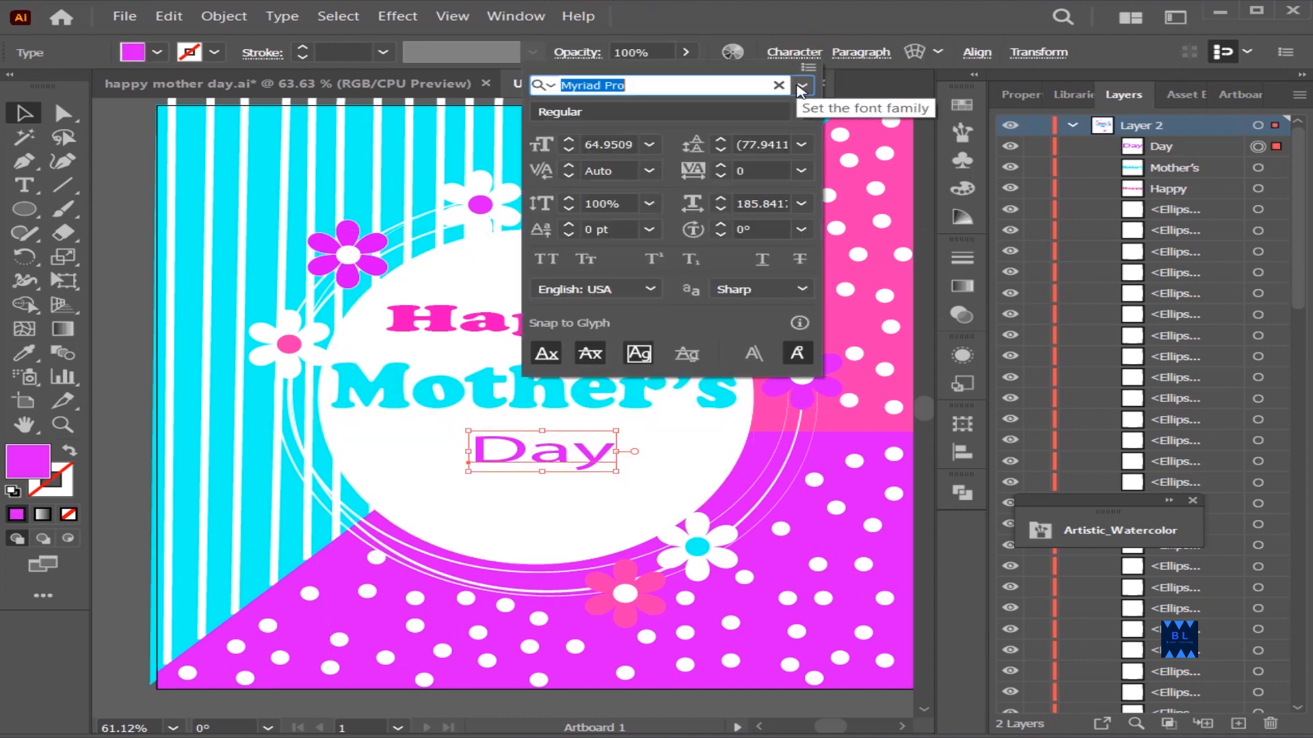
left_click(801, 86)
scroll(774, 202, "up", 1)
left_click(767, 185)
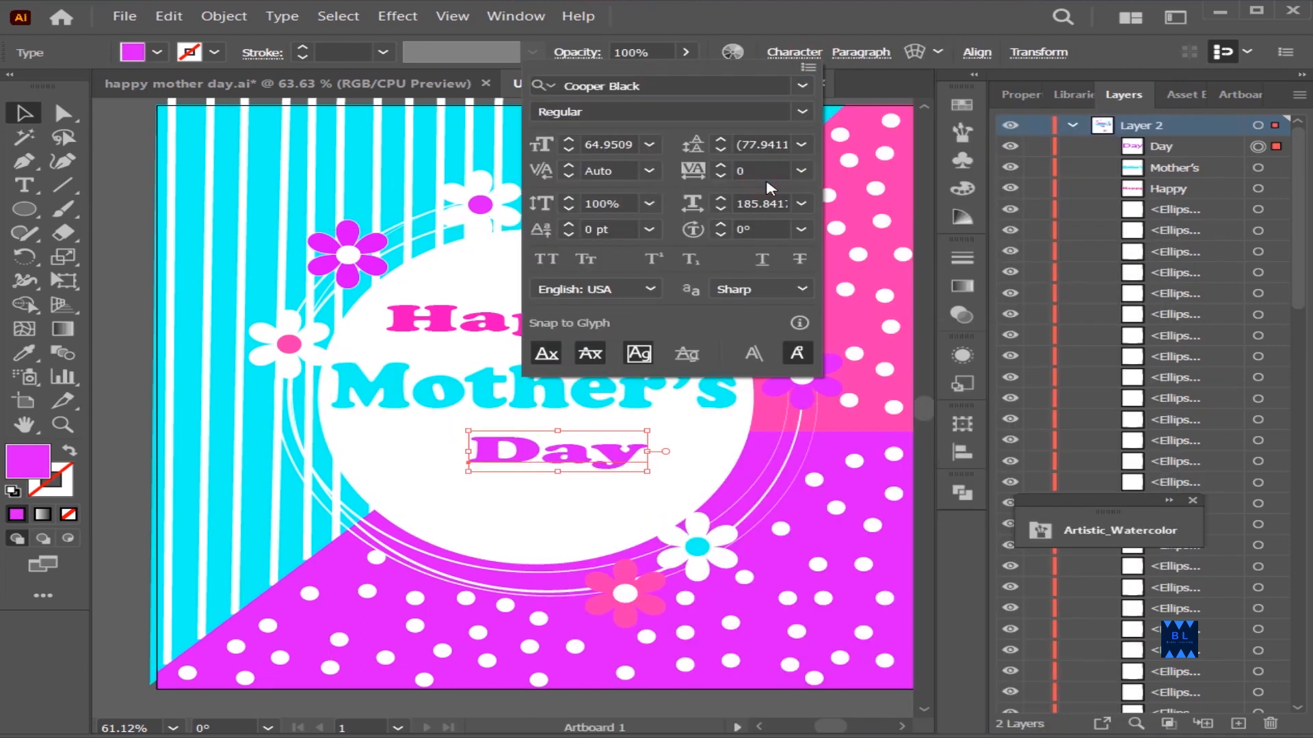
left_click(878, 94)
Center "Day", "Happy" and "Mother's" horizontally on the artboard, one after another
left_click(977, 51)
left_click(749, 108)
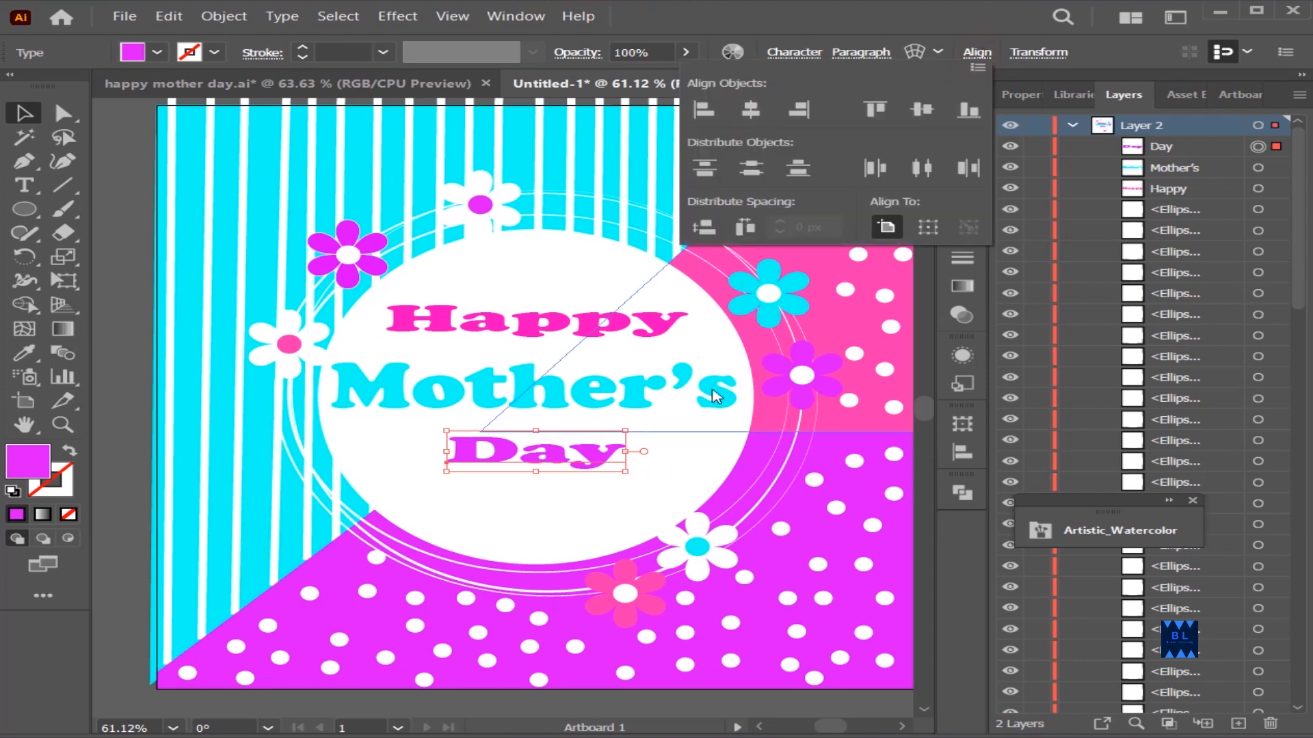
left_click(615, 328)
left_click(615, 328)
left_click(977, 52)
left_click(749, 109)
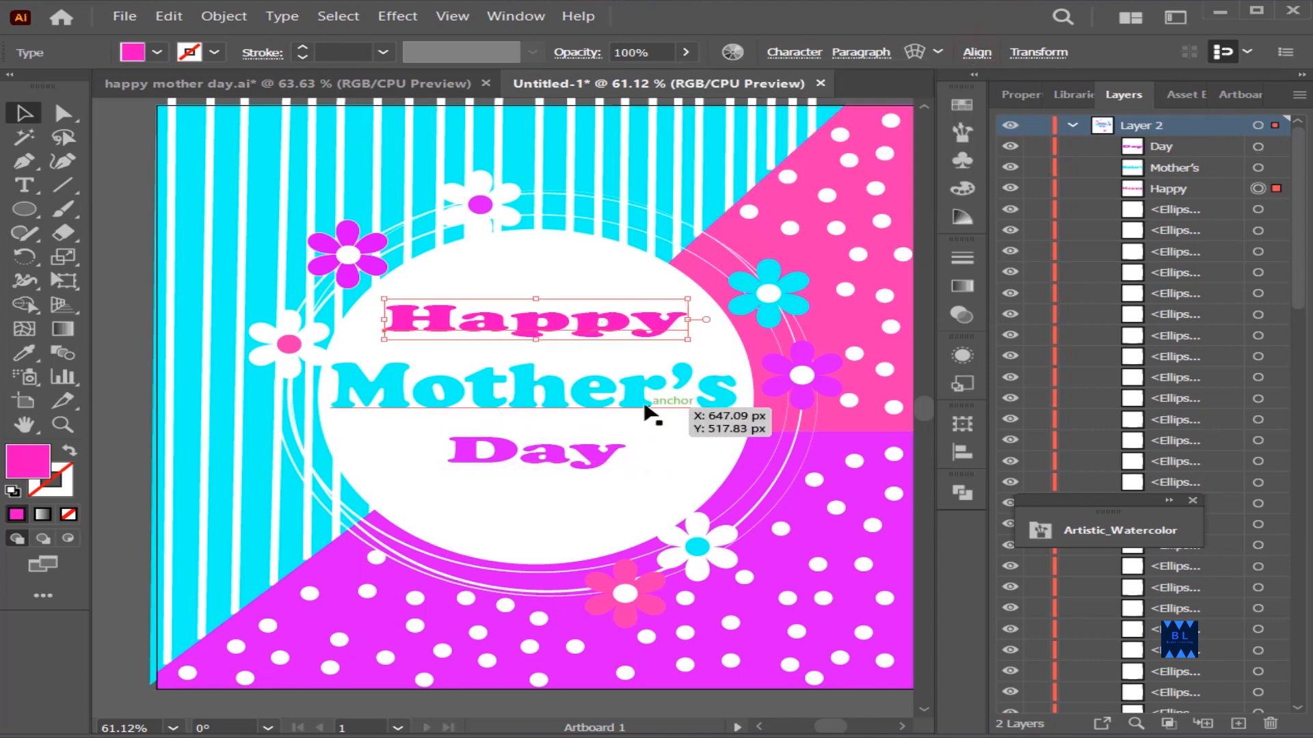
left_click(645, 411)
left_click(976, 52)
left_click(750, 109)
left_click(851, 359)
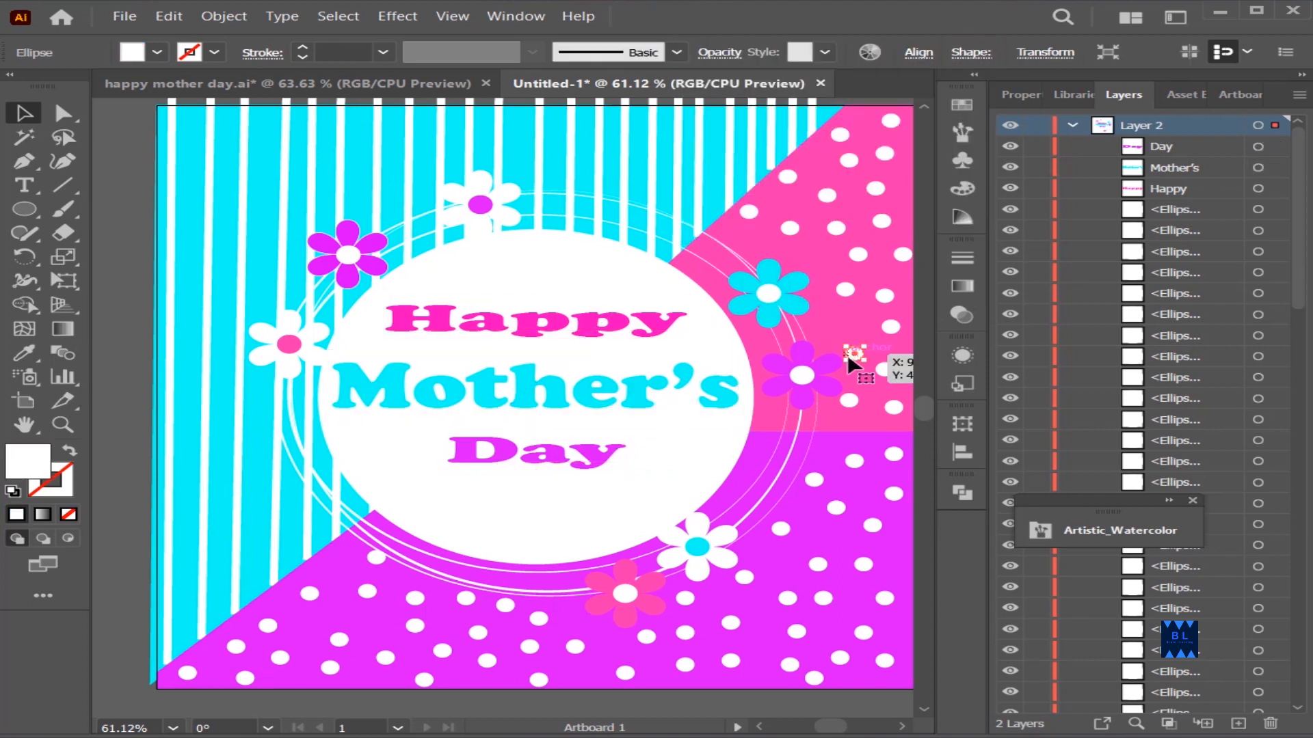
left_click(815, 704)
left_click(360, 678)
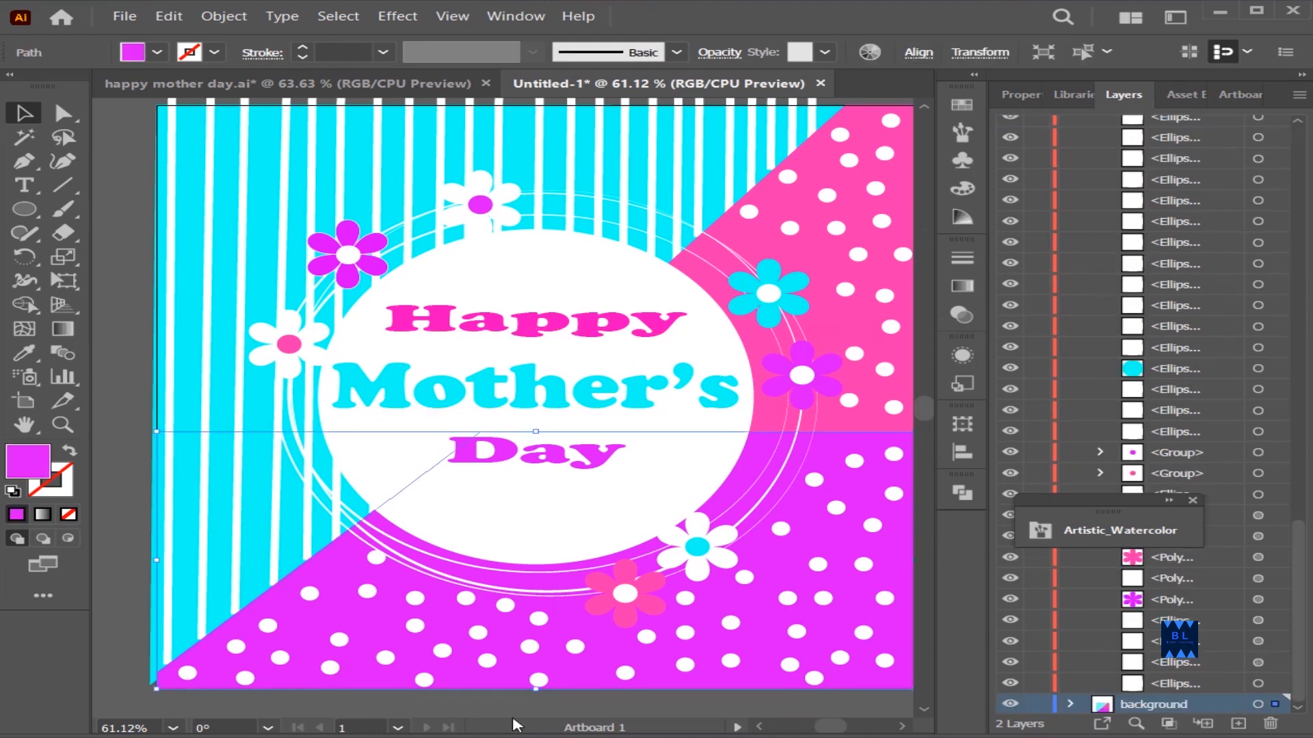
left_click(512, 715)
scroll(525, 609, "up", 4)
scroll(616, 547, "down", 3)
scroll(909, 729, "right", 1)
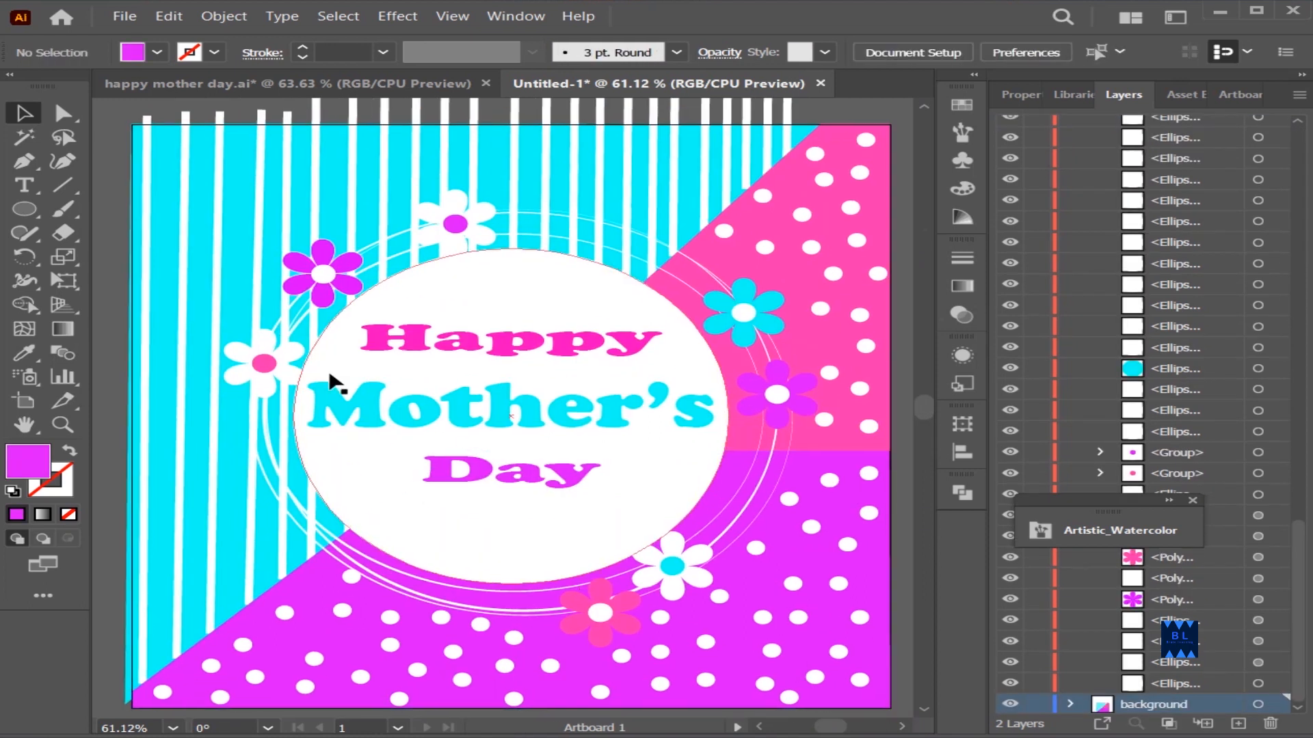
left_click(235, 374)
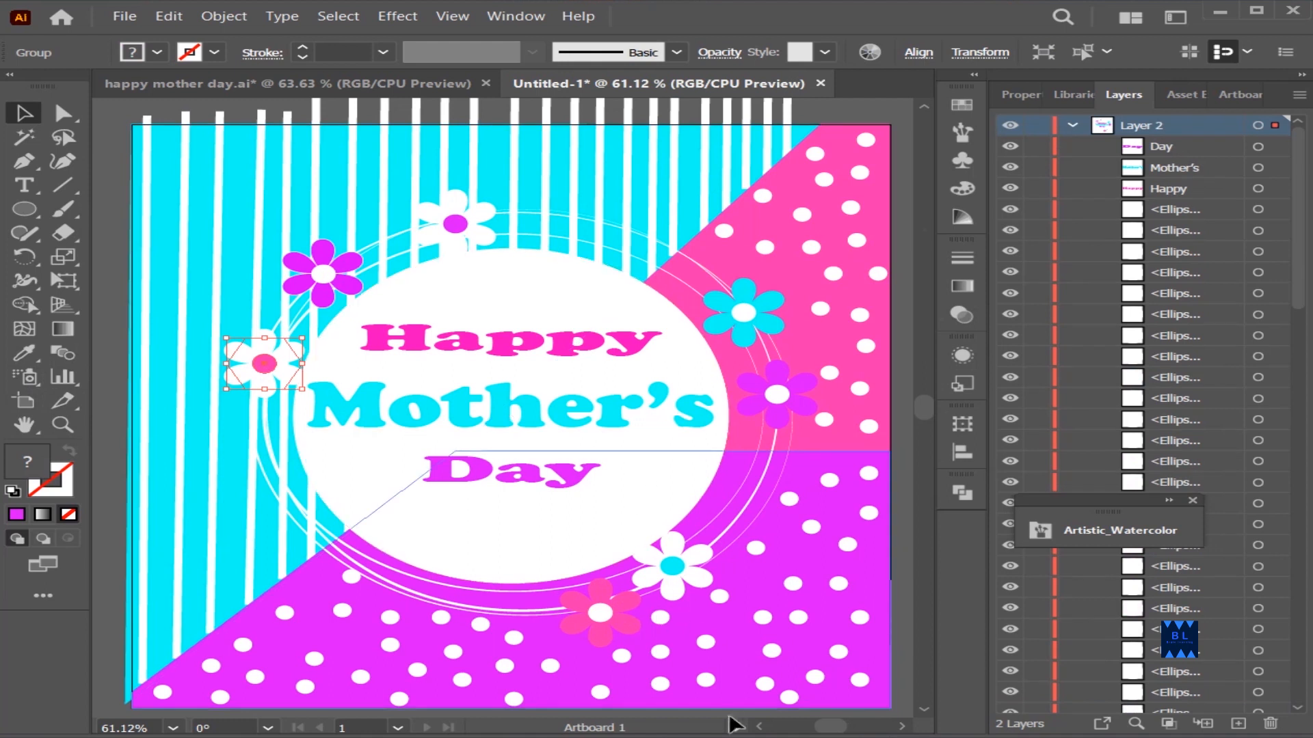
left_click(701, 716)
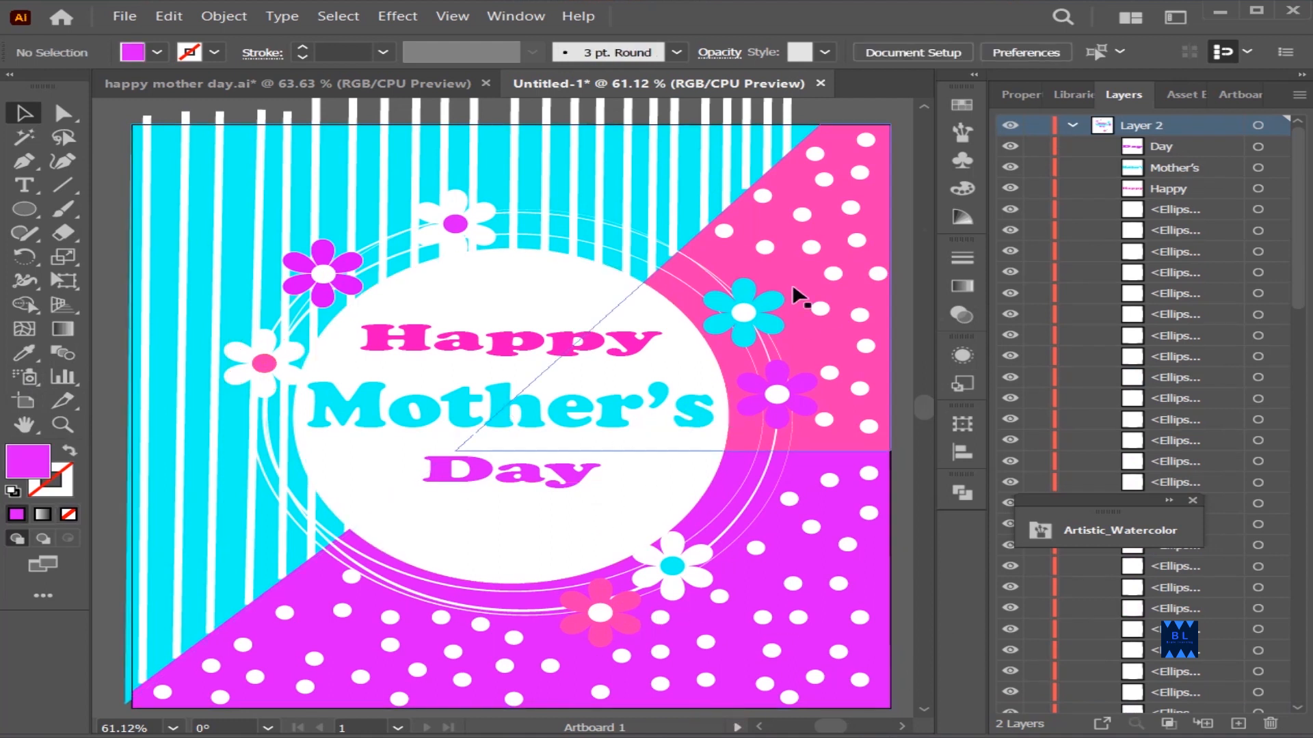